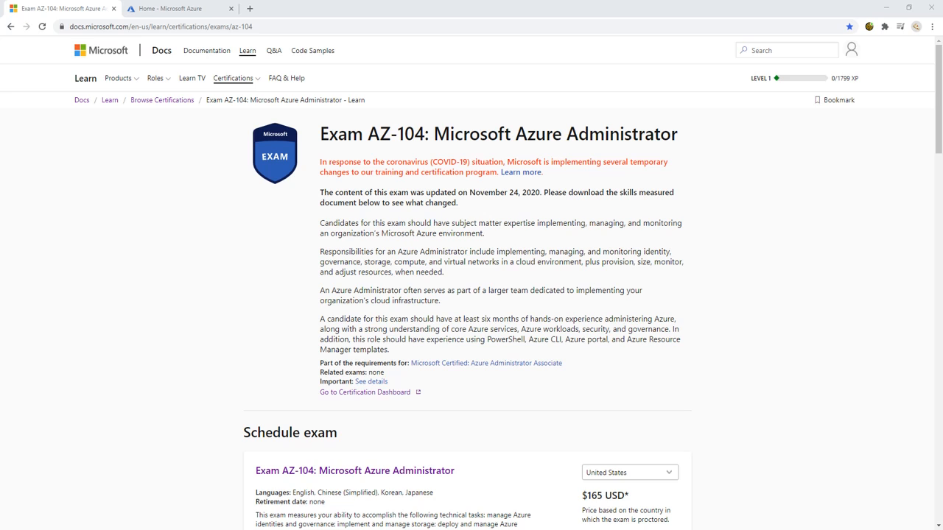
# Scroll through the AZ-104 Microsoft Azure Administrator exam page on Microsoft Docs
pyautogui.scroll(-10, 471, 295)
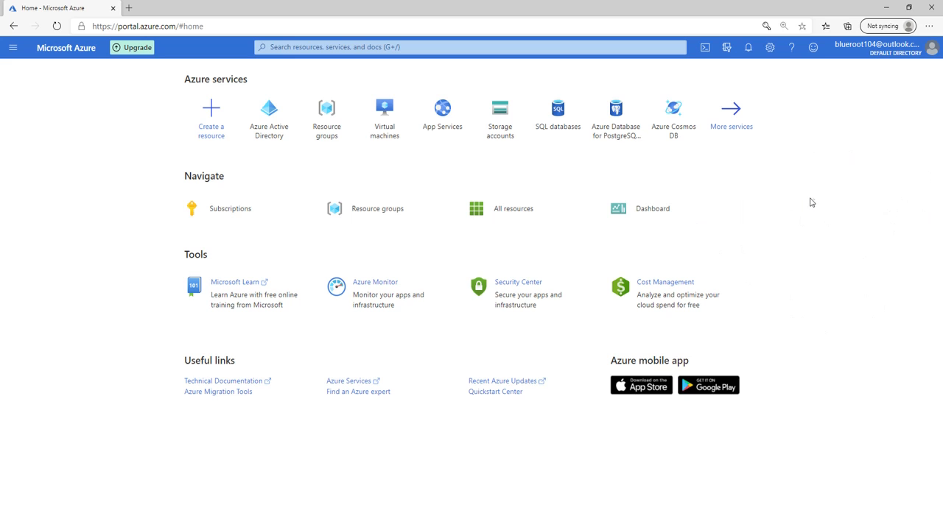
# Search 'azure active' and open the Users list in Azure Active Directory
pyautogui.click(301, 50)
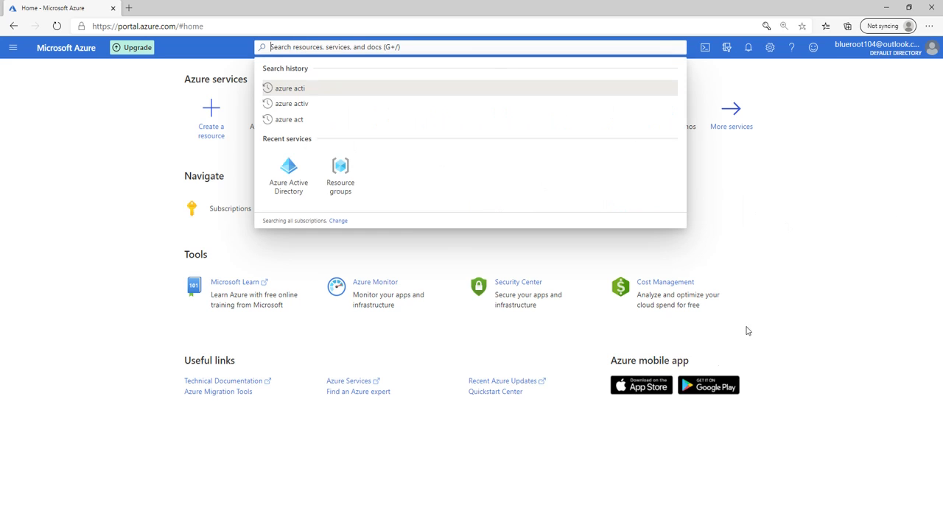
pyautogui.write('f')
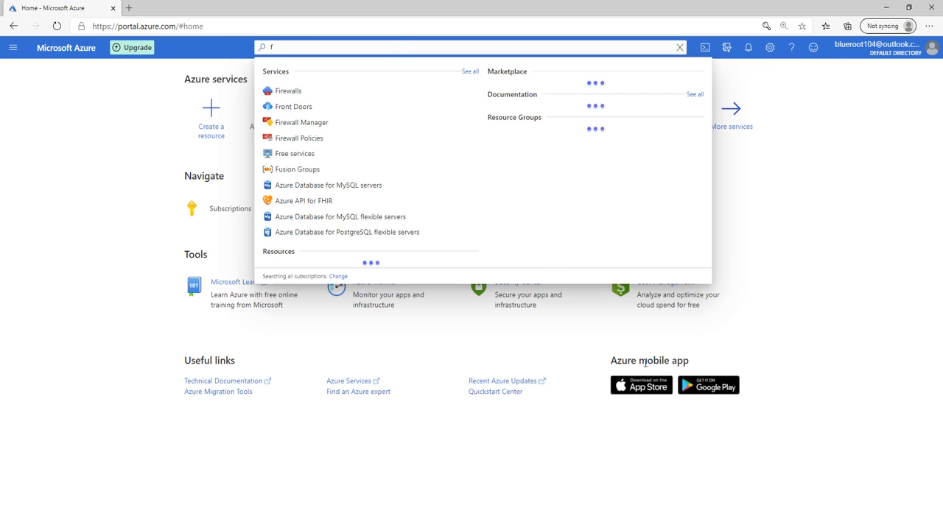
pyautogui.press('BackSpace')
pyautogui.write('azure active')
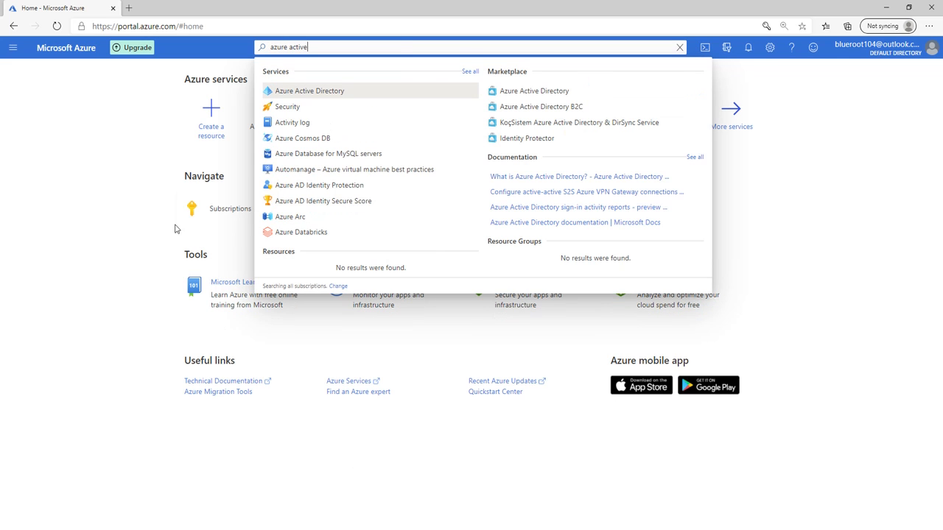
pyautogui.click(328, 90)
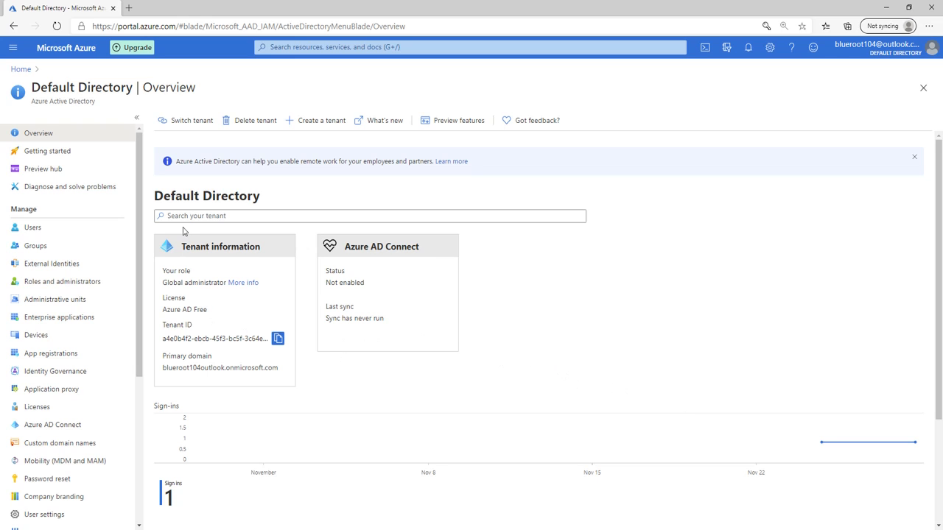
pyautogui.click(63, 228)
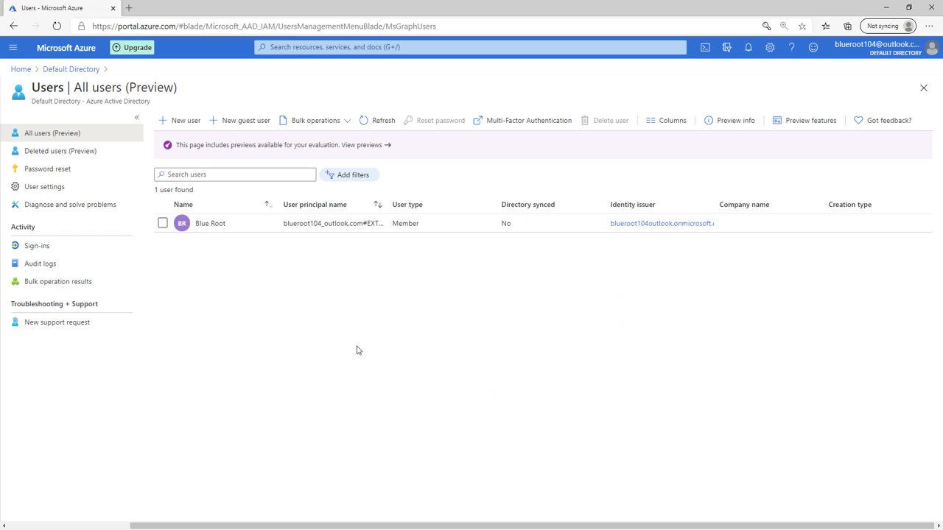
# Review the existing user's profile, noting usage location Canada, then return to All users
pyautogui.click(315, 224)
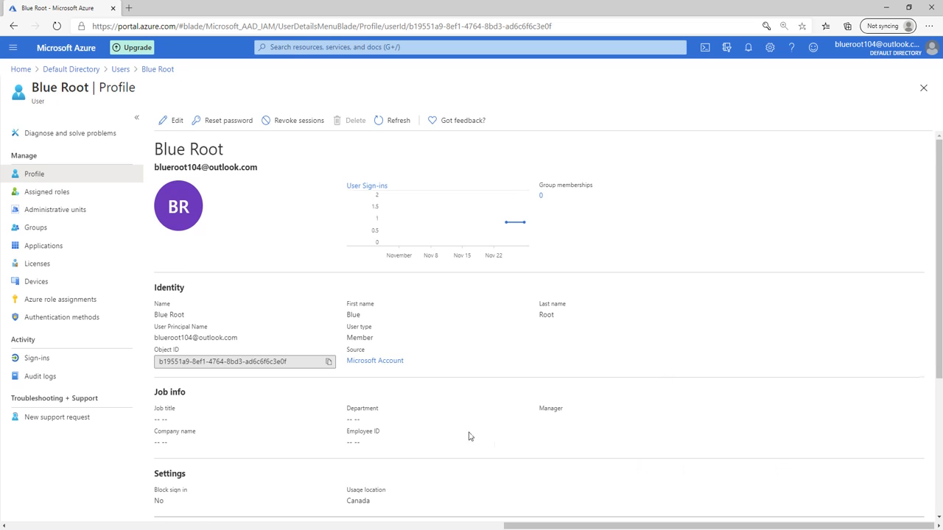
pyautogui.scroll(-1, 469, 435)
pyautogui.moveTo(372, 482); pyautogui.dragTo(345, 470)
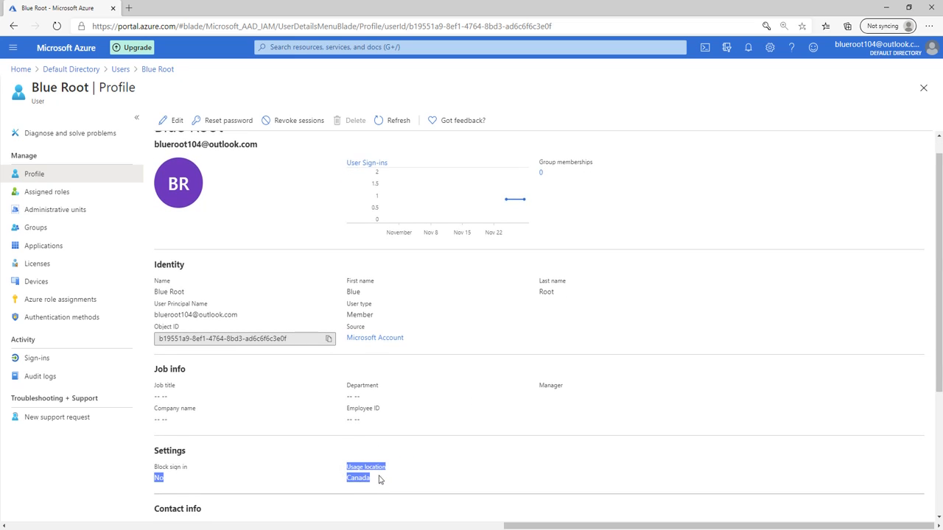
pyautogui.click(378, 476)
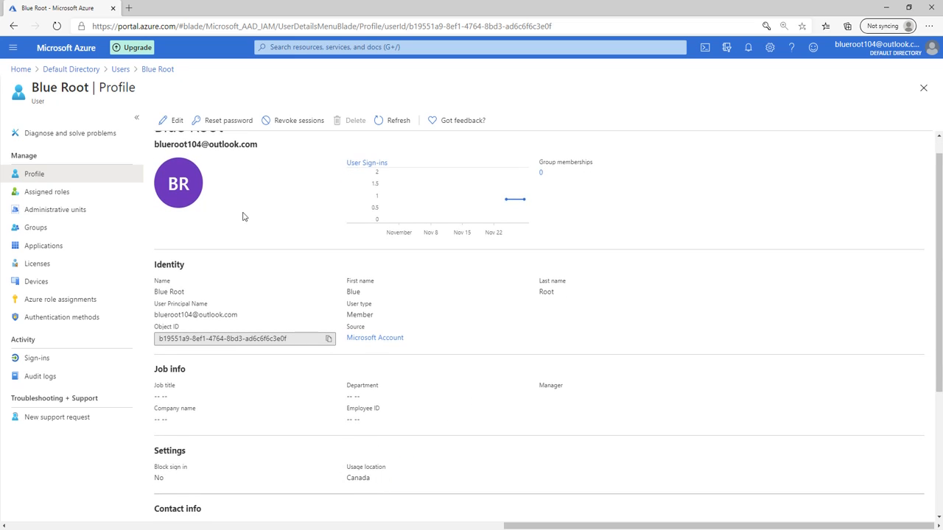
pyautogui.click(120, 69)
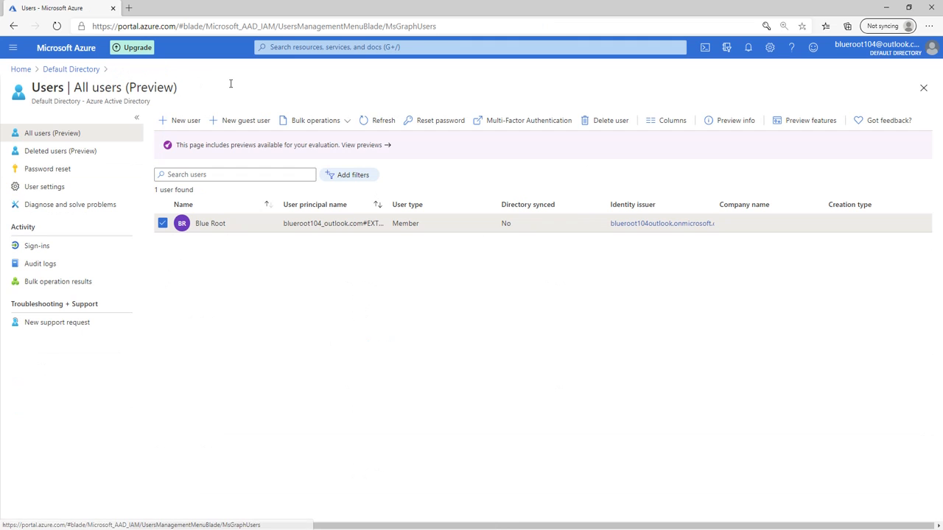
# Start a new user named blueroottwo with a manually created initial password
pyautogui.click(179, 122)
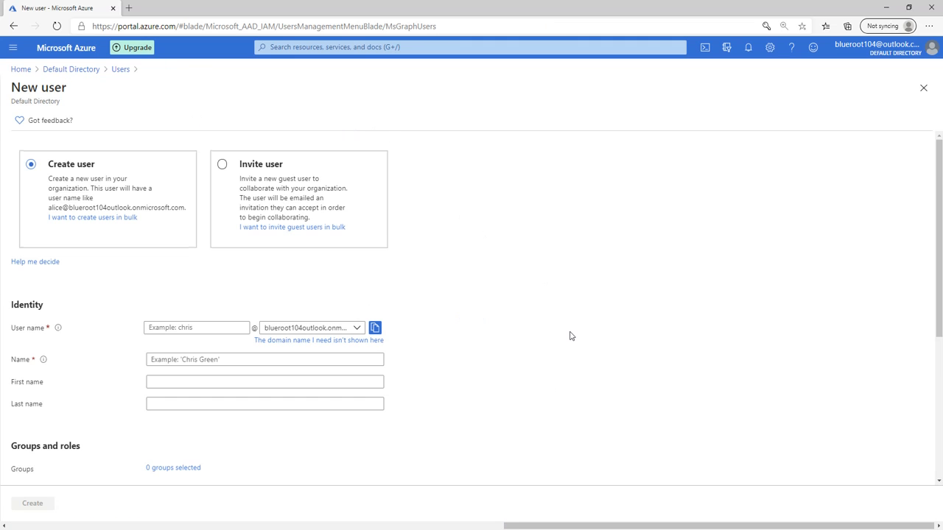
pyautogui.scroll(-1, 570, 335)
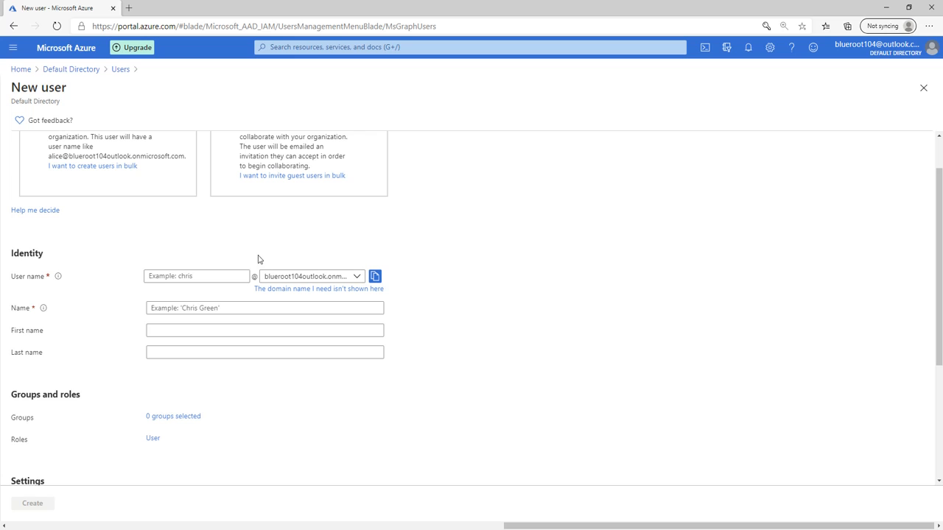
pyautogui.click(217, 275)
pyautogui.write('blueroo')
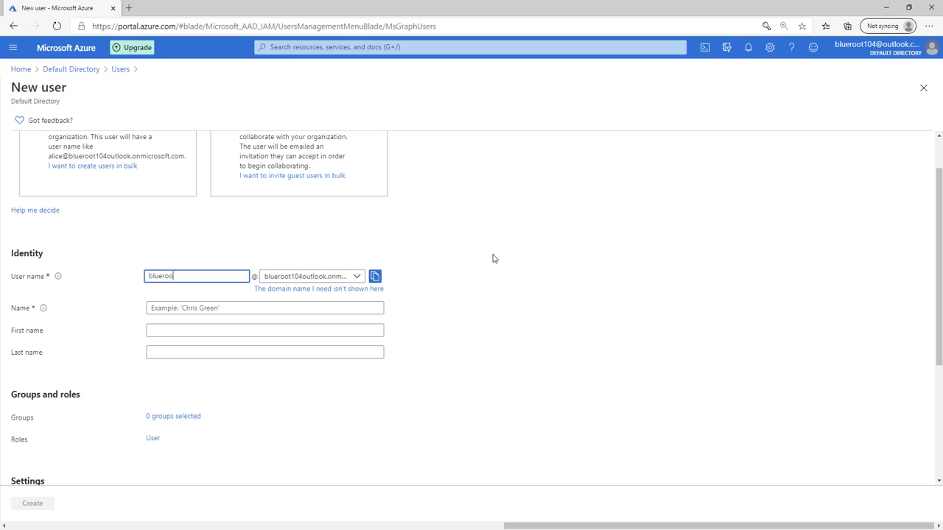
pyautogui.write('ttwo')
pyautogui.press('Tab')
pyautogui.press('Tab')
pyautogui.press('Tab')
pyautogui.press('Tab')
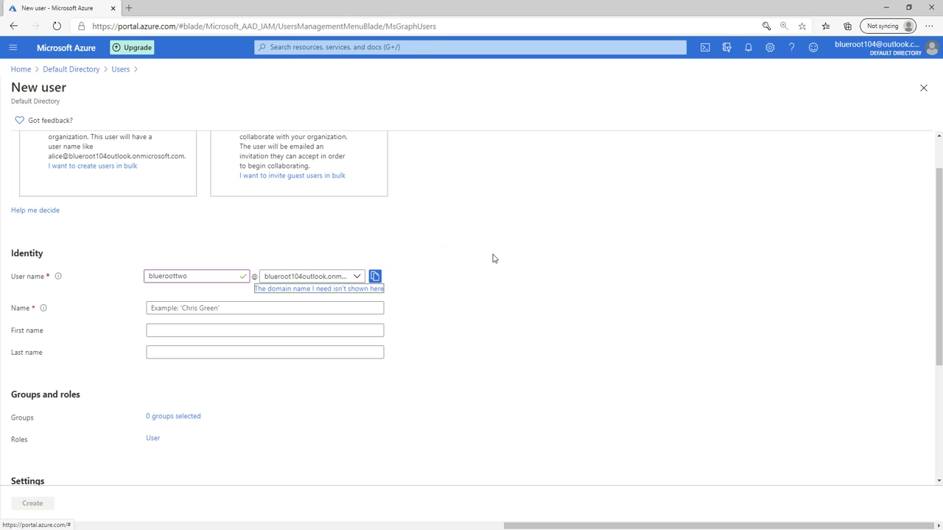
pyautogui.write('blueroottwo')
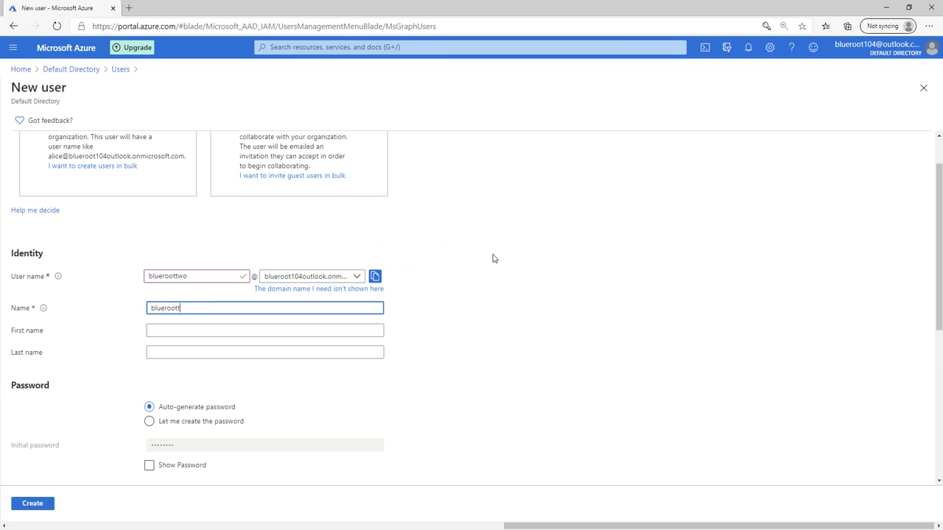
pyautogui.press('Tab')
pyautogui.press('Tab')
pyautogui.press('Tab')
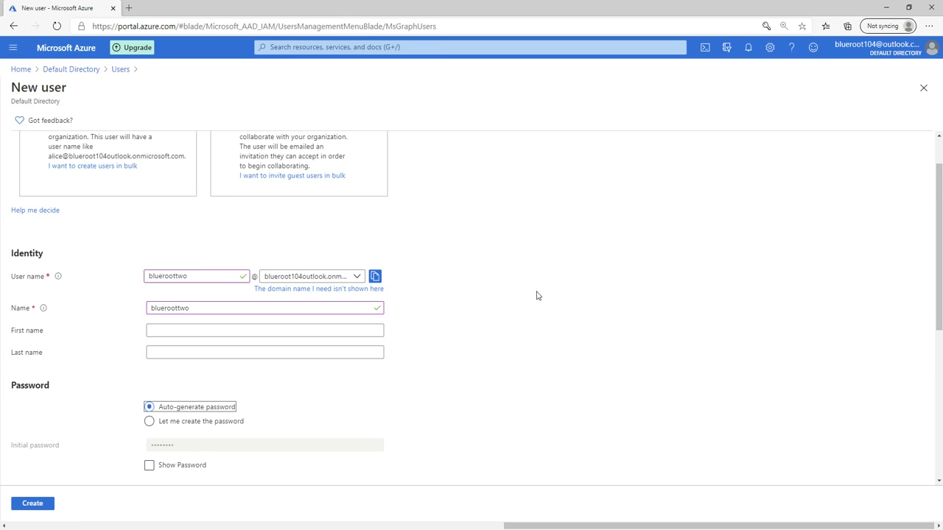
pyautogui.scroll(-2, 536, 295)
pyautogui.click(190, 301)
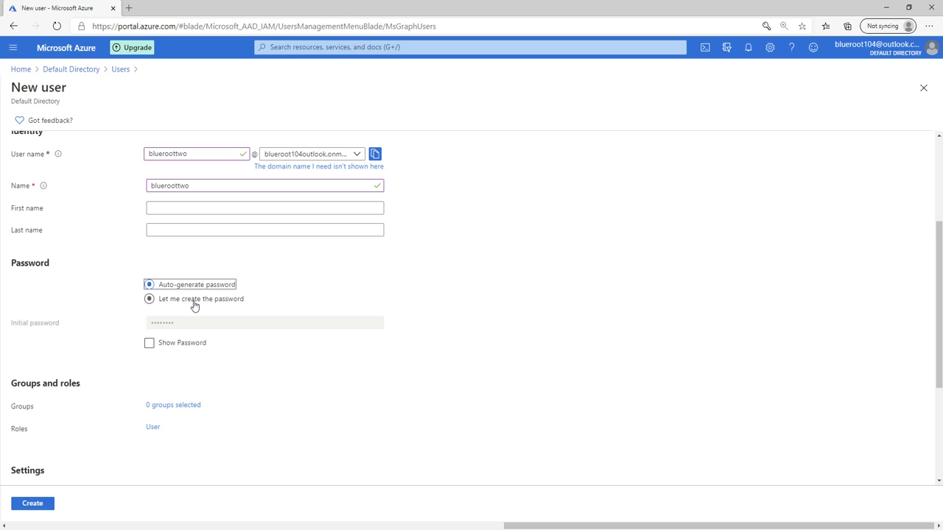
pyautogui.click(226, 324)
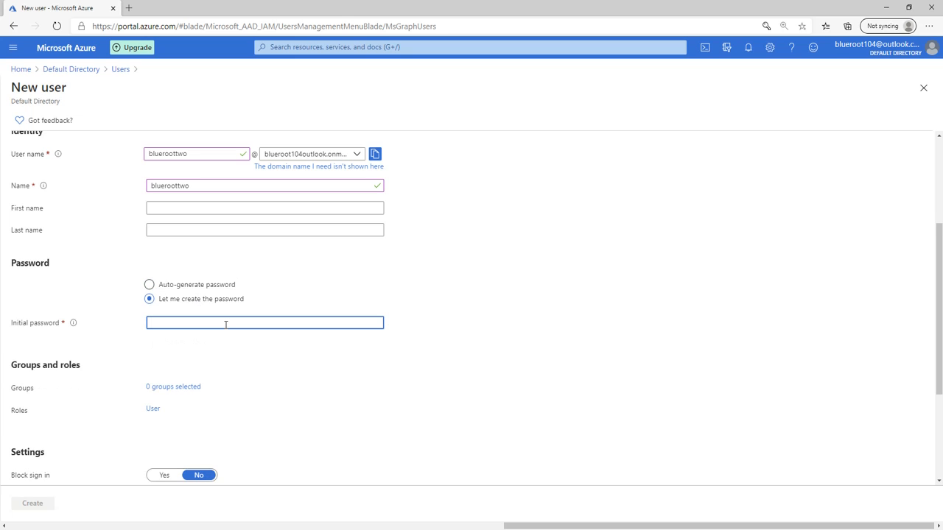
pyautogui.write('P')
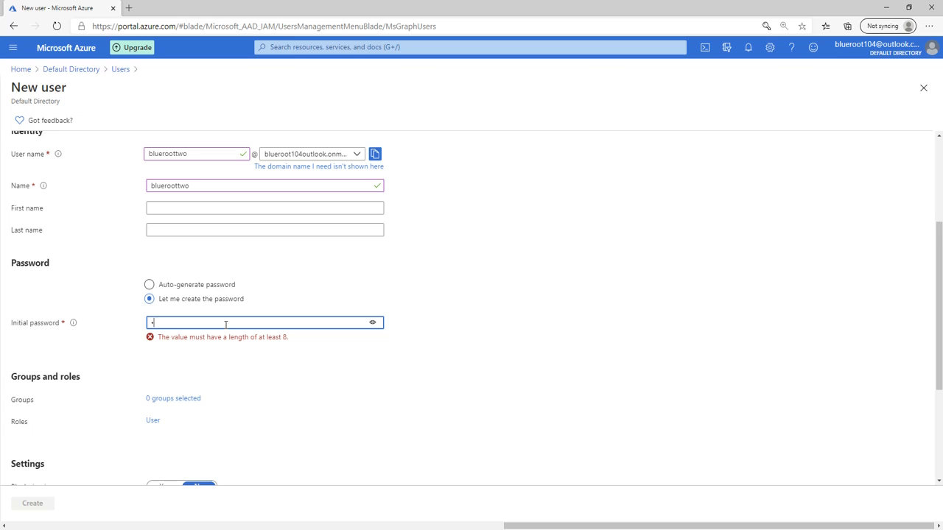
pyautogui.write('assword1234!!')
pyautogui.click(660, 320)
# Set usage location Canada, job title Cloud Administrator, department IT, and create the user
pyautogui.scroll(-2, 526, 330)
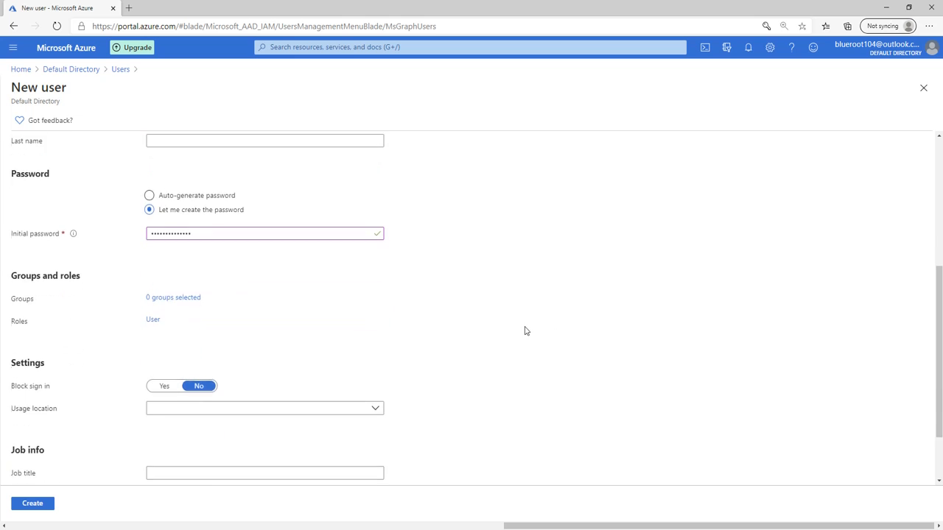
pyautogui.scroll(-2, 525, 331)
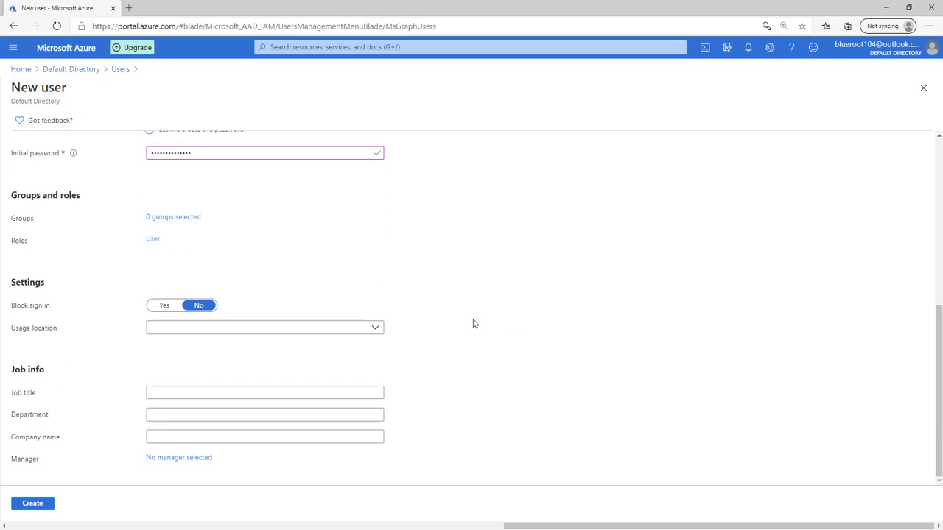
pyautogui.click(214, 328)
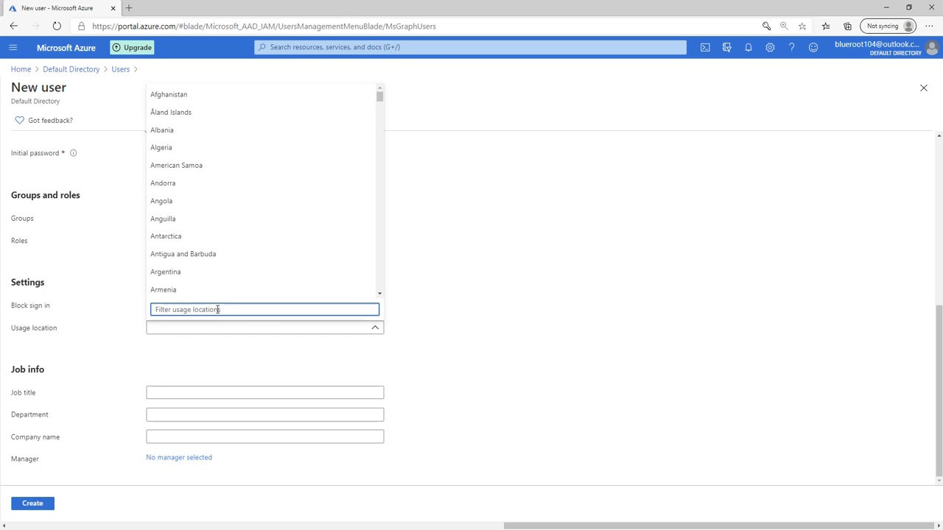
pyautogui.write('Canada')
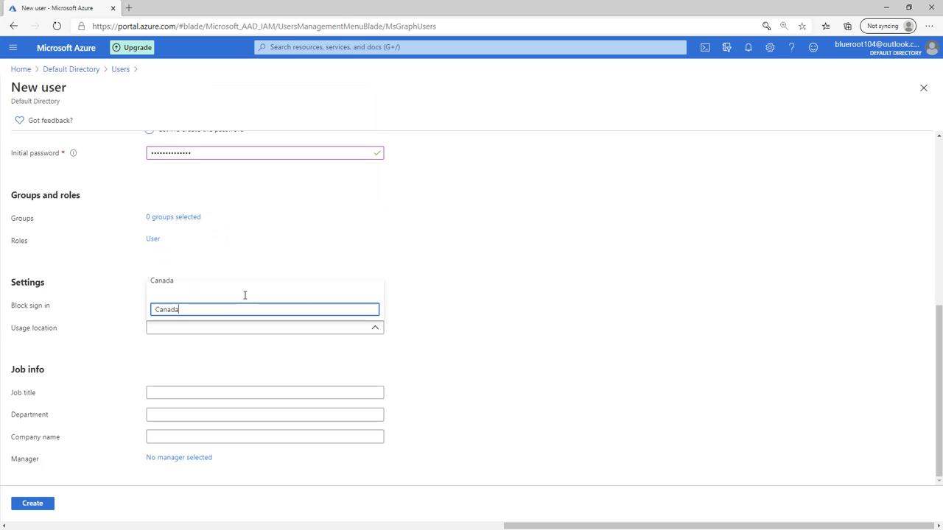
pyautogui.click(230, 286)
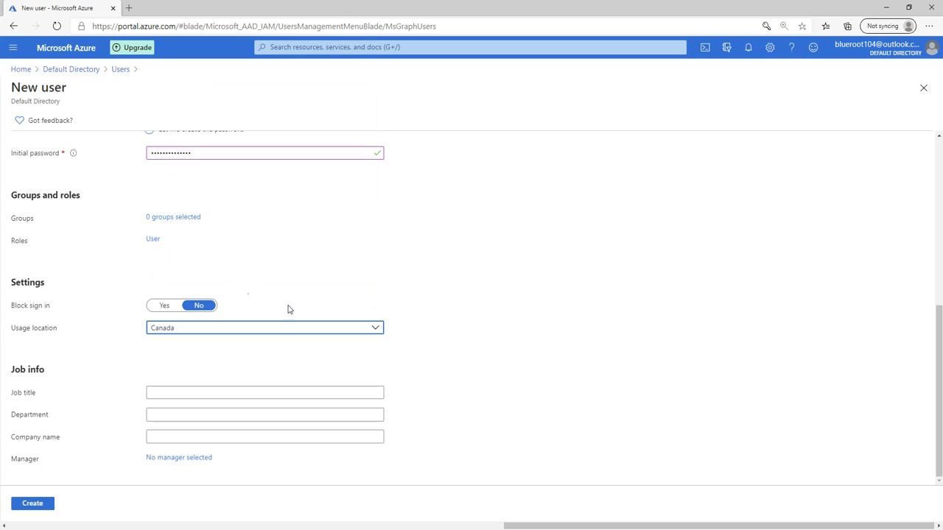
pyautogui.click(226, 395)
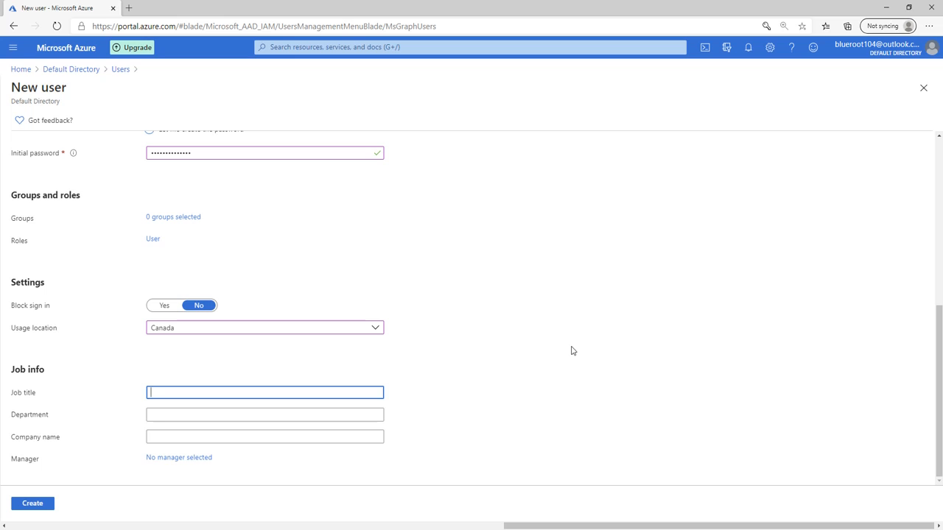
pyautogui.write('Cloud Administrator')
pyautogui.press('Tab')
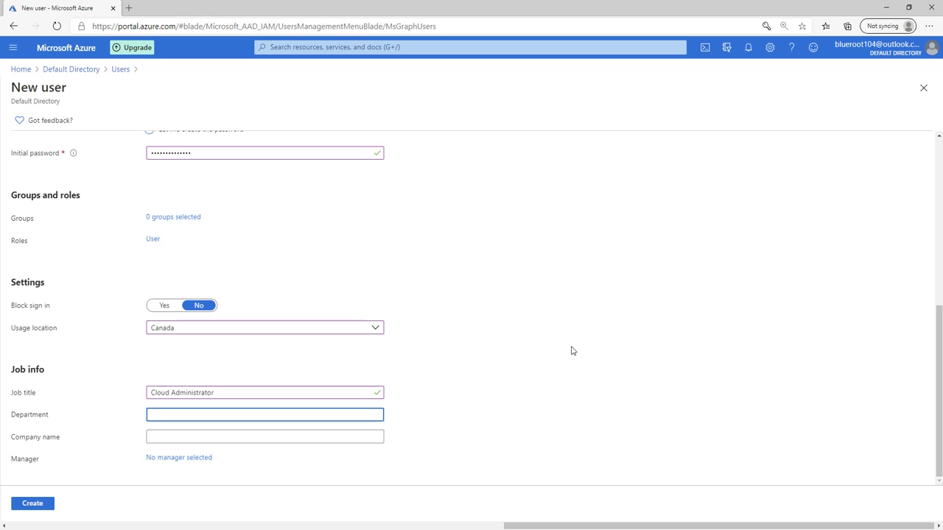
pyautogui.write('IT')
pyautogui.click(571, 351)
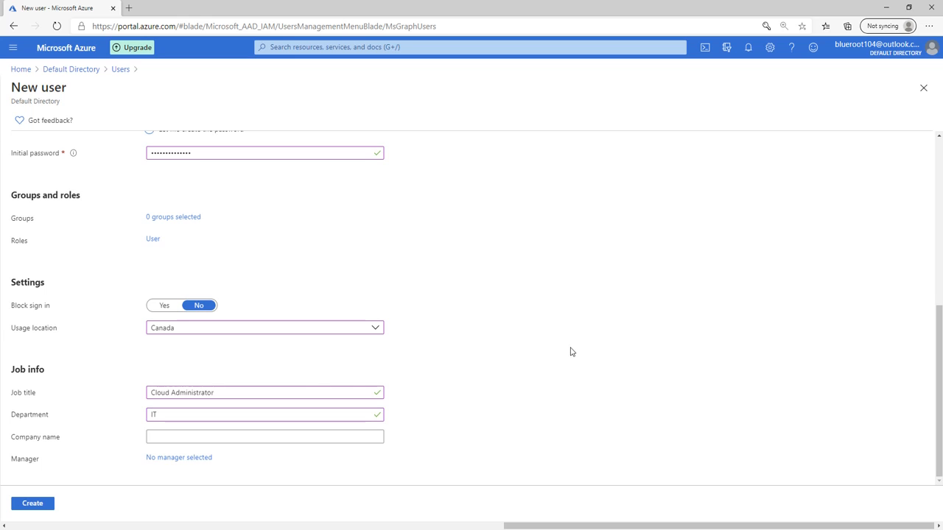
pyautogui.click(32, 504)
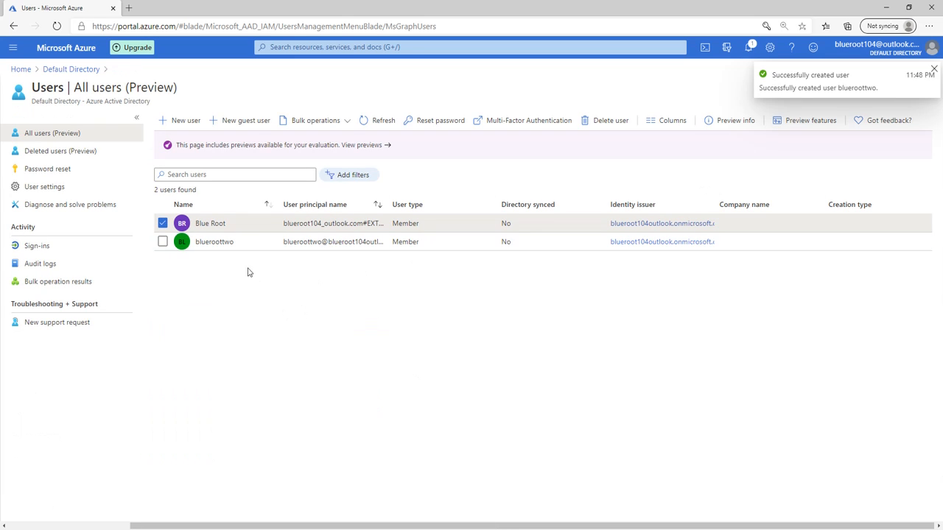
# Return via Home to Azure Active Directory Users and open blueroottwo's profile
pyautogui.click(58, 25)
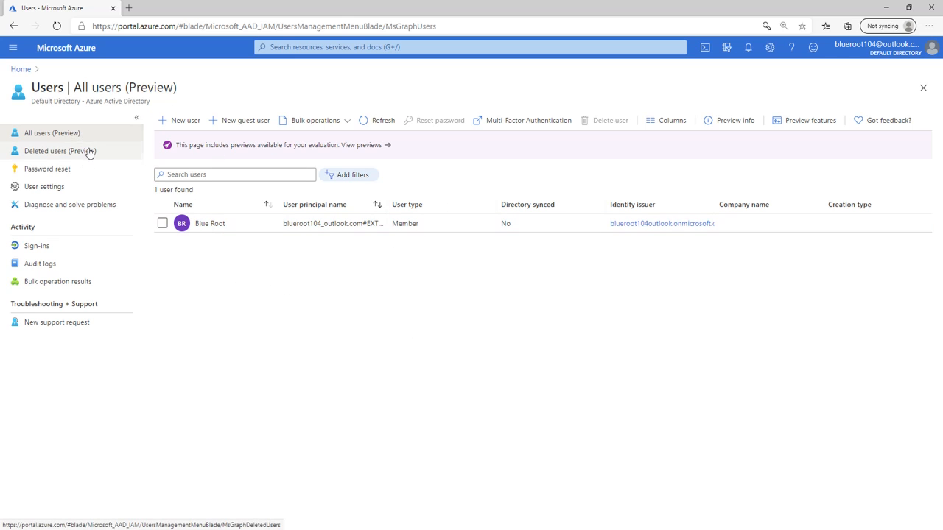
pyautogui.click(57, 25)
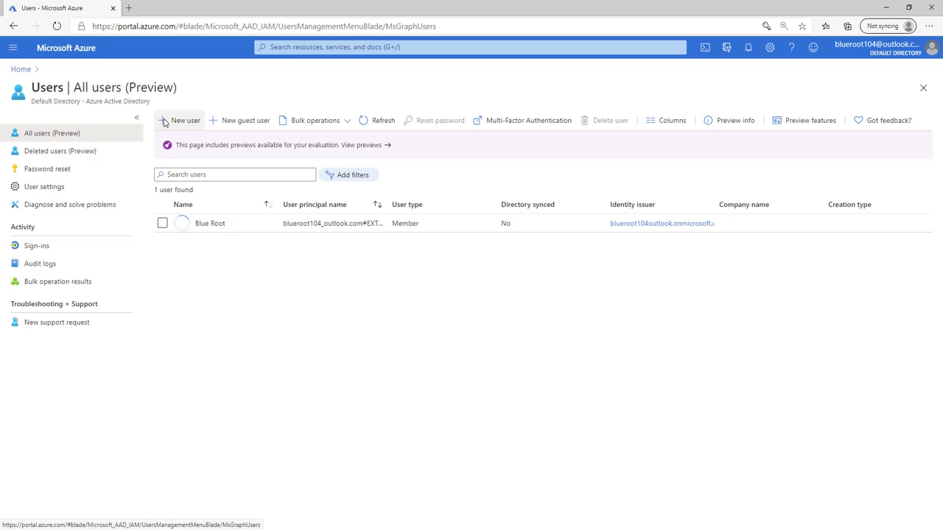
pyautogui.click(27, 70)
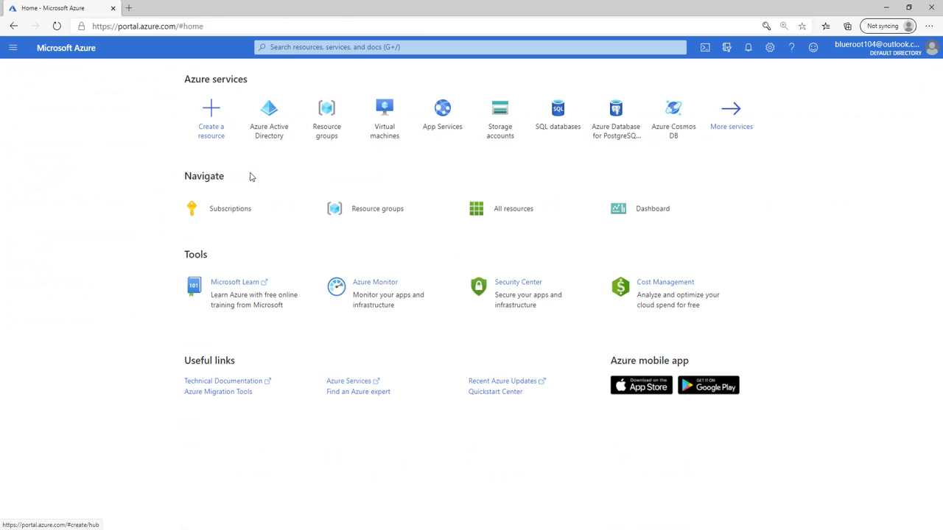
pyautogui.click(273, 123)
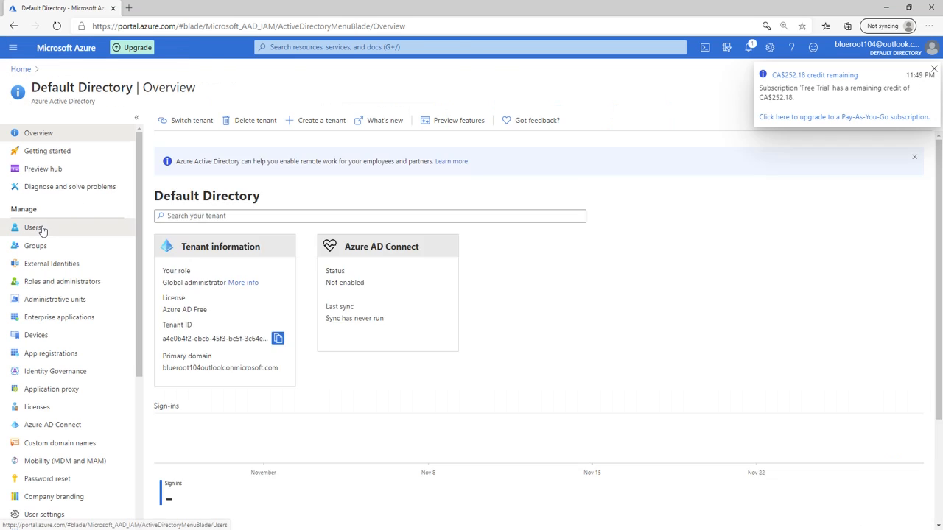
pyautogui.click(34, 227)
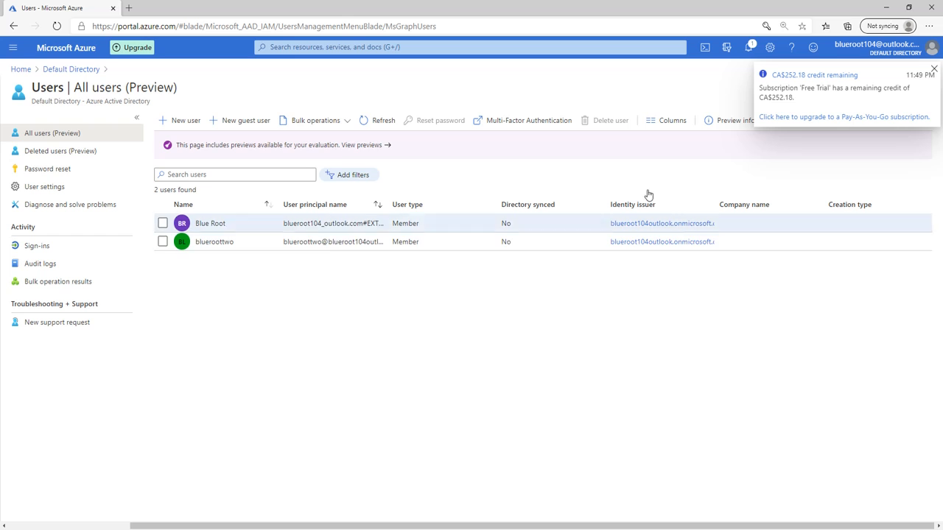
pyautogui.click(933, 70)
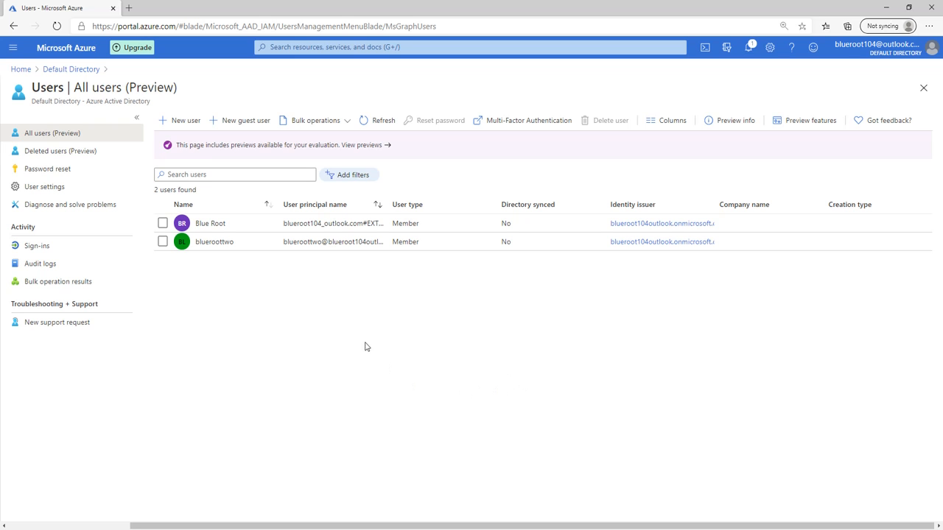
pyautogui.click(205, 243)
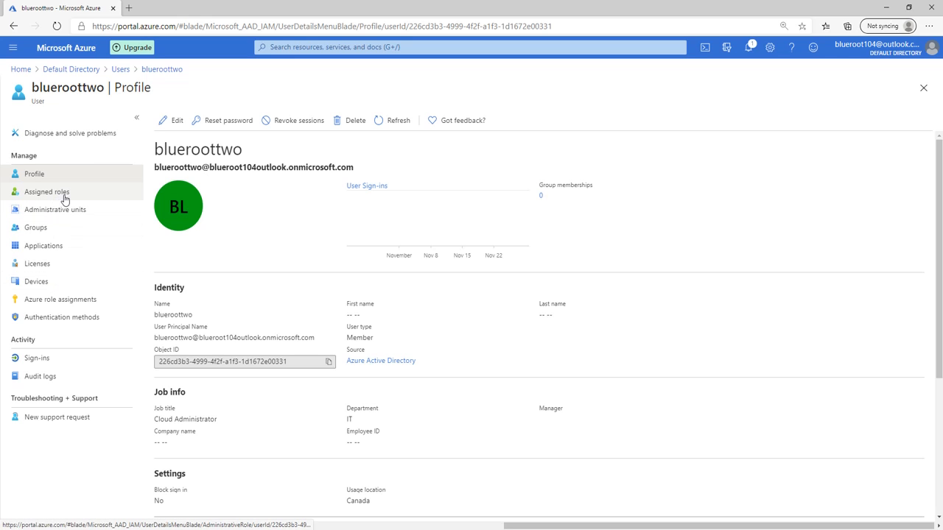
# Add the User administrator role to blueroottwo under Assigned roles, filtering by 'User admin'
pyautogui.click(65, 198)
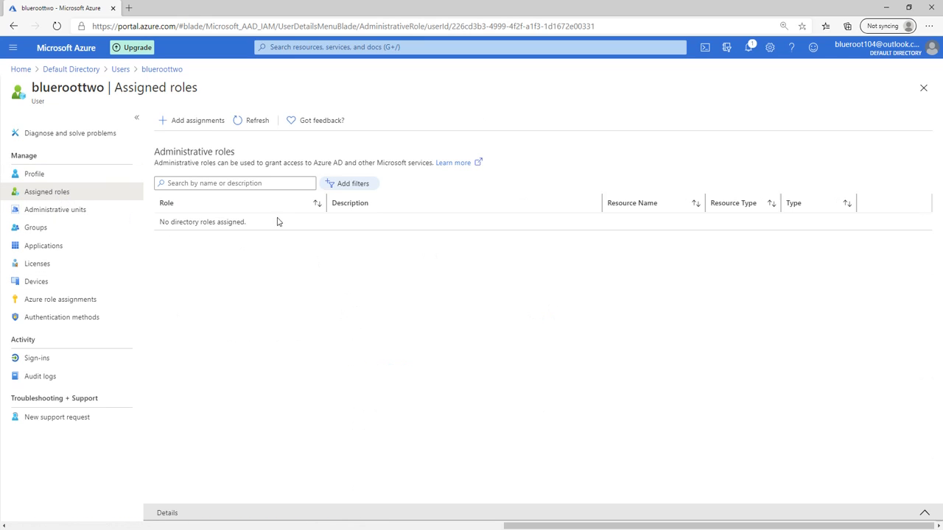
pyautogui.click(201, 123)
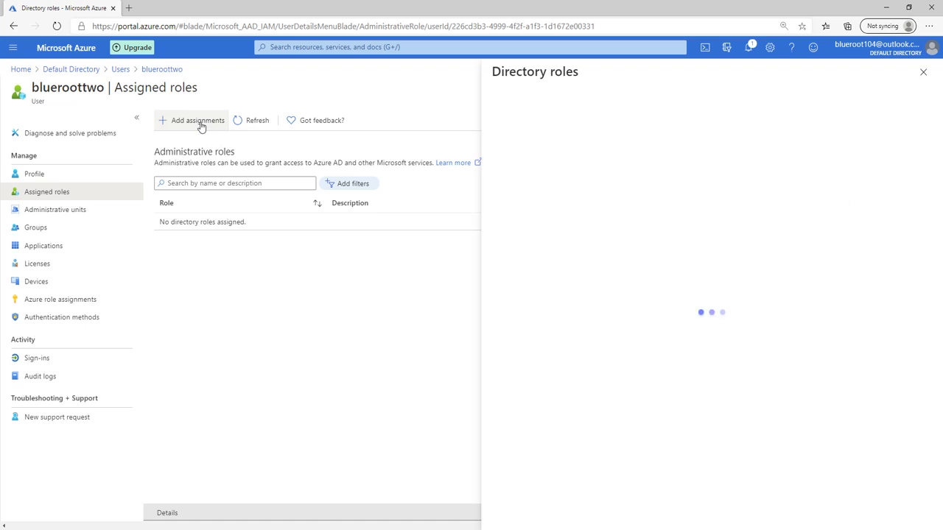
pyautogui.moveTo(665, 184); pyautogui.dragTo(628, 185)
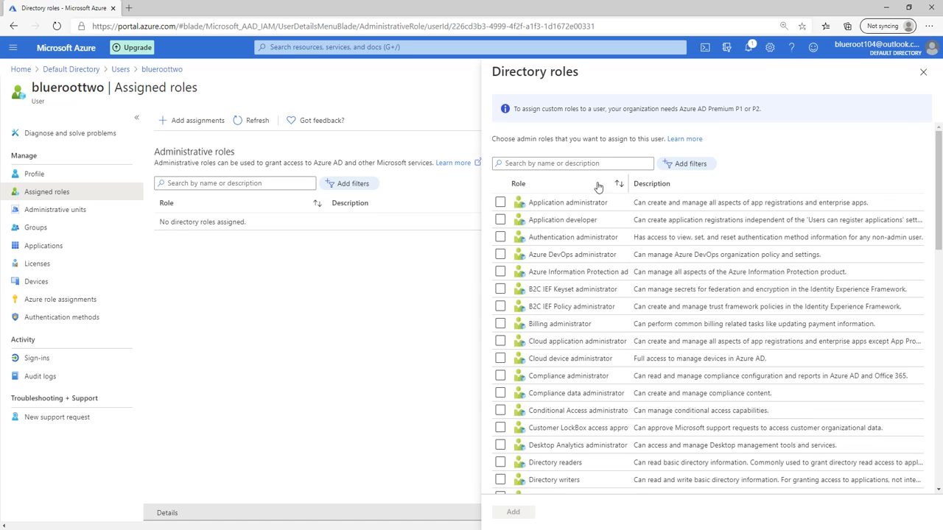
pyautogui.click(557, 162)
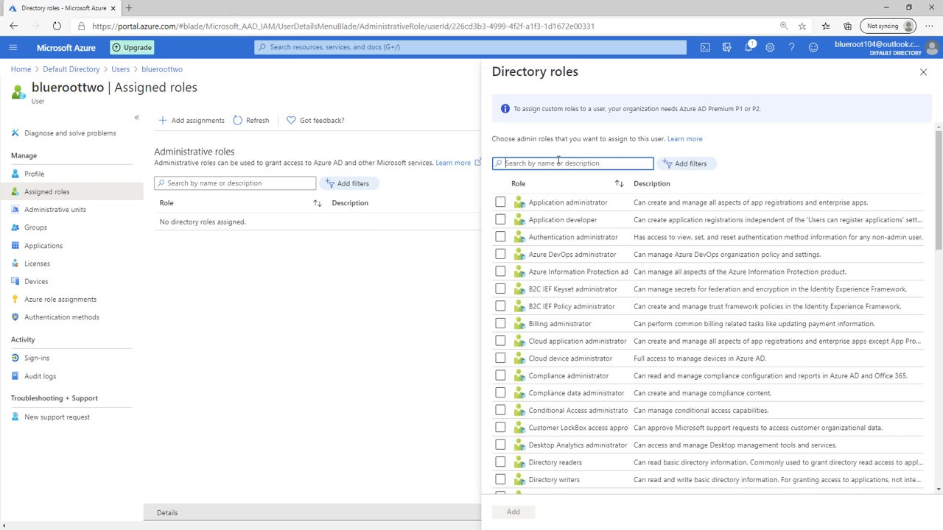
pyautogui.write('User admin')
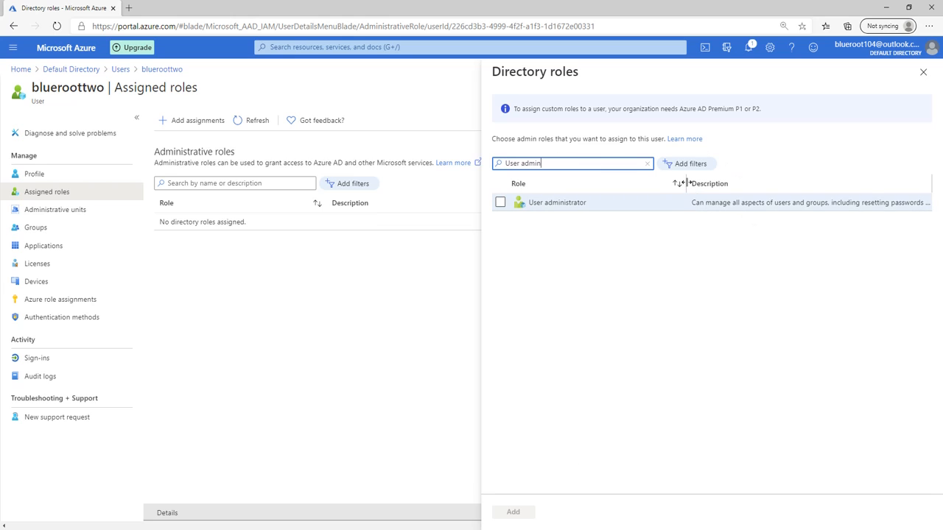
pyautogui.moveTo(685, 182); pyautogui.dragTo(650, 182)
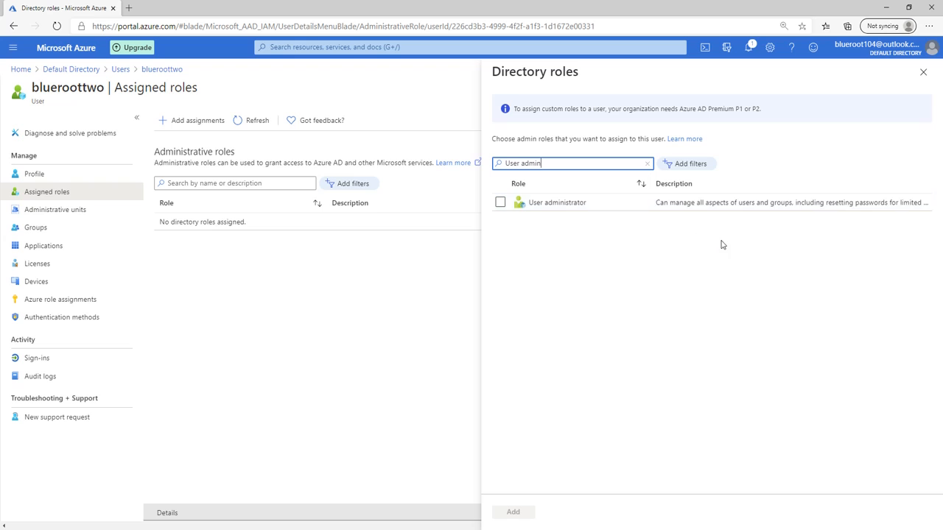
pyautogui.moveTo(650, 183); pyautogui.dragTo(623, 182)
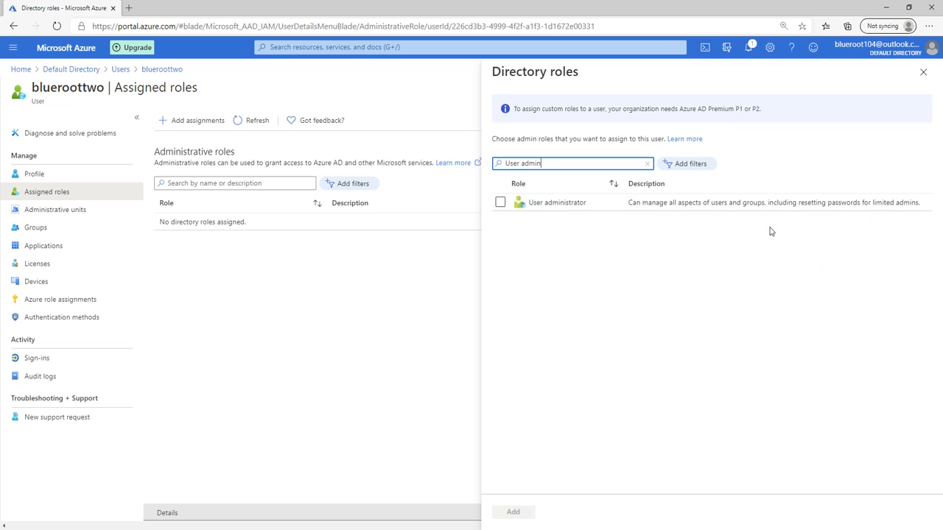
pyautogui.click(500, 201)
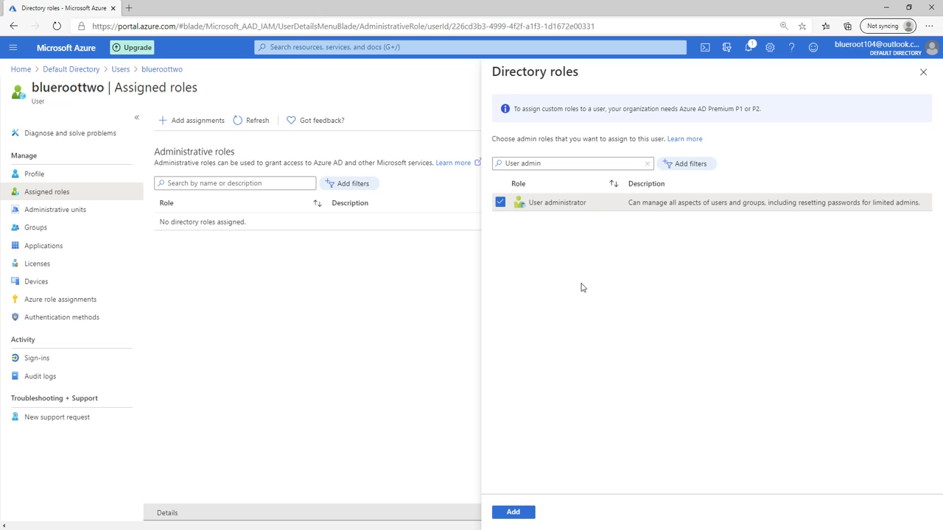
pyautogui.click(512, 513)
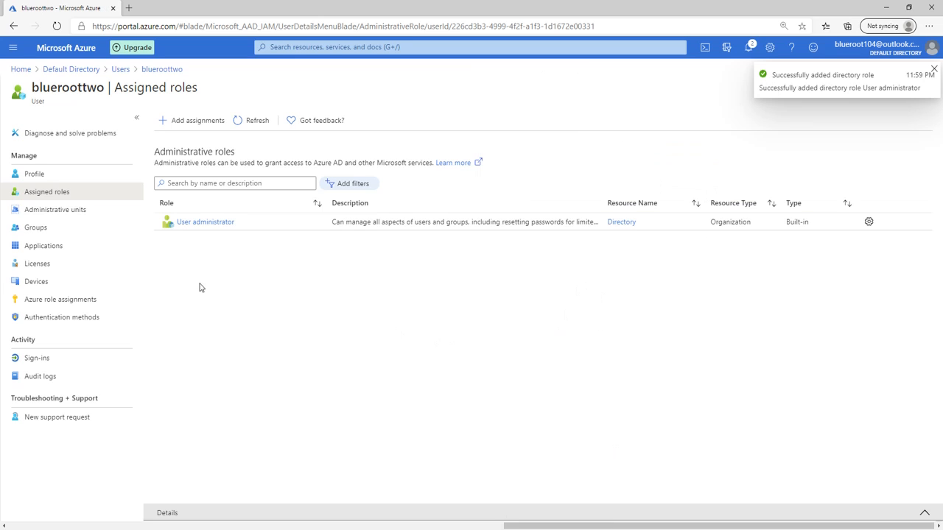
# Select blueroottwo's User Principal Name on their profile and open an InPrivate window
pyautogui.click(259, 122)
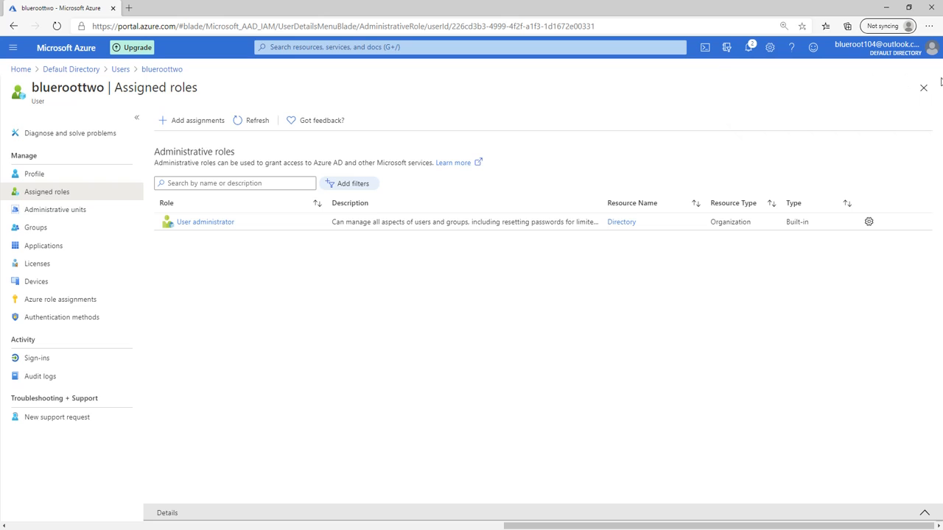
pyautogui.click(120, 69)
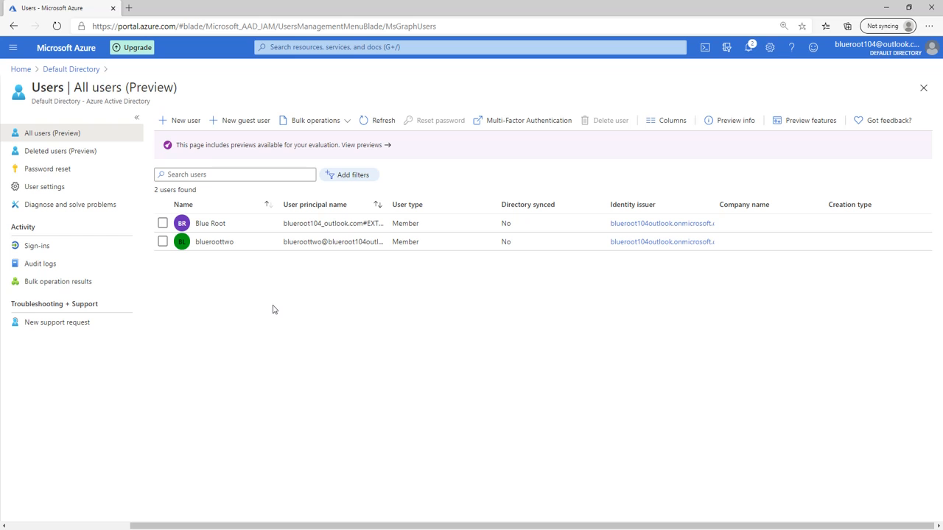
pyautogui.click(224, 249)
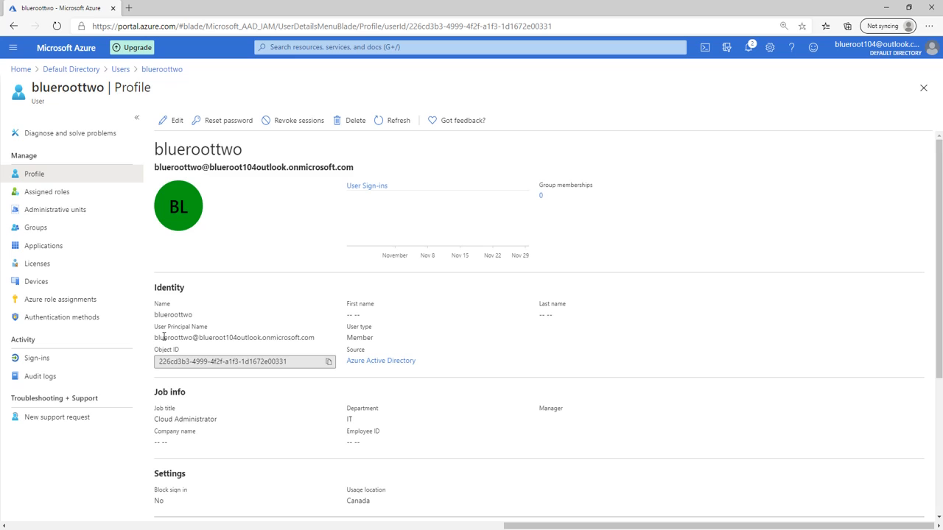
pyautogui.moveTo(156, 338); pyautogui.dragTo(318, 342)
pyautogui.hotkey('ctrl', 'c')
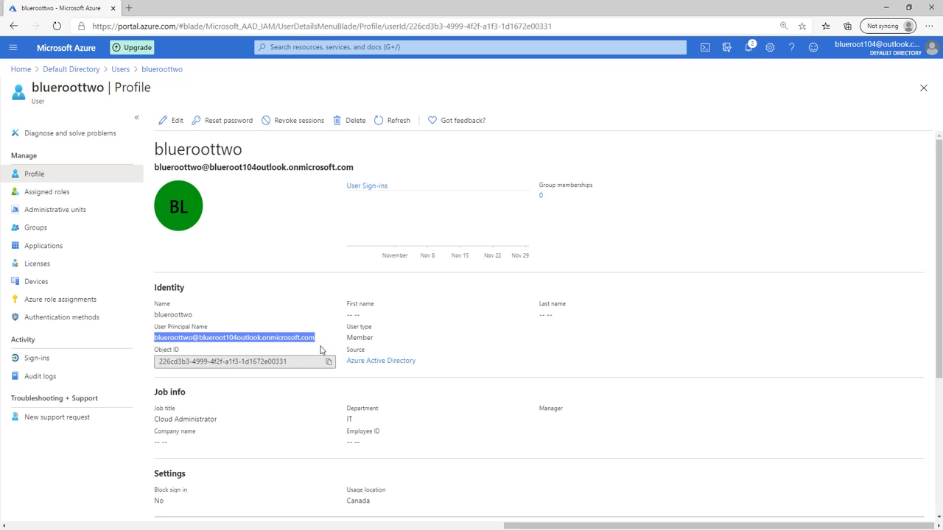
pyautogui.hotkey('ctrl', 'shift', 'n')
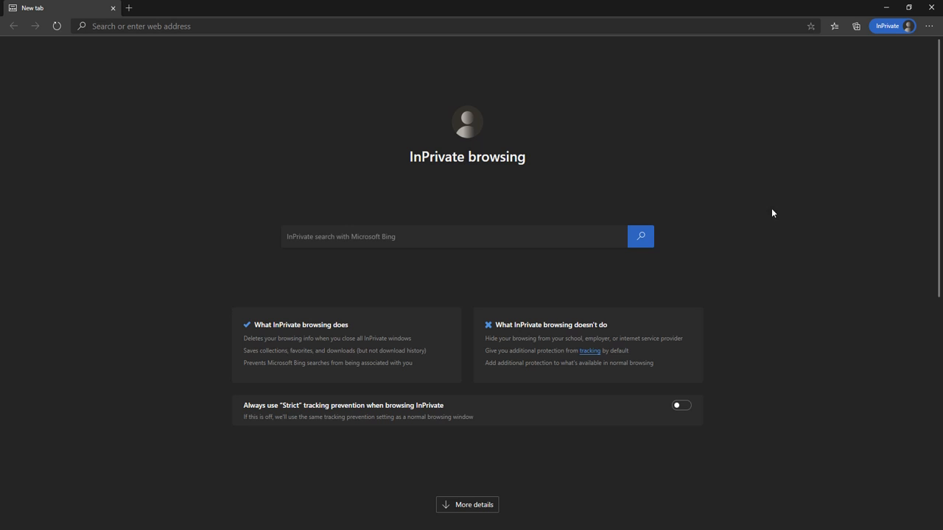
# Sign in at portal.azure.com with blueroottwo's pasted UPN and temporary password
pyautogui.click(263, 26)
pyautogui.write('port')
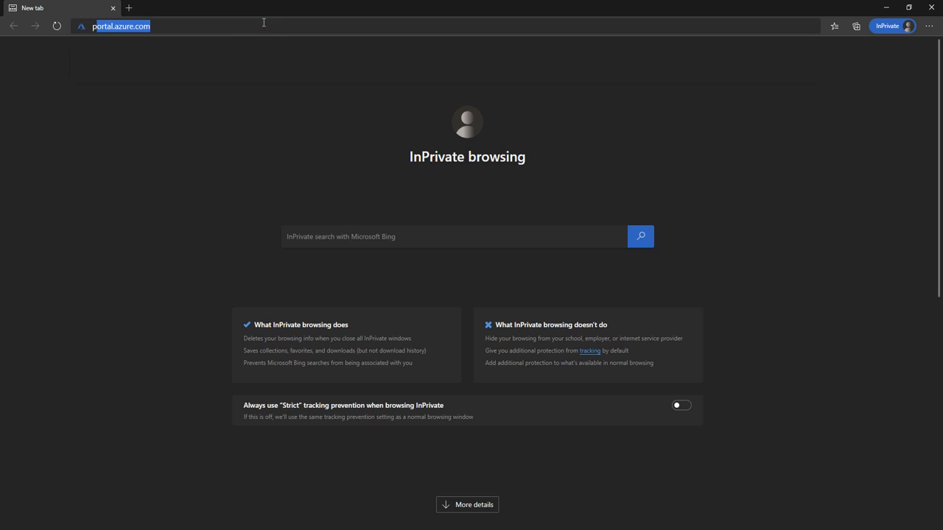
pyautogui.press('Return')
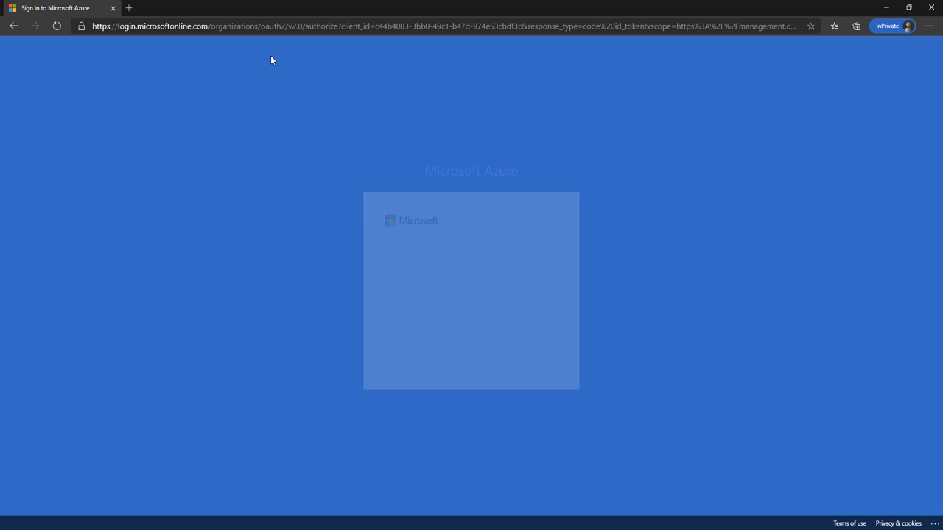
pyautogui.click(435, 258)
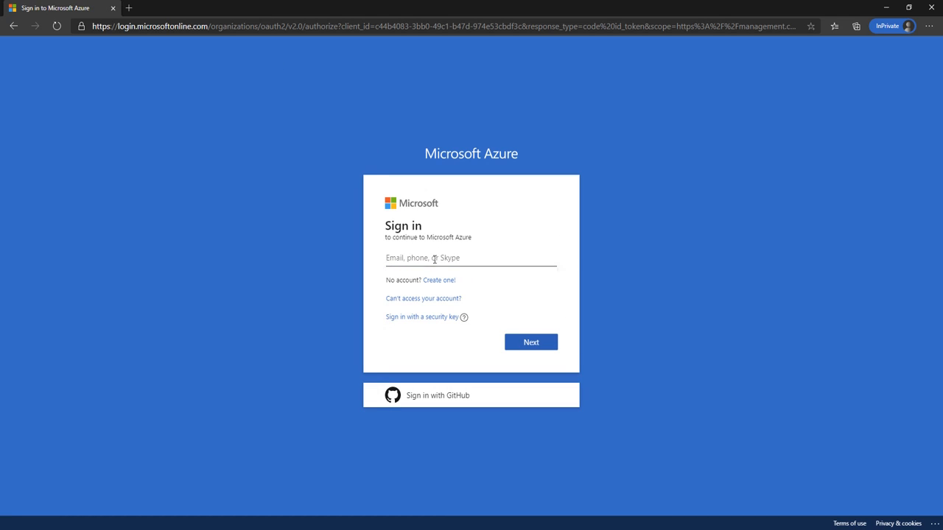
pyautogui.hotkey('ctrl', 'v')
pyautogui.click(541, 341)
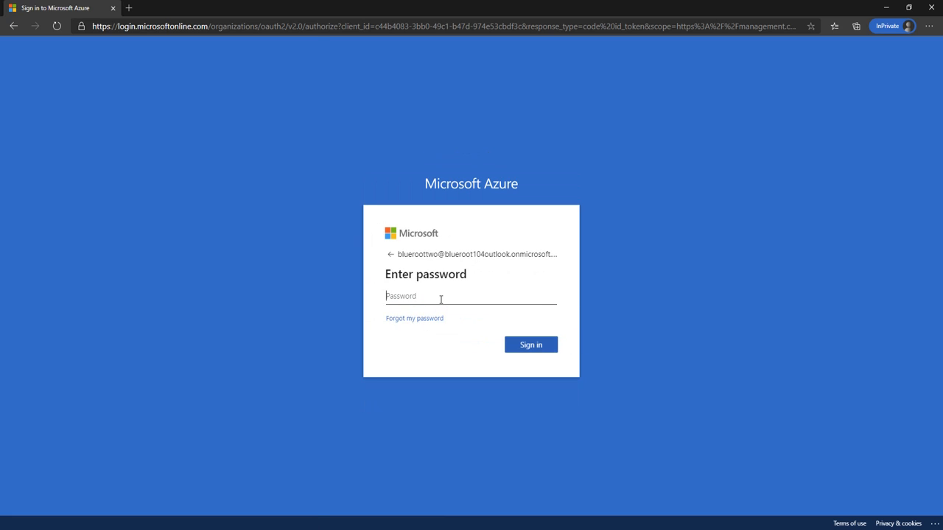
pyautogui.write('•••••••••••••')
pyautogui.press('Return')
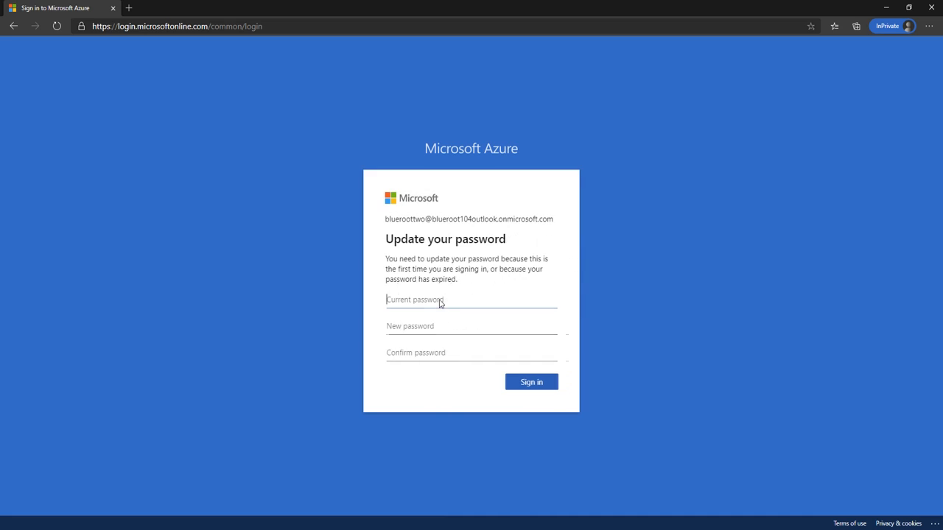
# Replace the temporary password, skip extra security setup, and answer the stay-signed-in prompt
pyautogui.write('•')
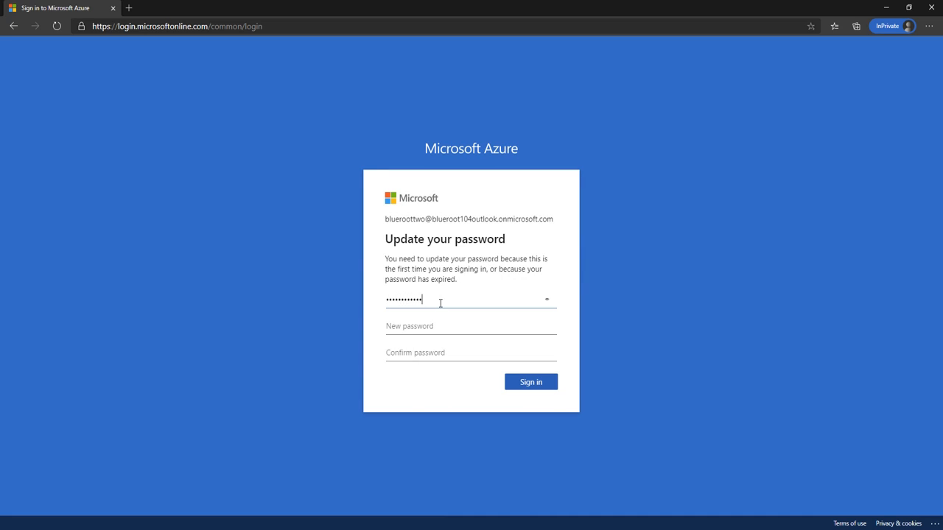
pyautogui.click(427, 329)
pyautogui.write('•••')
pyautogui.press('Tab')
pyautogui.write('••')
pyautogui.click(531, 383)
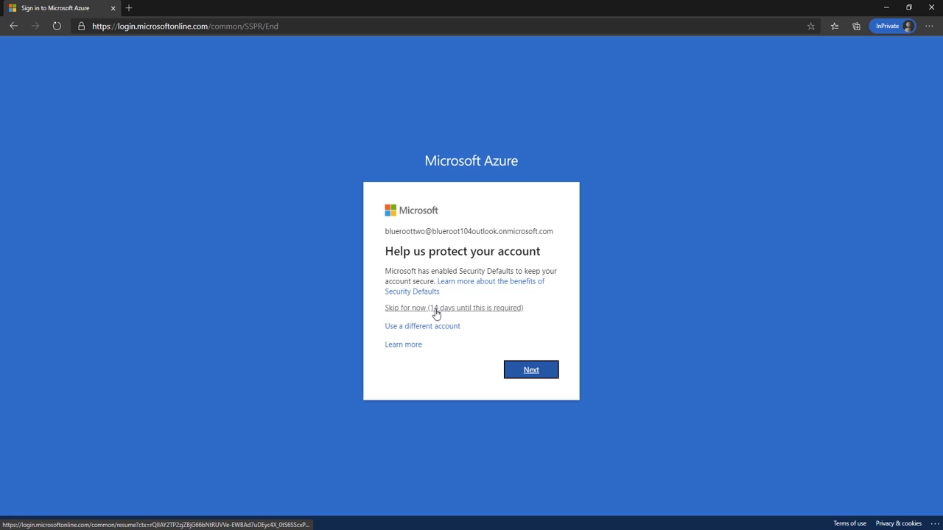
pyautogui.click(436, 308)
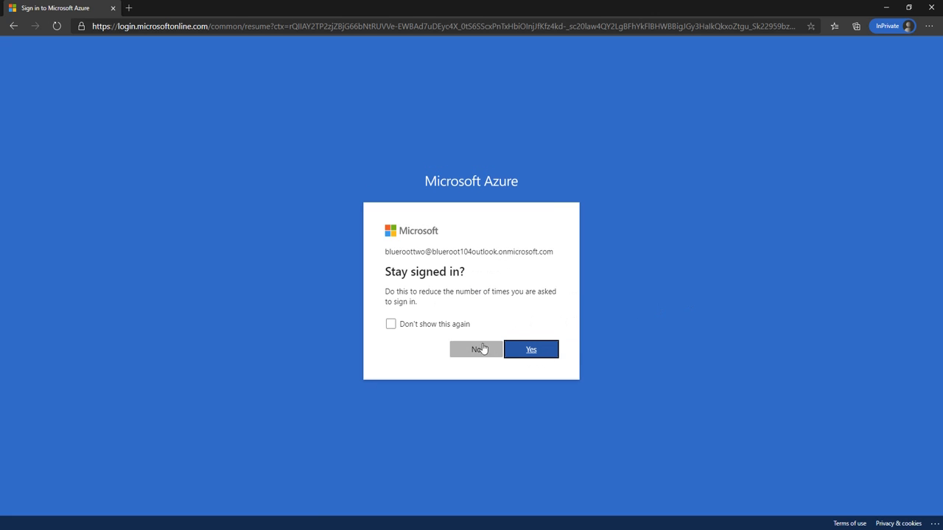
pyautogui.click(529, 349)
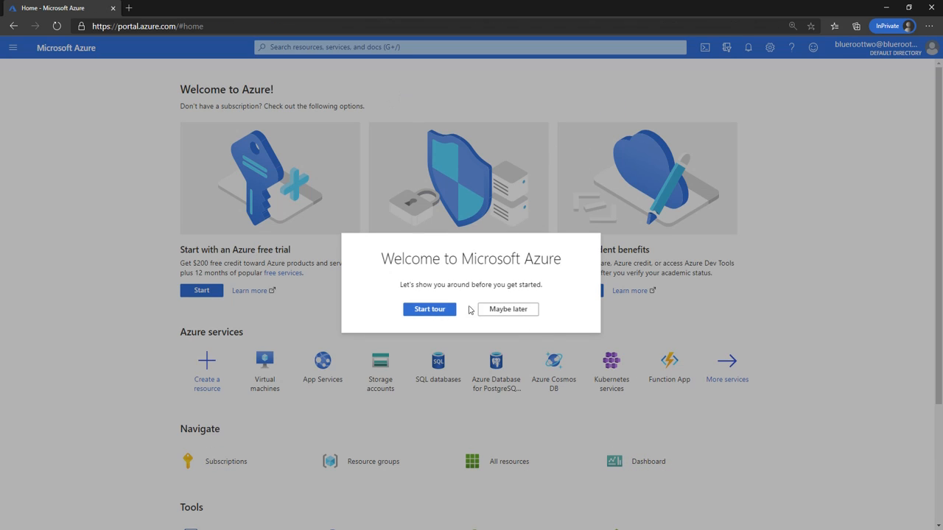
# Dismiss the welcome tour and open a New user form via 'azure ad' search and Users
pyautogui.click(493, 310)
pyautogui.click(333, 46)
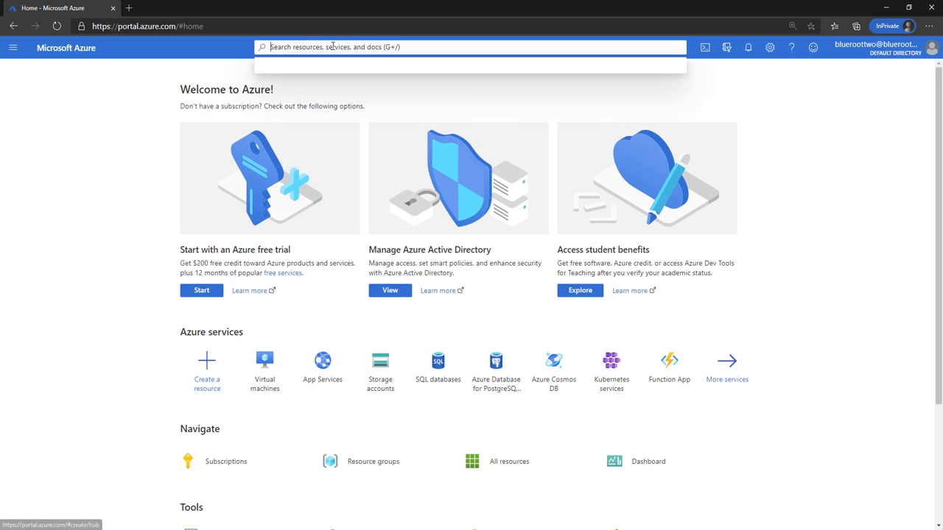
pyautogui.write('azure ad')
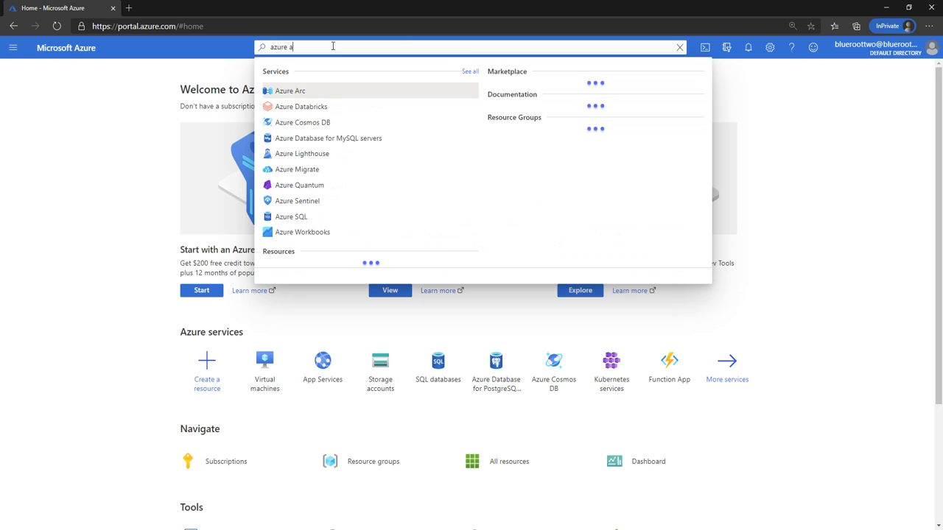
pyautogui.press('Return')
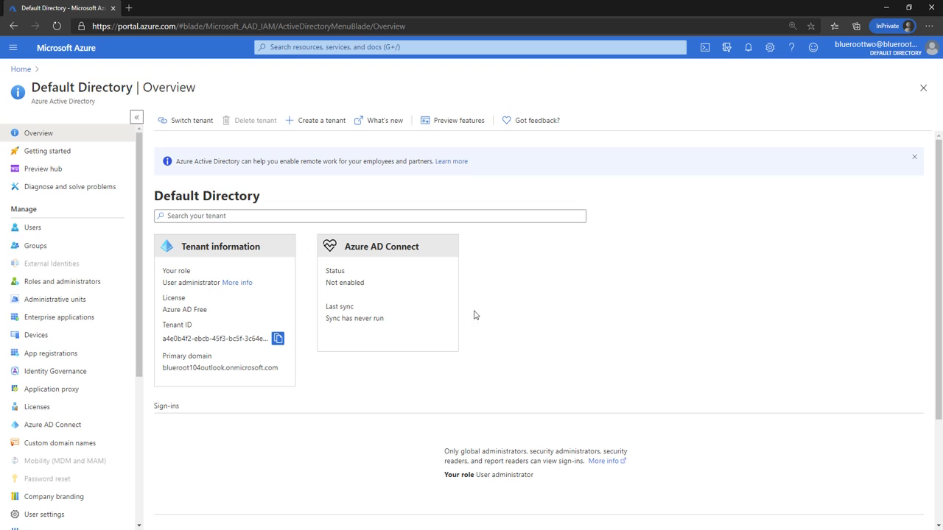
pyautogui.click(77, 230)
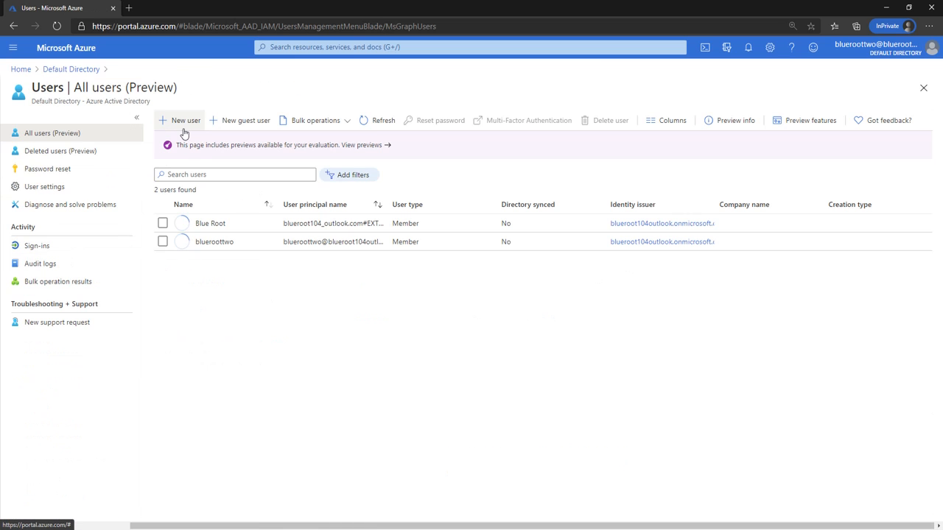
pyautogui.click(185, 123)
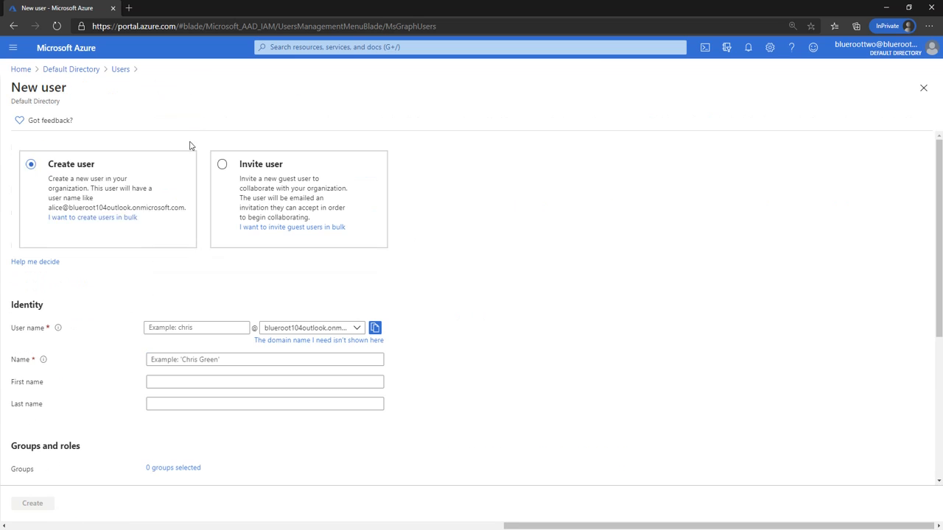
# Enter user name bluerootthree, a display name, and a manually created initial password
pyautogui.scroll(-2, 614, 309)
pyautogui.click(199, 239)
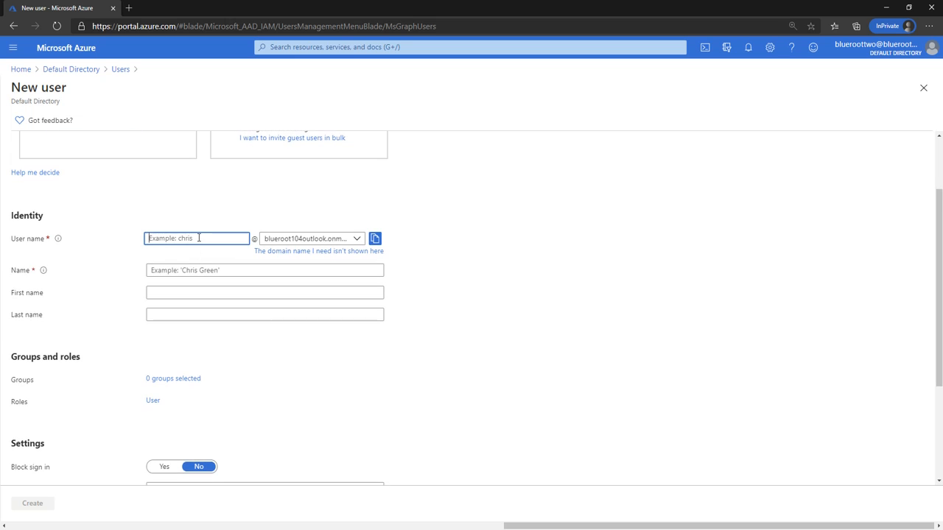
pyautogui.write('bluerootthree')
pyautogui.press('Tab')
pyautogui.press('Tab')
pyautogui.press('Tab')
pyautogui.press('Tab')
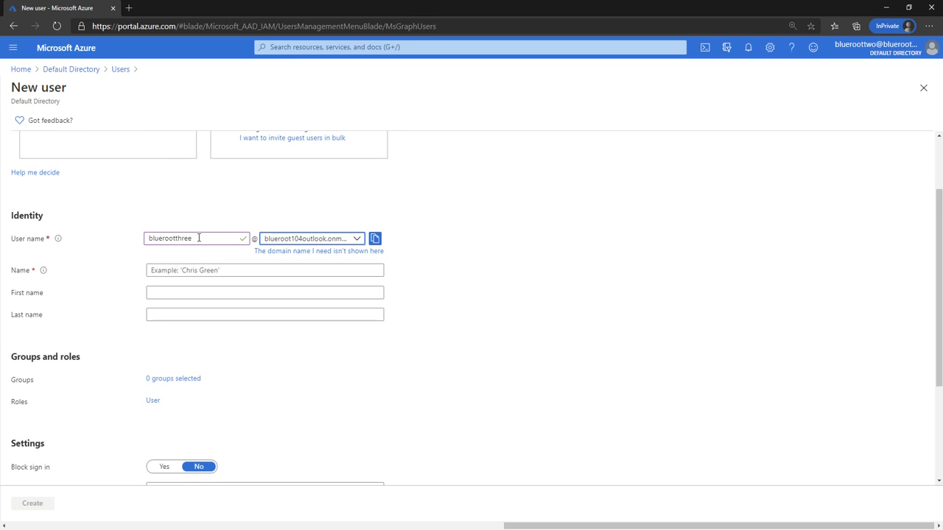
pyautogui.write('bluerootthree')
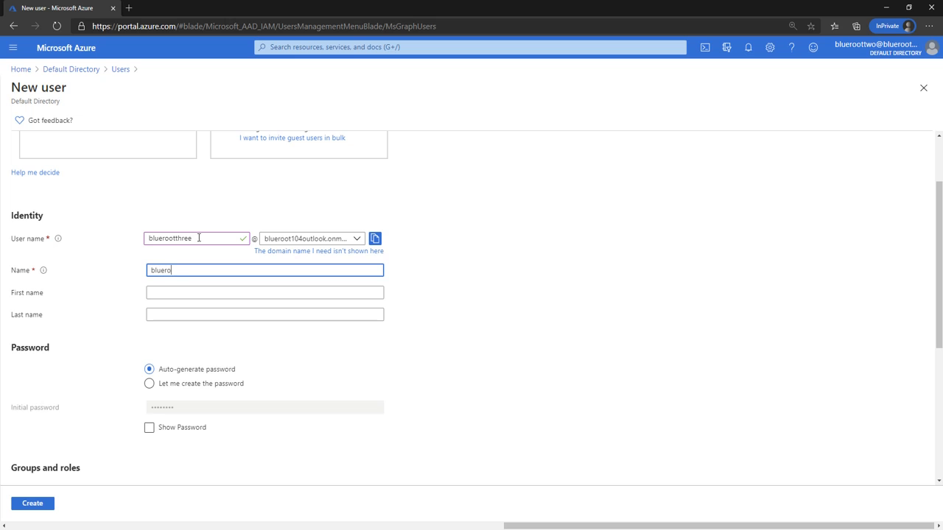
pyautogui.click(474, 293)
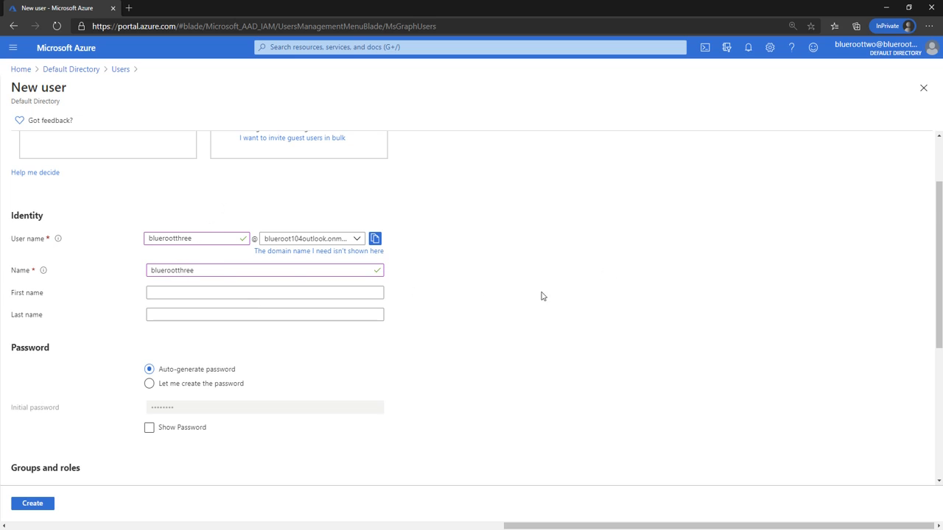
pyautogui.scroll(-1, 442, 316)
pyautogui.click(211, 311)
pyautogui.click(210, 335)
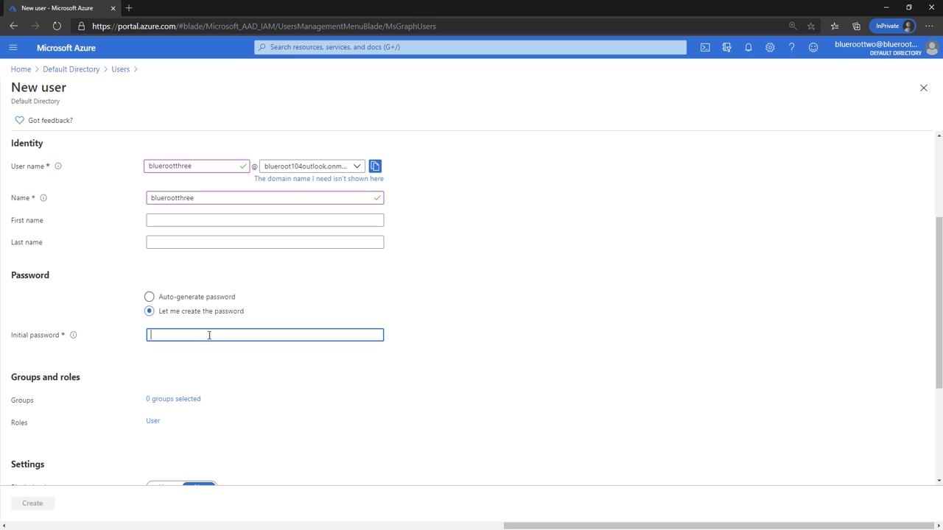
pyautogui.write('***')
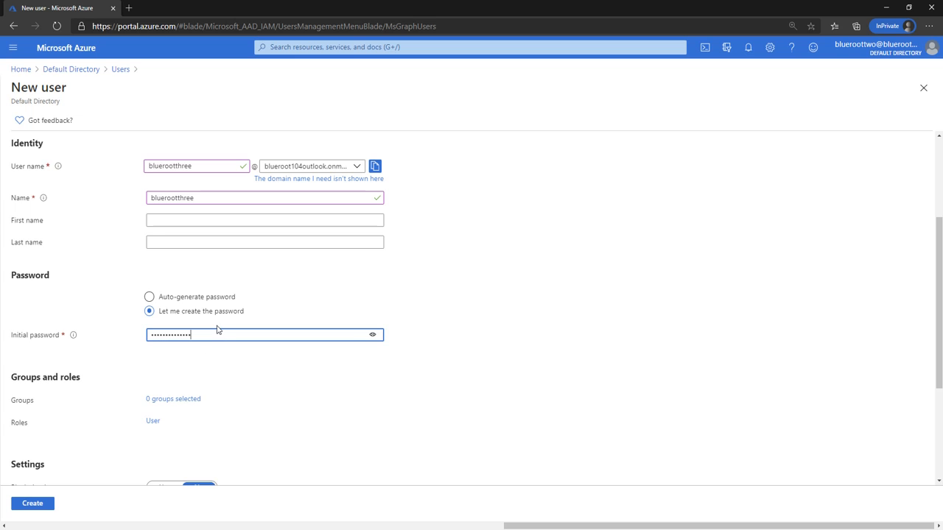
# Set usage location Canada, job title System Administrator, department IT, and create the user
pyautogui.scroll(-3, 217, 330)
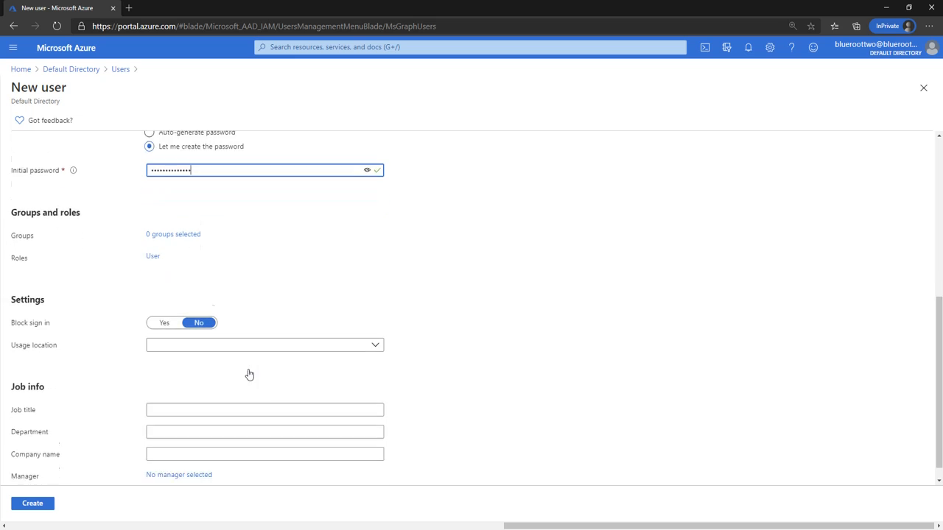
pyautogui.click(214, 333)
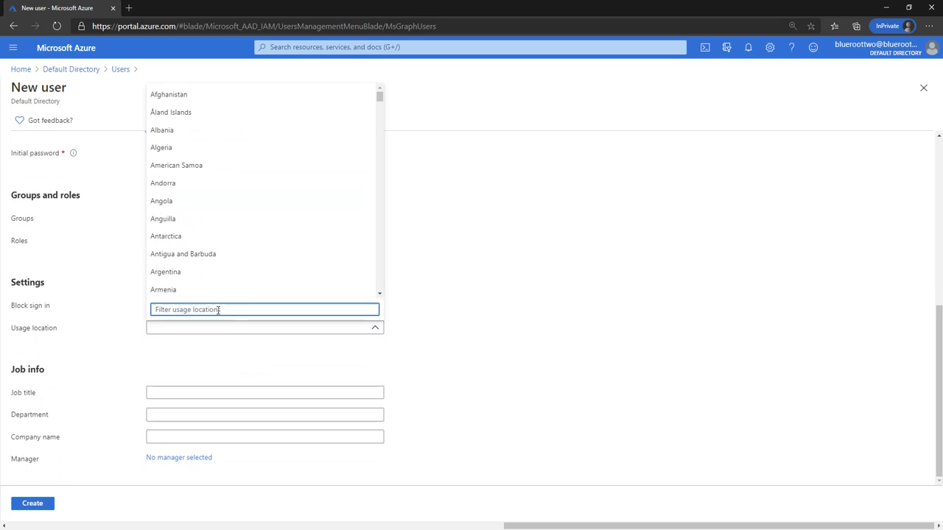
pyautogui.write('cana')
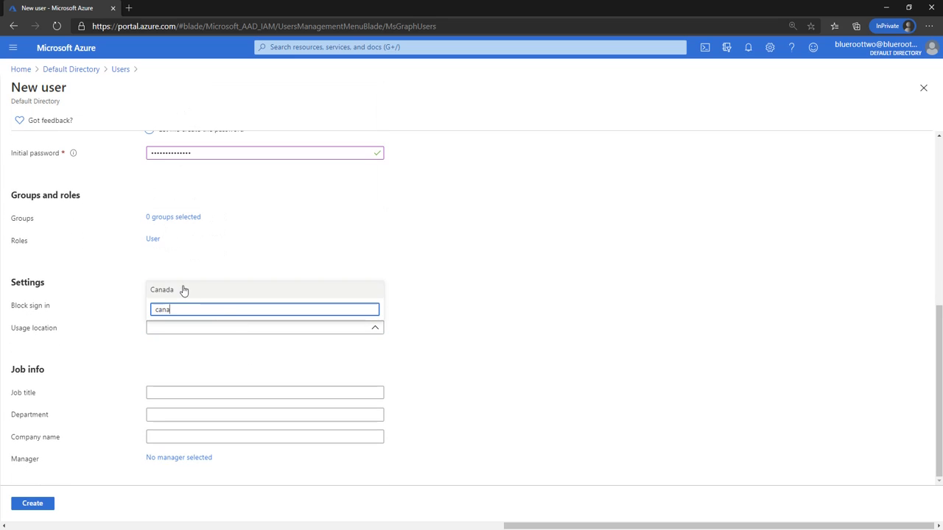
pyautogui.click(184, 290)
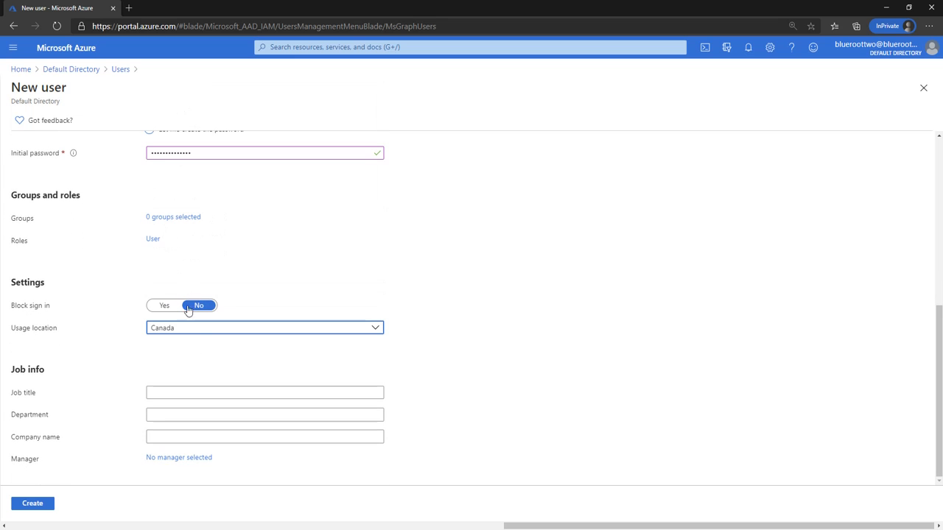
pyautogui.click(235, 394)
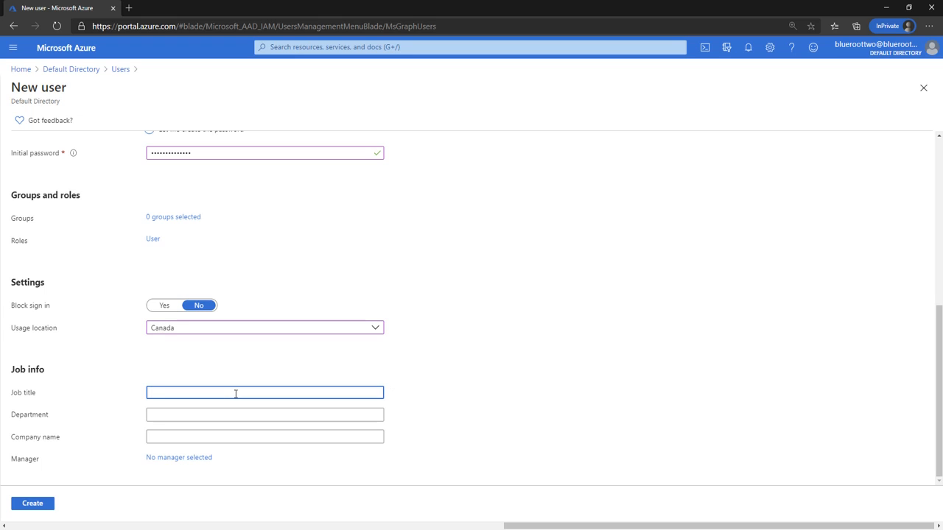
pyautogui.write('System Administrator')
pyautogui.click(524, 365)
pyautogui.click(198, 416)
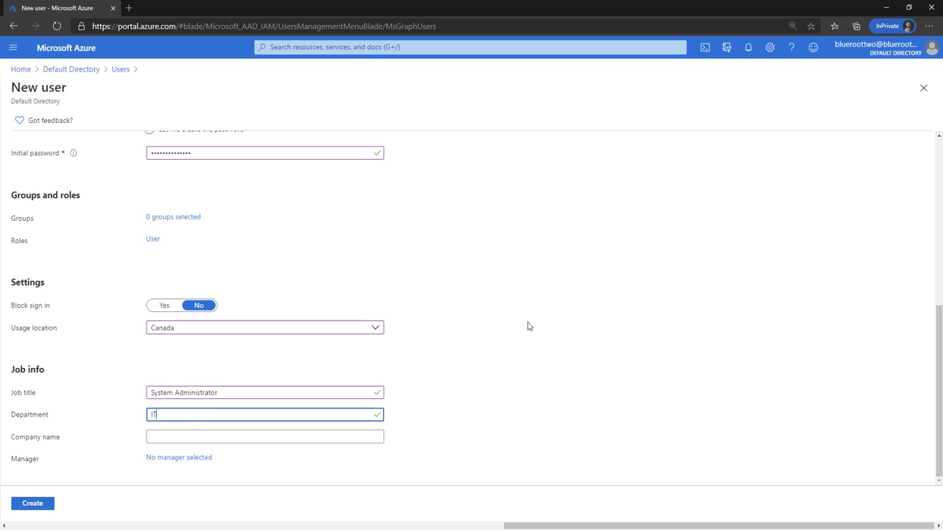
pyautogui.click(361, 436)
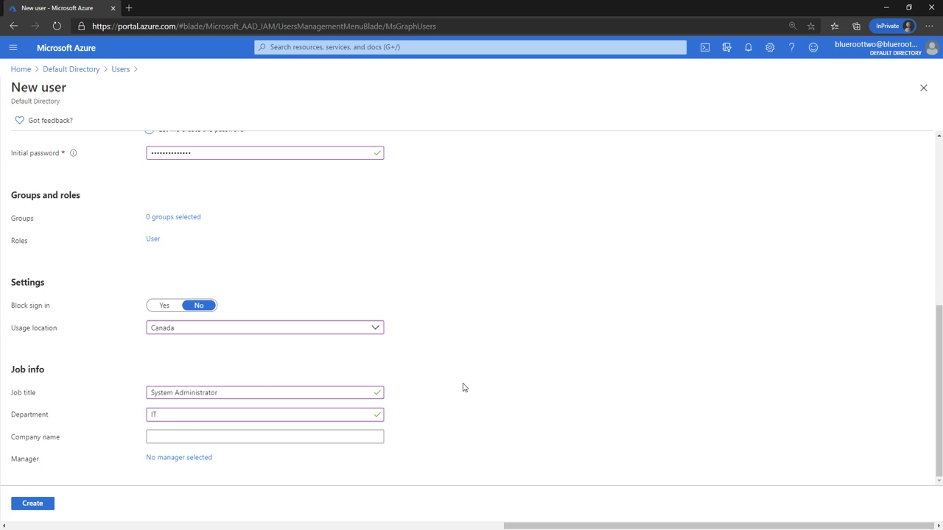
pyautogui.click(48, 505)
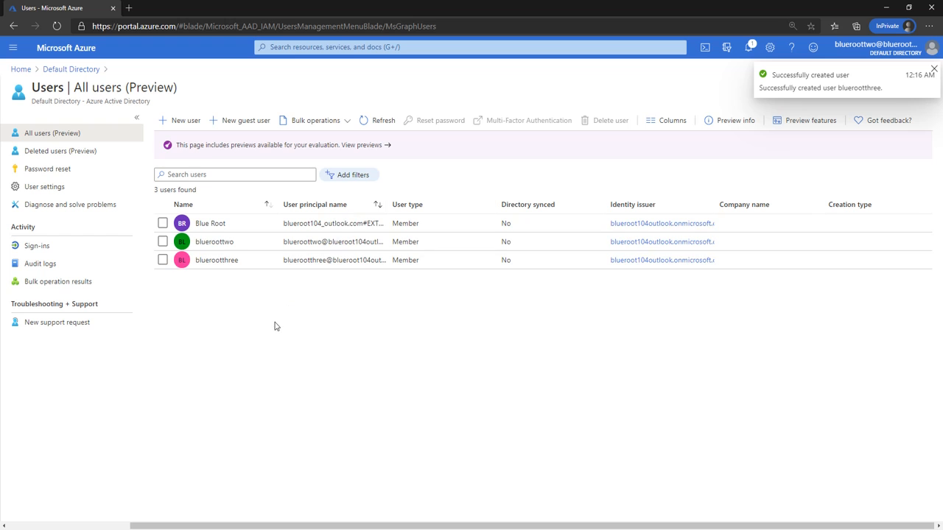
# Alt+Tab back to the global administrator's window on the Default Directory overview
pyautogui.hotkey('alt', 'Tab')
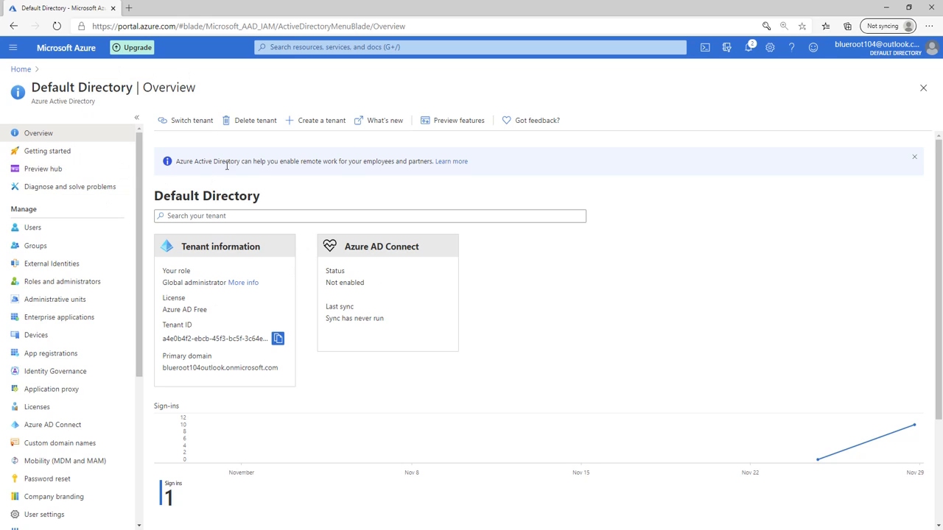
# Activate the Azure AD Premium P2 free trial from Licenses, adding 100 Premium P2 licenses
pyautogui.click(55, 414)
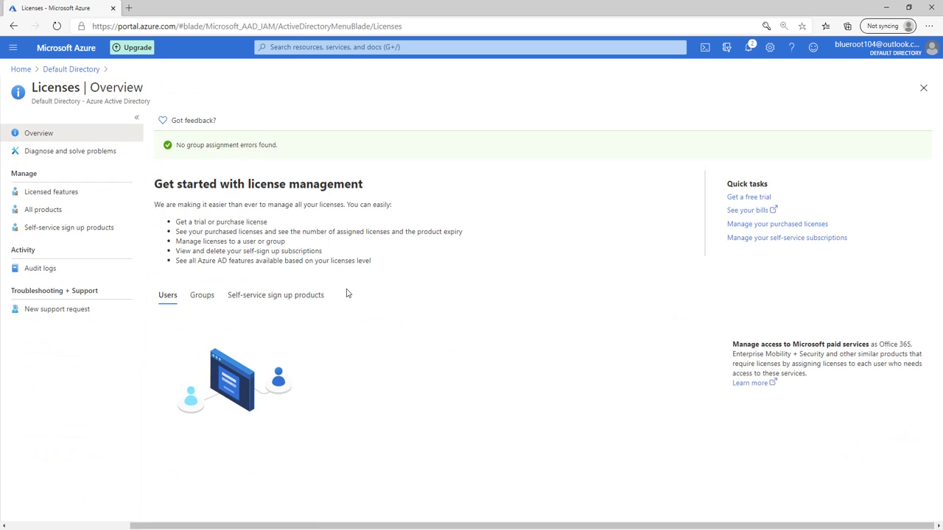
pyautogui.click(68, 212)
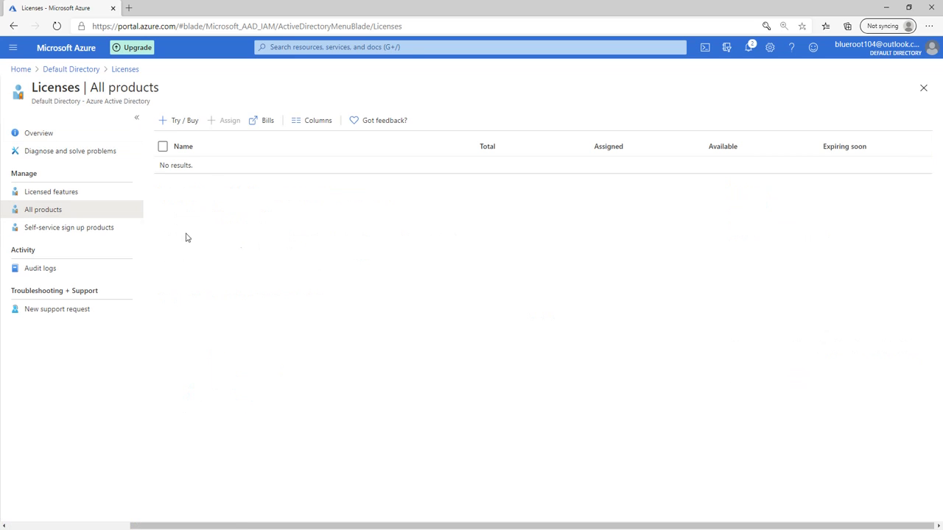
pyautogui.click(183, 121)
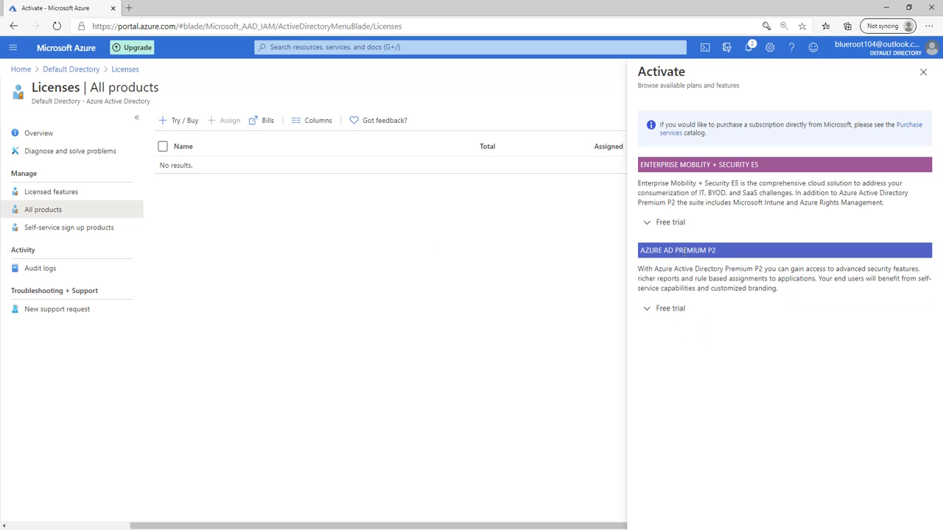
pyautogui.click(670, 309)
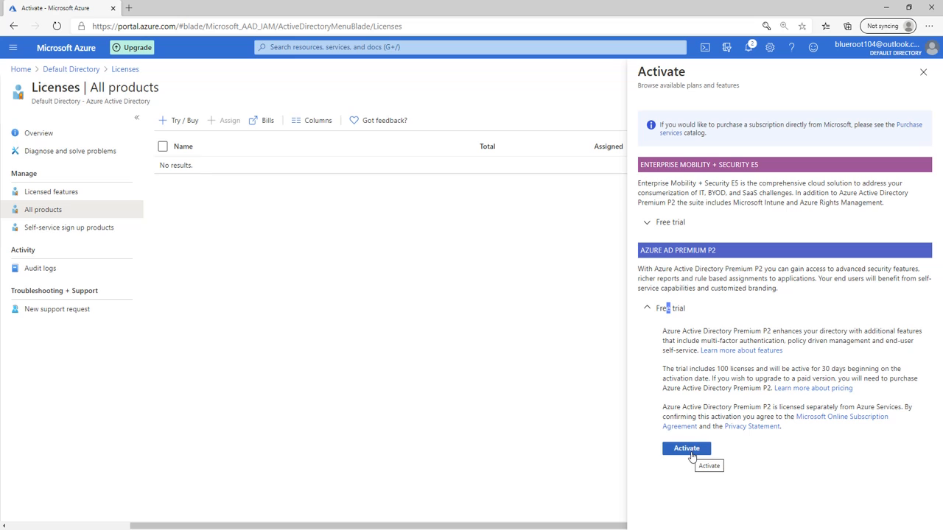
pyautogui.click(690, 451)
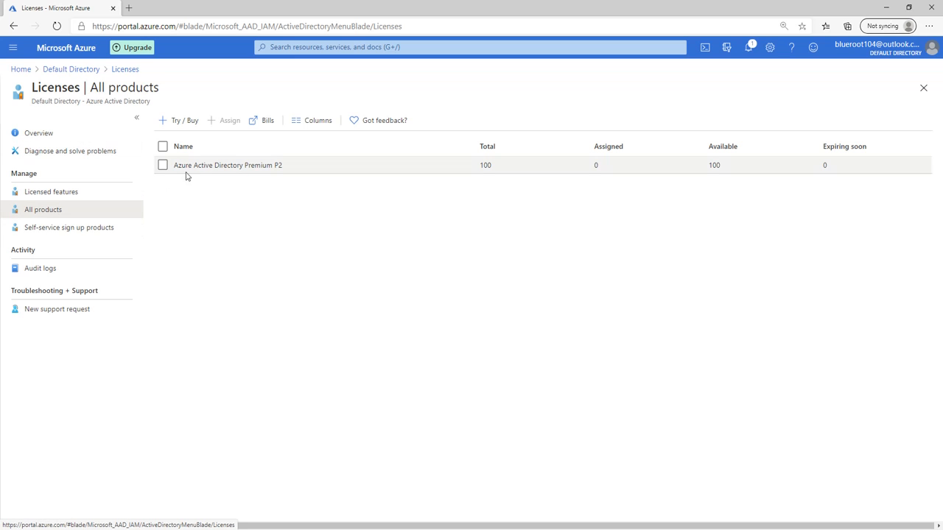
# Assign the Azure Active Directory Premium P2 licence, all services enabled, to the three selected users
pyautogui.click(218, 167)
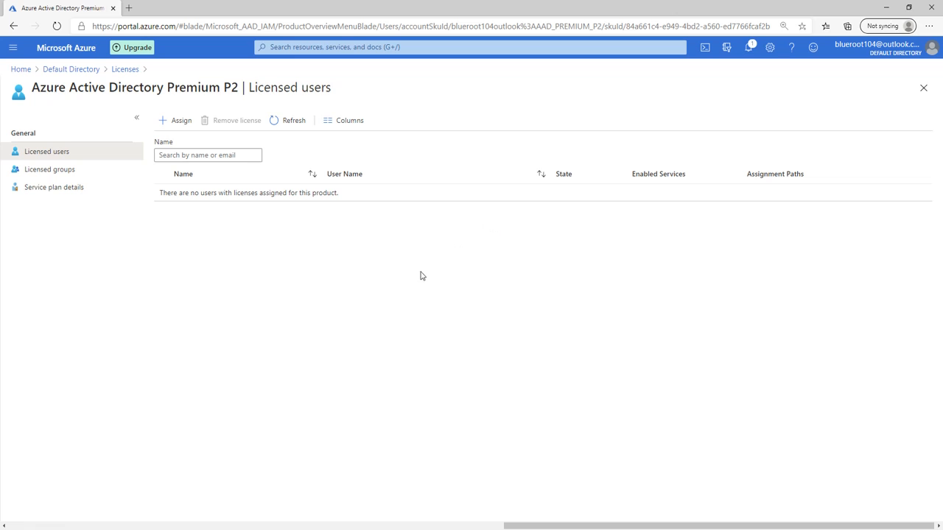
pyautogui.click(182, 121)
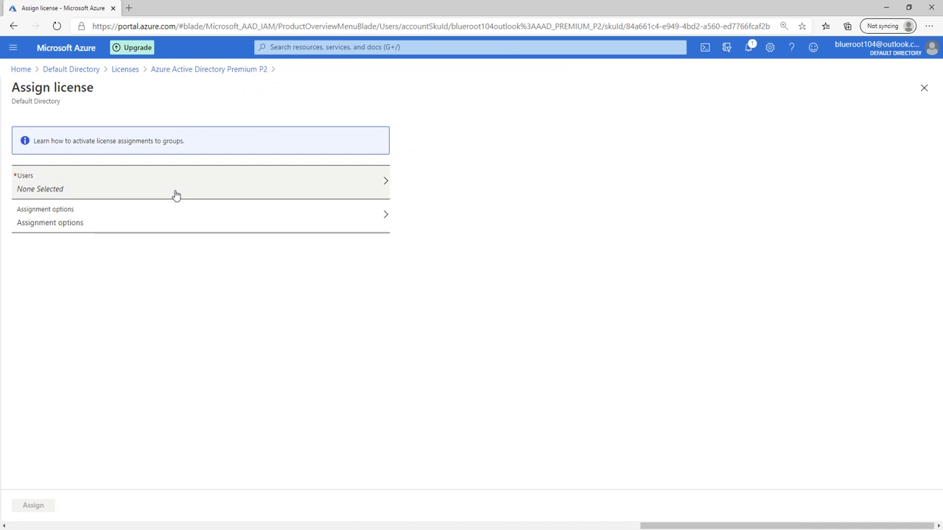
pyautogui.click(81, 191)
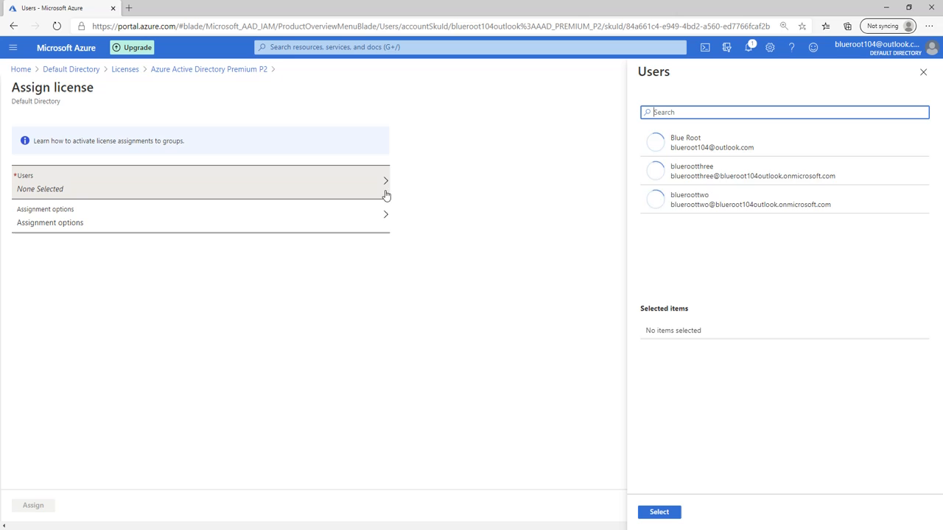
pyautogui.click(689, 152)
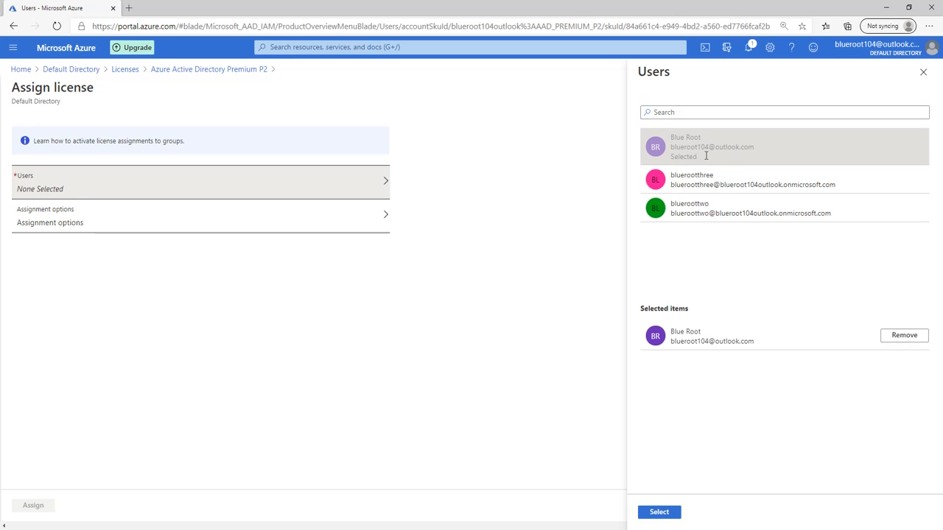
pyautogui.click(726, 184)
pyautogui.click(714, 220)
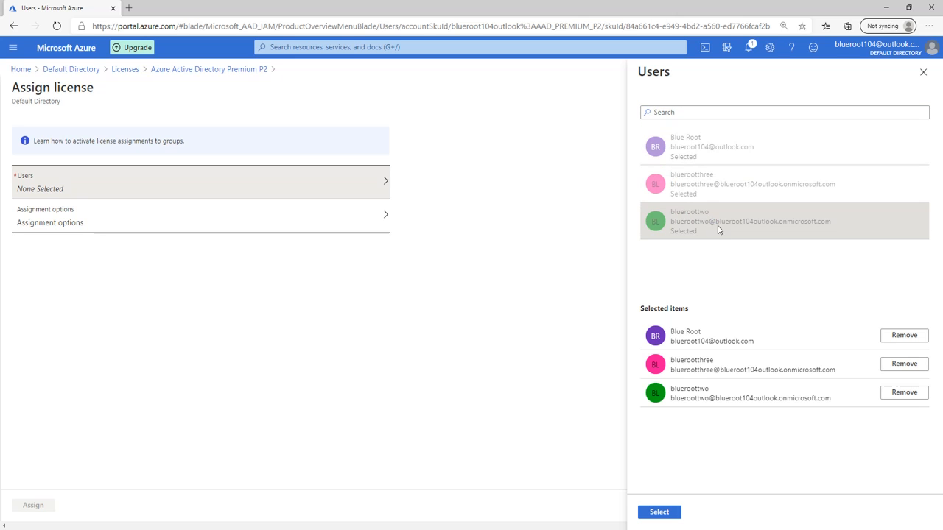
pyautogui.click(647, 512)
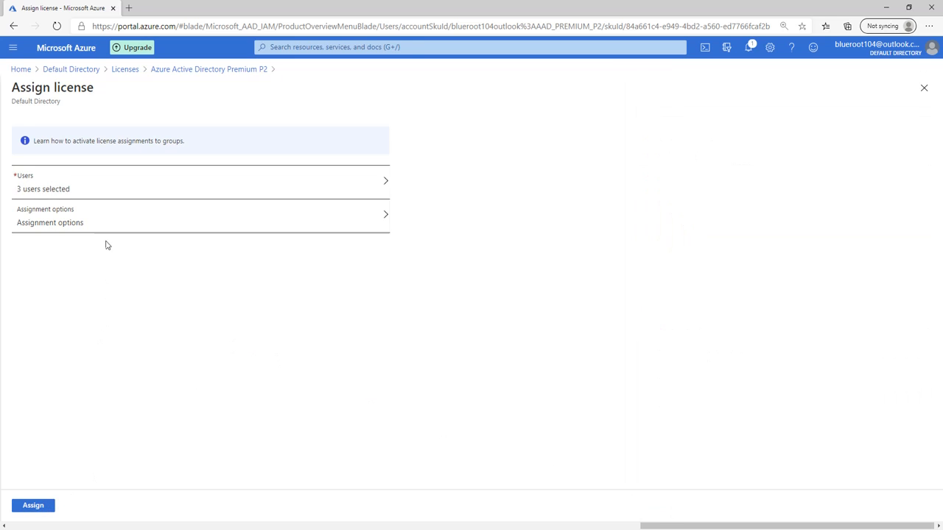
pyautogui.click(117, 220)
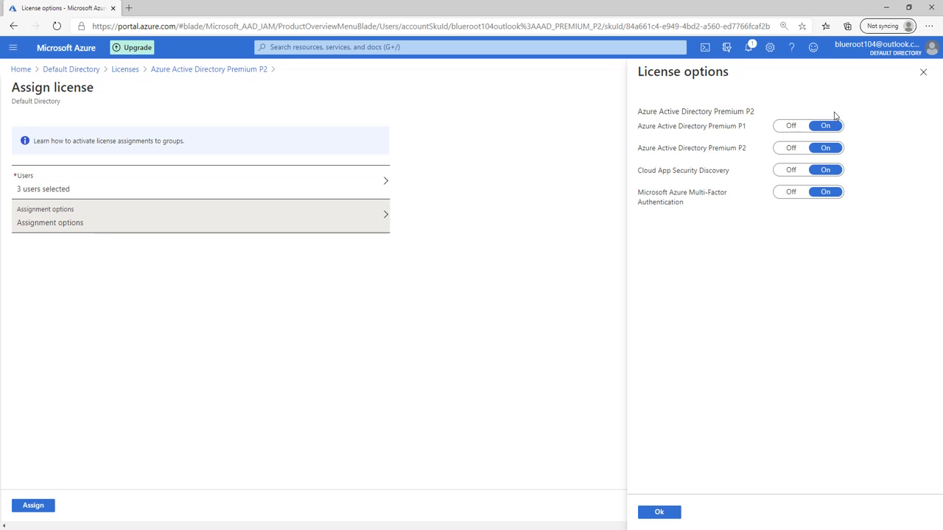
pyautogui.click(662, 512)
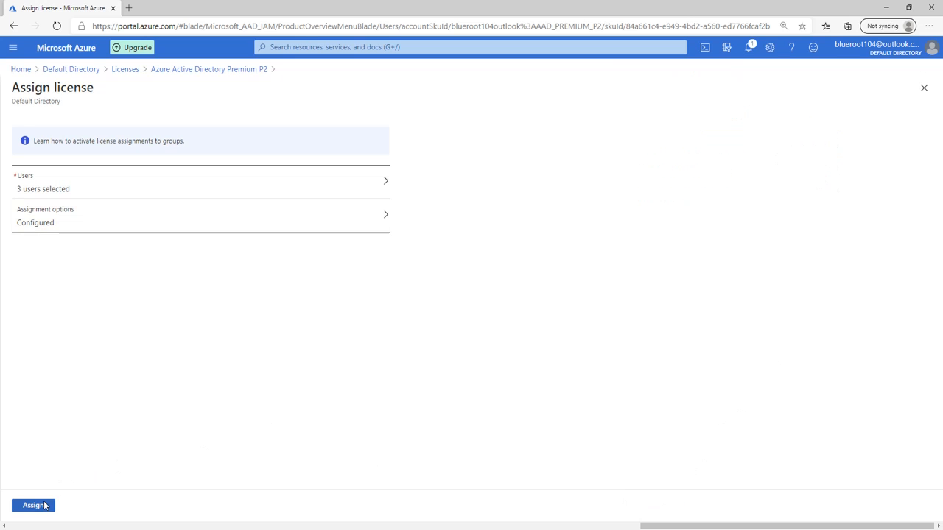
pyautogui.click(33, 506)
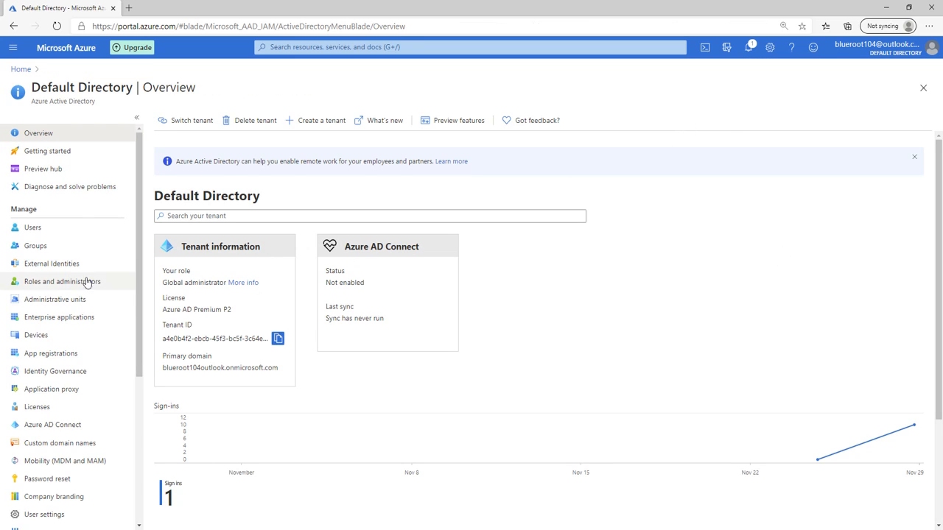
# Start a new security group 'IT Cloud Administrators', description 'IT Cloud Admins', with Dynamic User membership
pyautogui.click(80, 246)
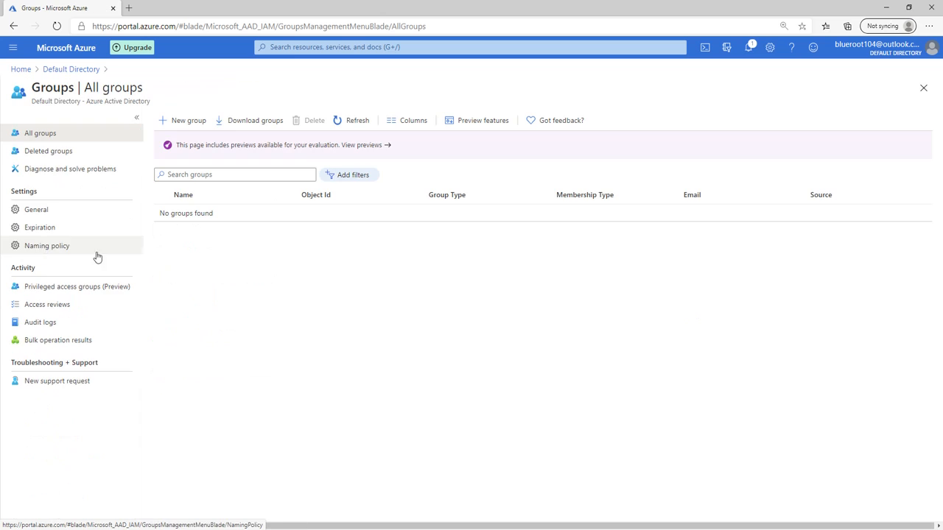
pyautogui.click(197, 122)
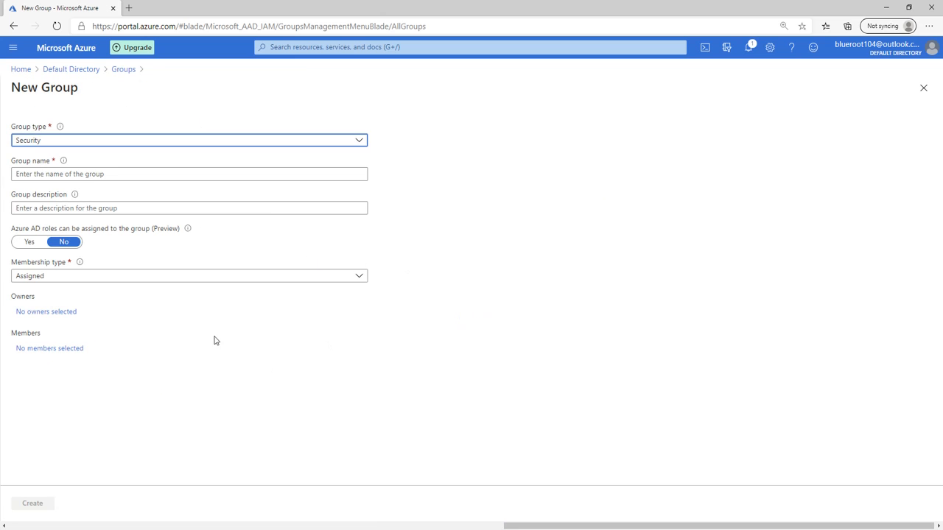
pyautogui.click(62, 175)
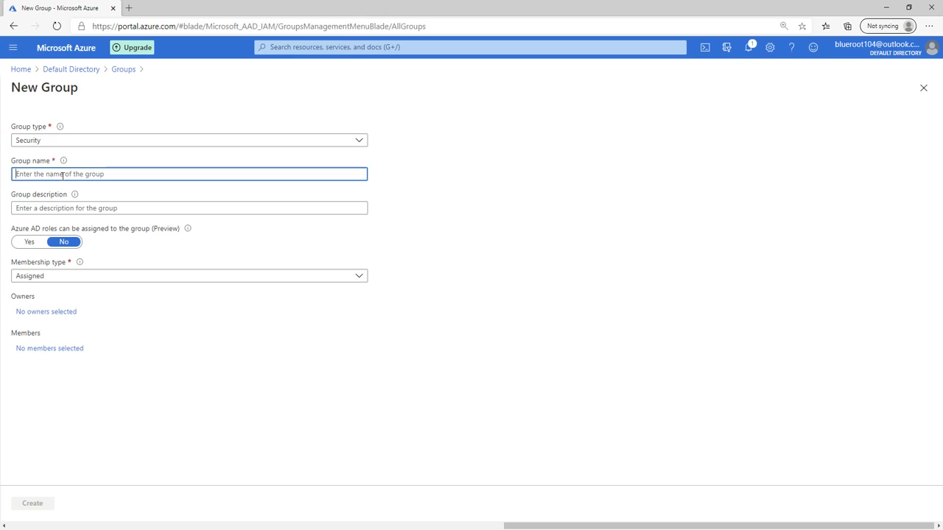
pyautogui.write('It')
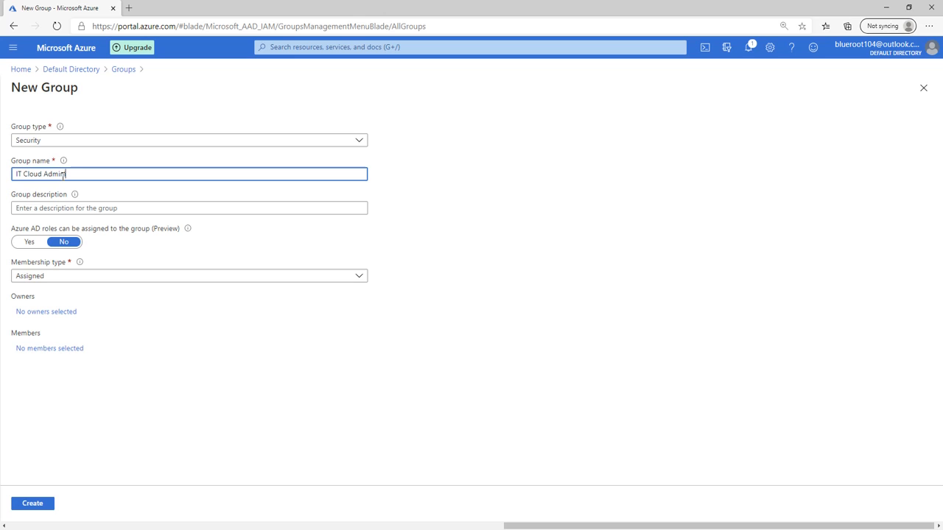
pyautogui.write('istrators')
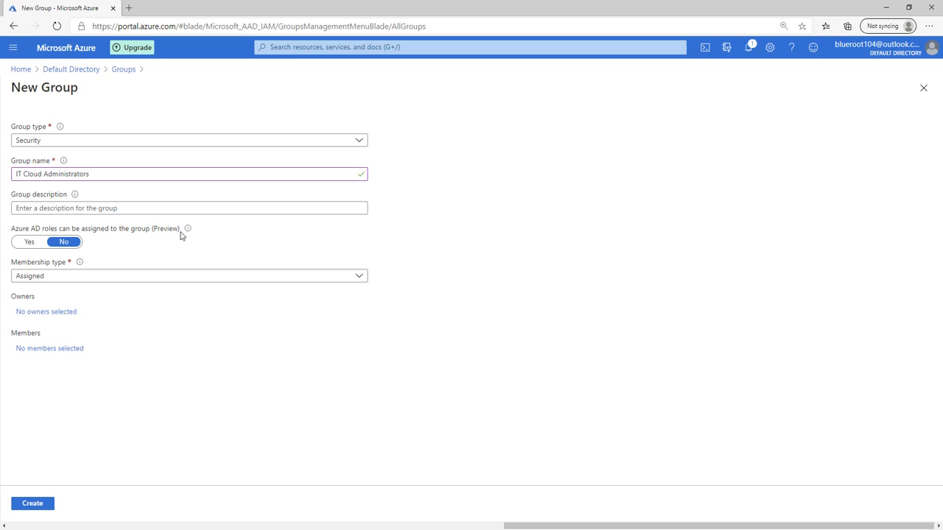
pyautogui.click(148, 209)
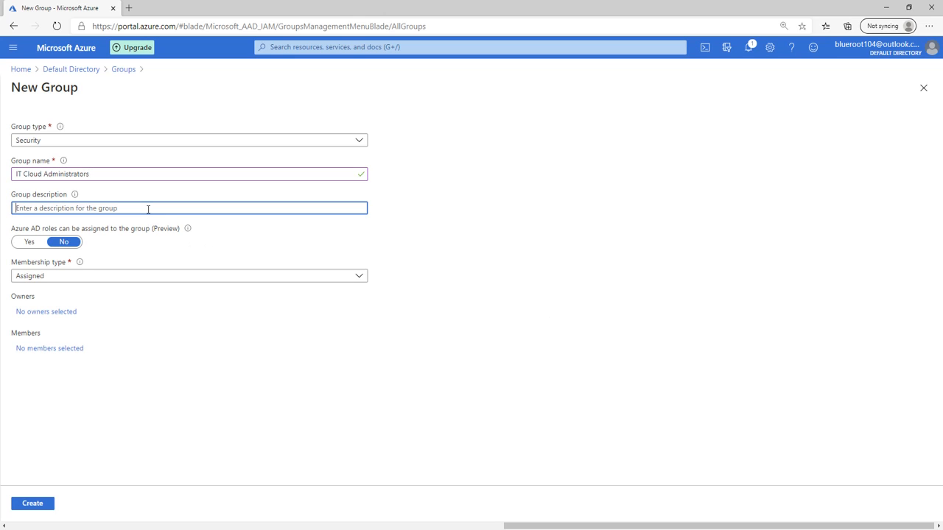
pyautogui.write('IT Cloud Admins')
pyautogui.click(446, 324)
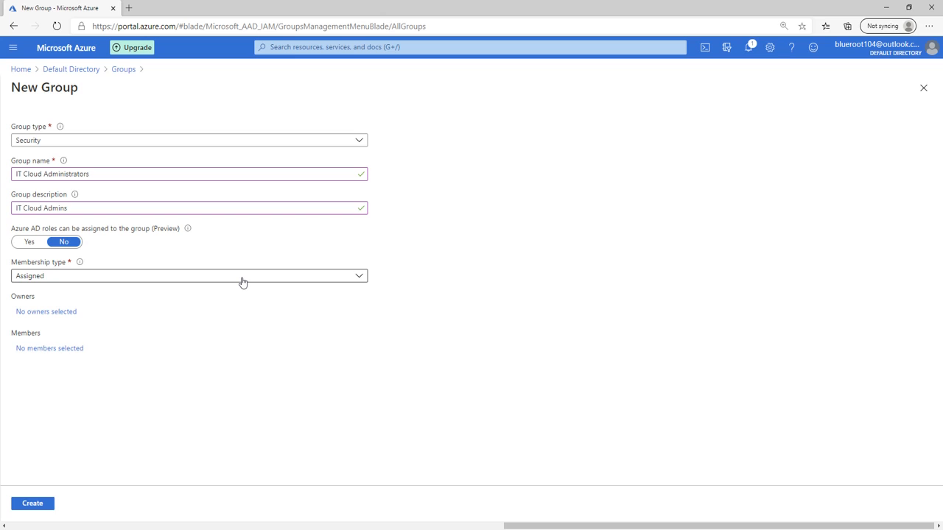
pyautogui.click(184, 276)
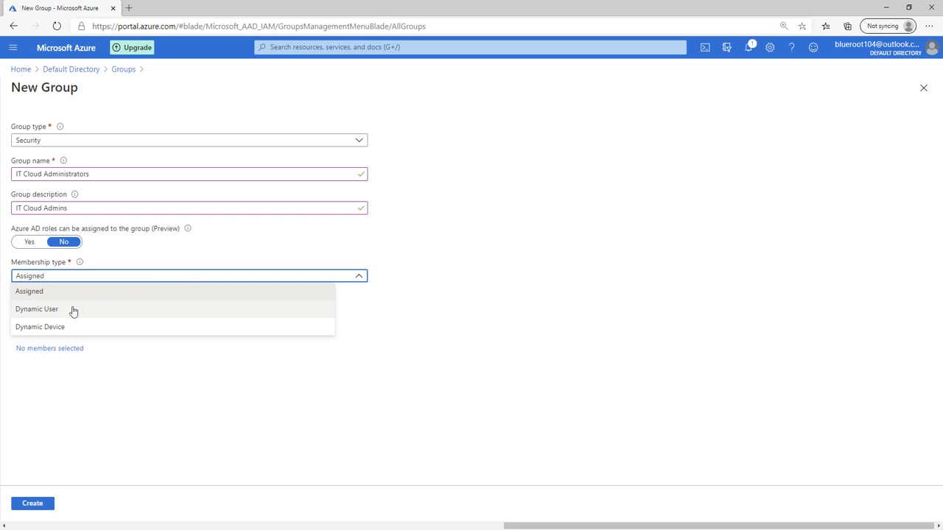
pyautogui.click(67, 311)
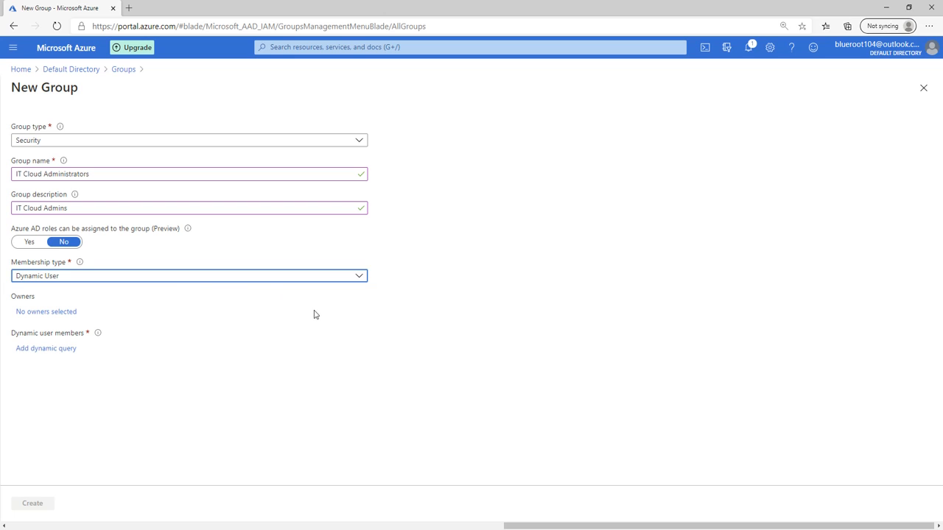
# Add the dynamic rule jobTitle Equals 'Cloud Administrator', save it, and create the group
pyautogui.click(48, 348)
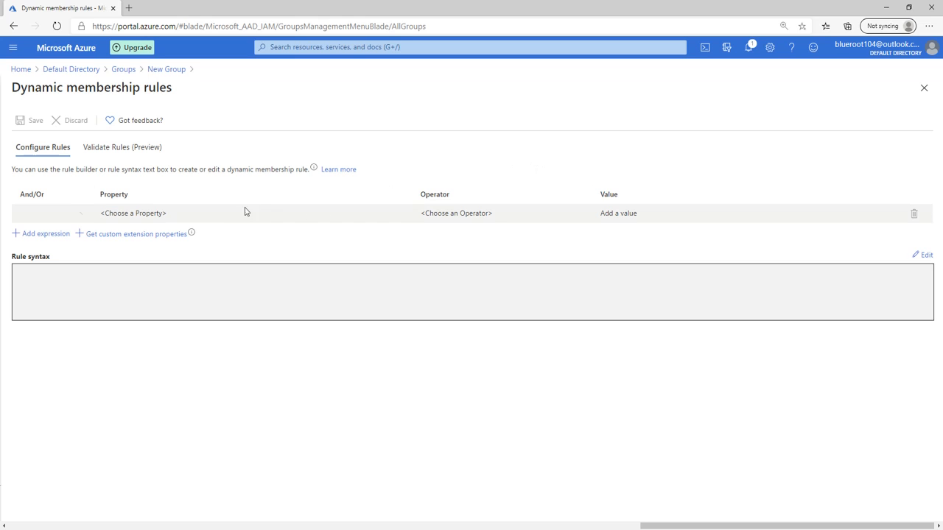
pyautogui.click(183, 215)
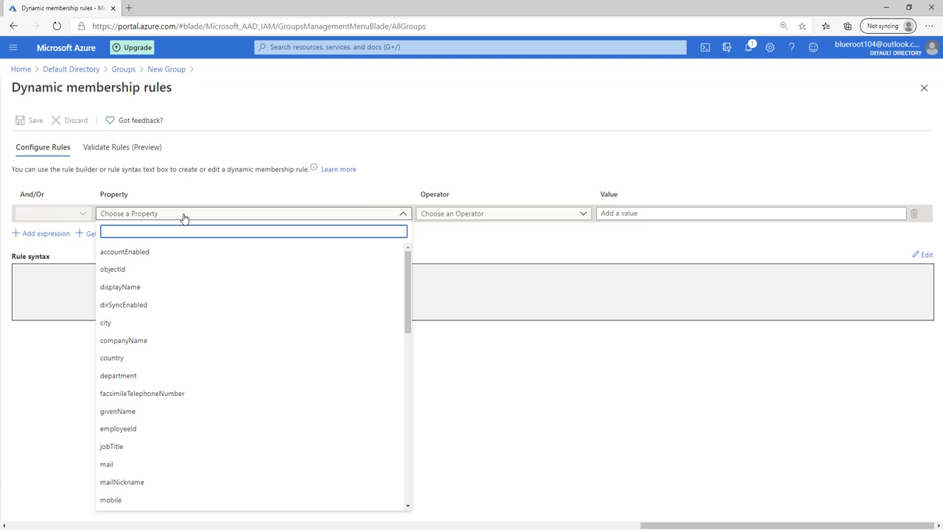
pyautogui.write('jobT')
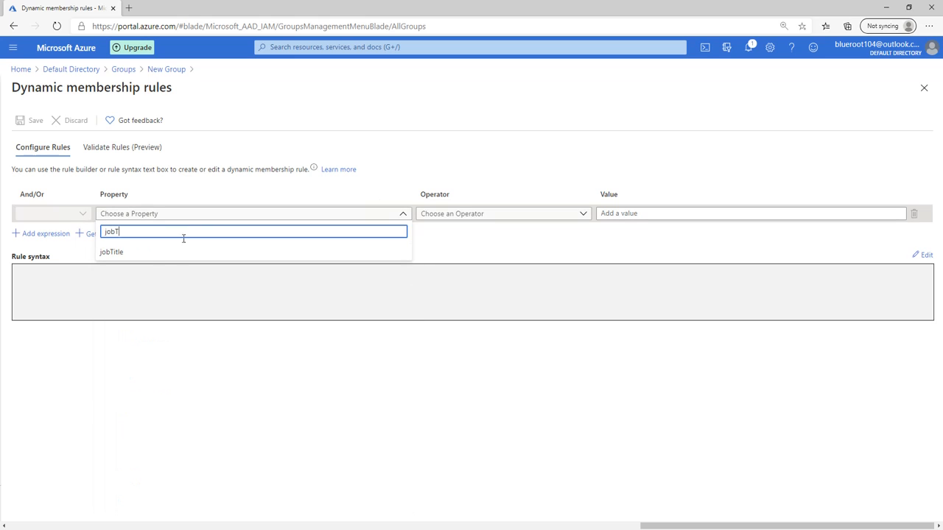
pyautogui.click(149, 252)
pyautogui.click(462, 220)
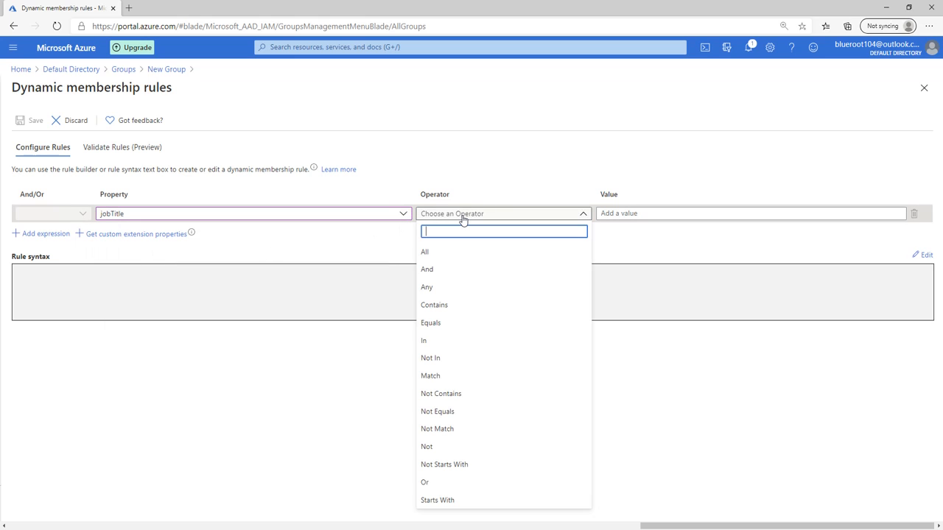
pyautogui.write('equa')
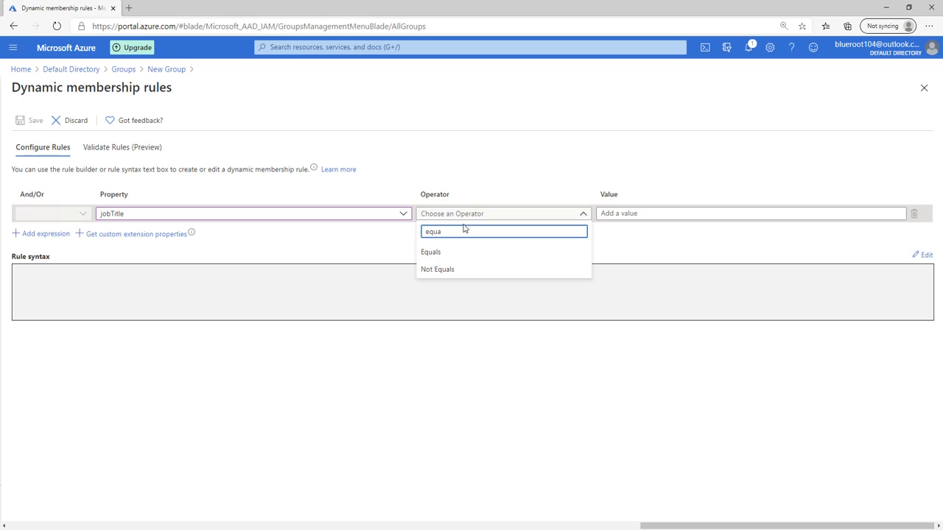
pyautogui.click(458, 252)
pyautogui.click(636, 214)
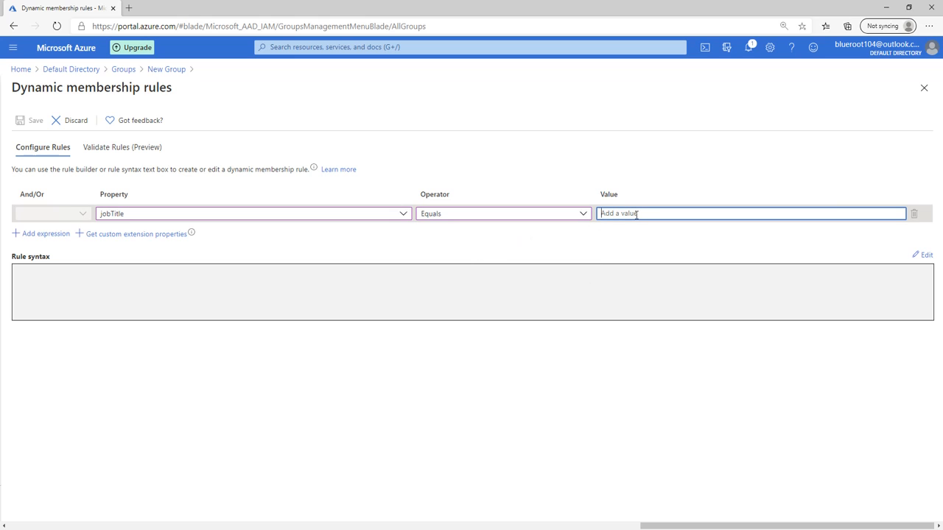
pyautogui.write('Cloud Administrator')
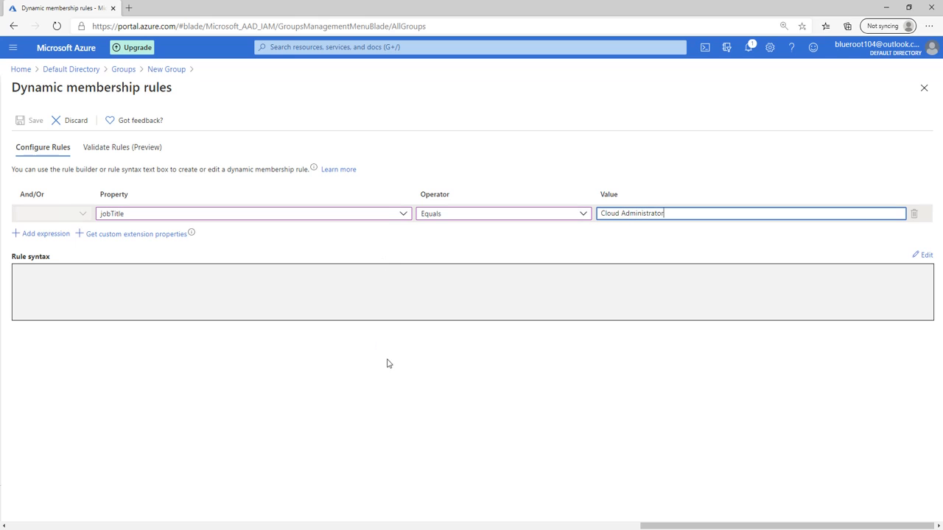
pyautogui.click(274, 300)
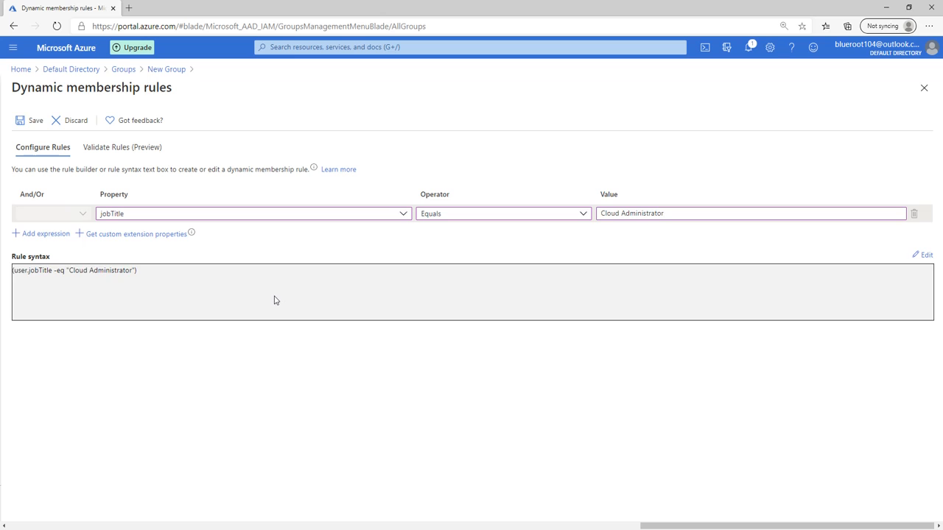
pyautogui.click(32, 121)
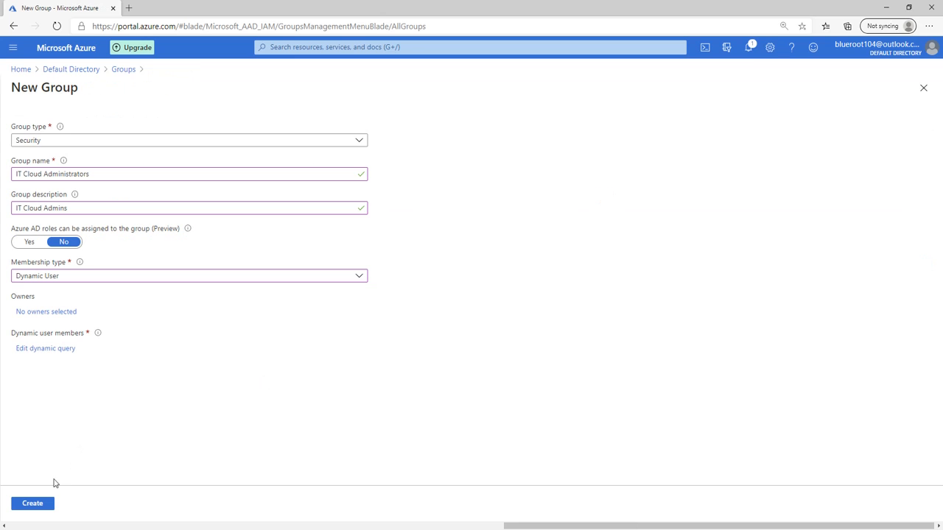
pyautogui.click(40, 505)
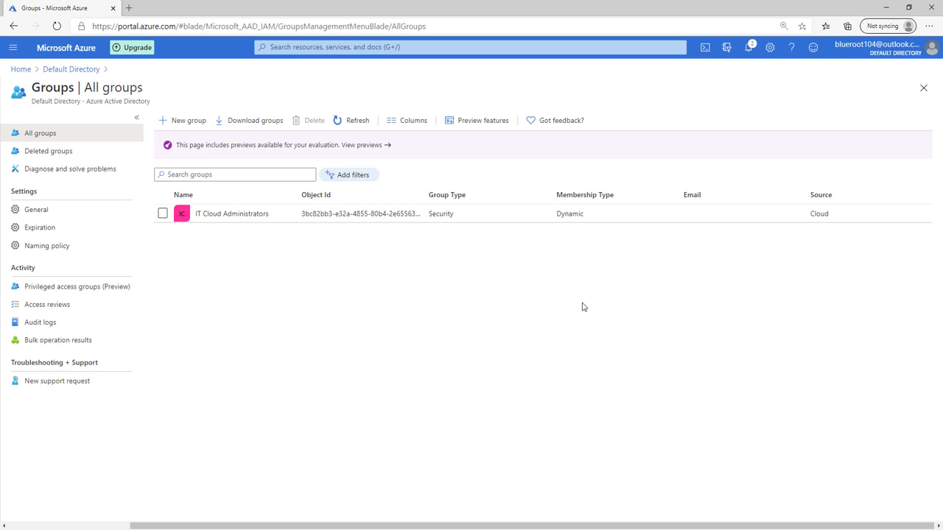
# Start a new group 'IT System Administrators', description 'IT System Admins', with Dynamic User membership
pyautogui.click(187, 120)
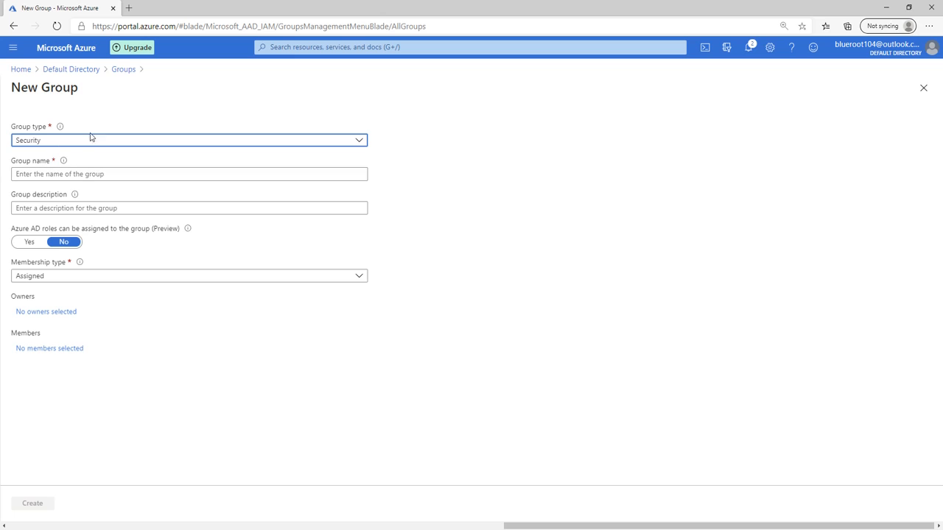
pyautogui.click(43, 176)
pyautogui.write('IT')
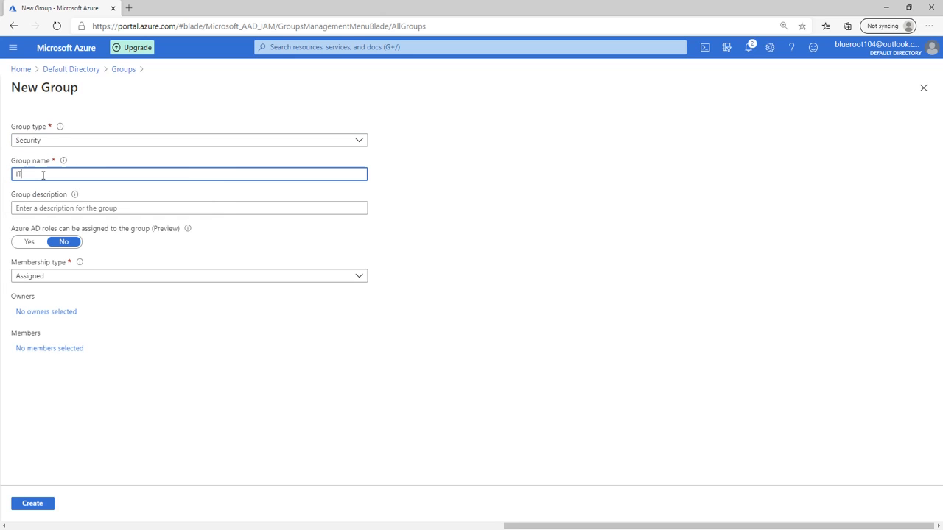
pyautogui.write(' System Administrators')
pyautogui.click(95, 245)
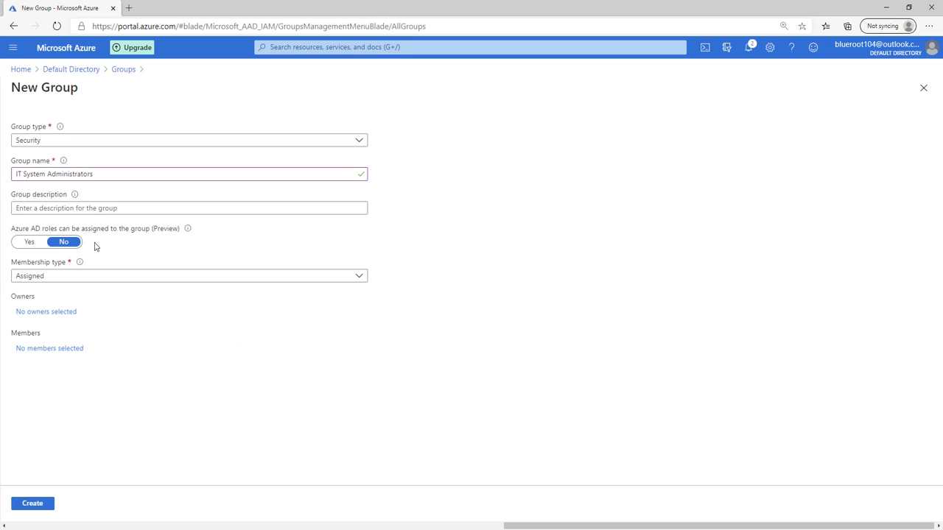
pyautogui.click(76, 209)
pyautogui.write('It')
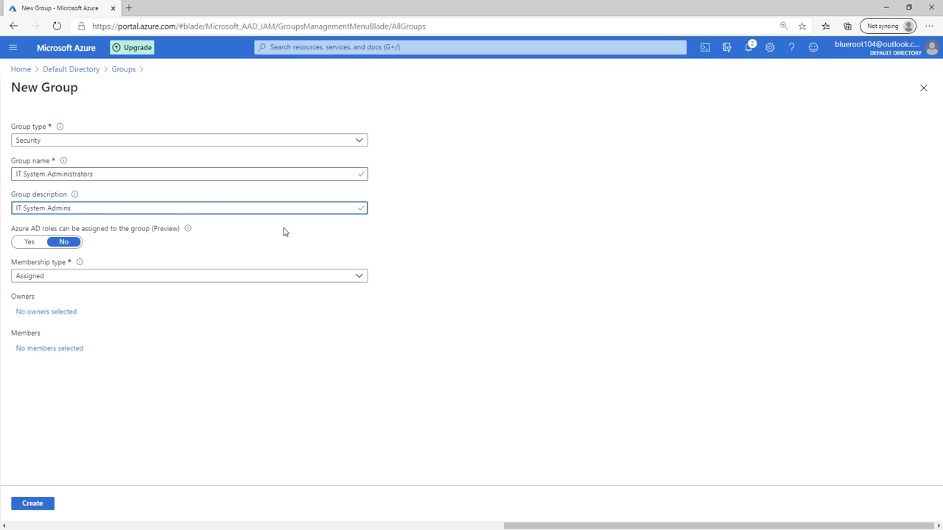
pyautogui.moveTo(252, 296); pyautogui.dragTo(236, 323)
pyautogui.click(82, 280)
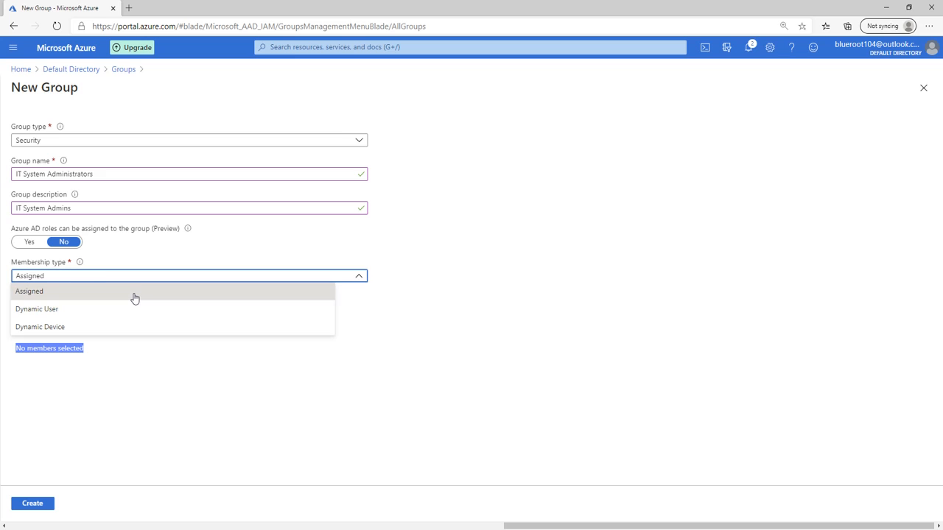
pyautogui.click(66, 311)
# Set the membership rule jobTitle Equals 'System Administrator', save it, and create the group
pyautogui.click(48, 349)
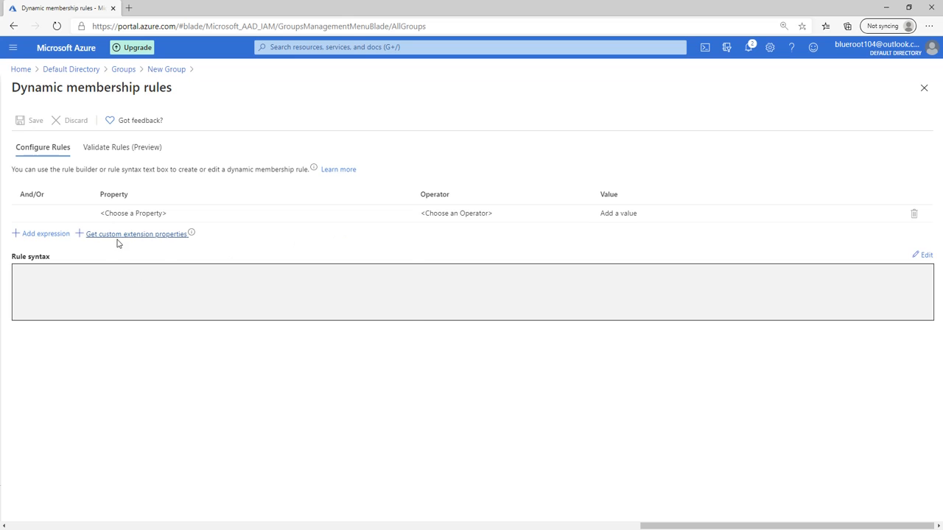
pyautogui.click(133, 213)
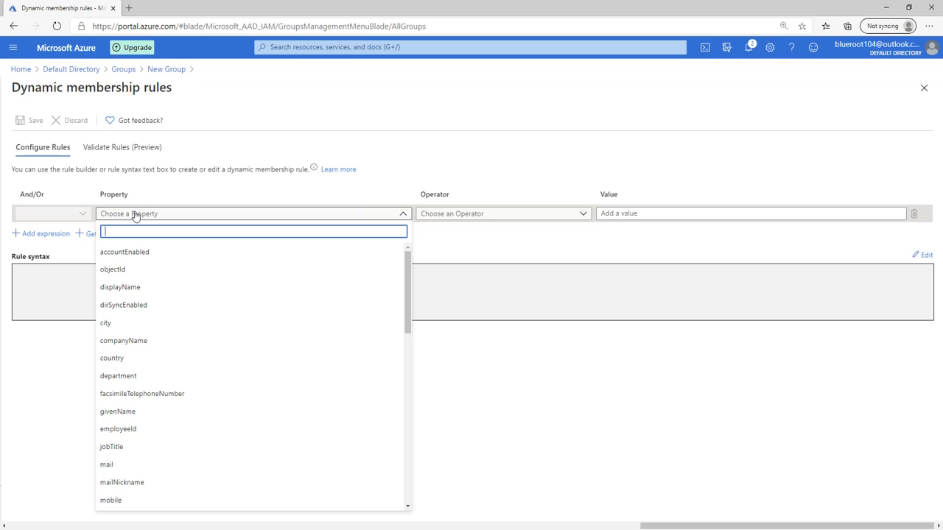
pyautogui.write('jobT')
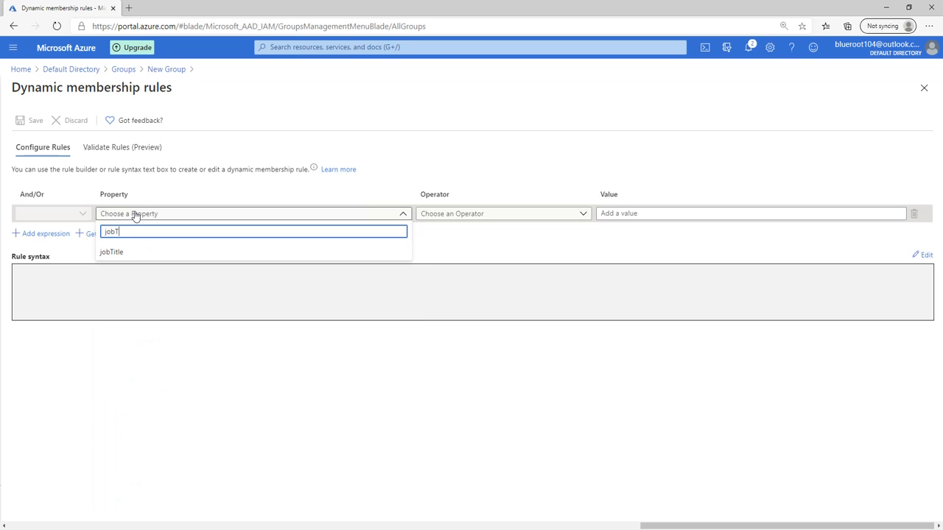
pyautogui.click(111, 253)
pyautogui.click(504, 213)
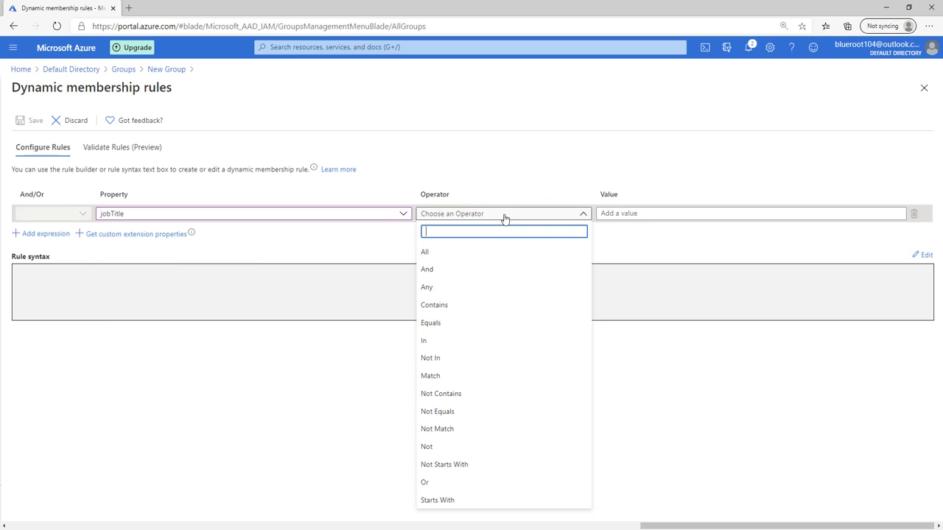
pyautogui.click(447, 323)
pyautogui.click(683, 216)
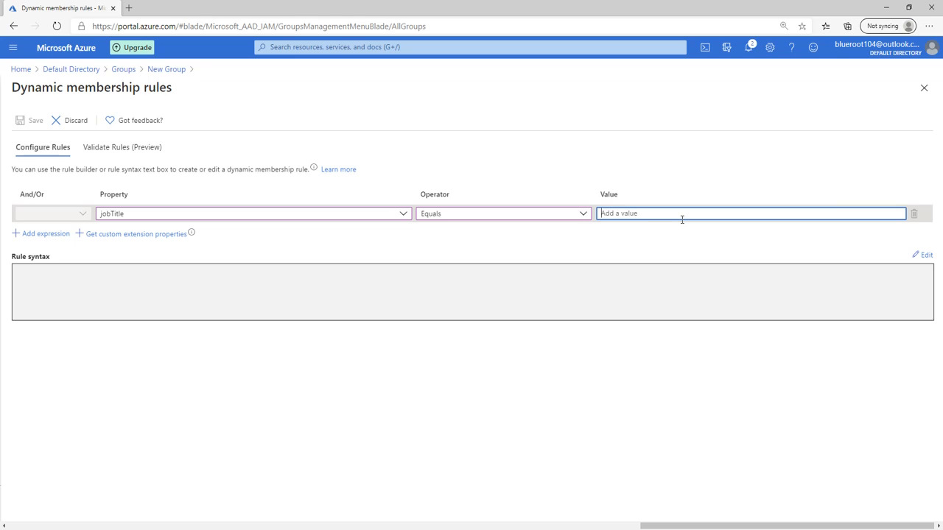
pyautogui.write('System Administrator')
pyautogui.click(682, 378)
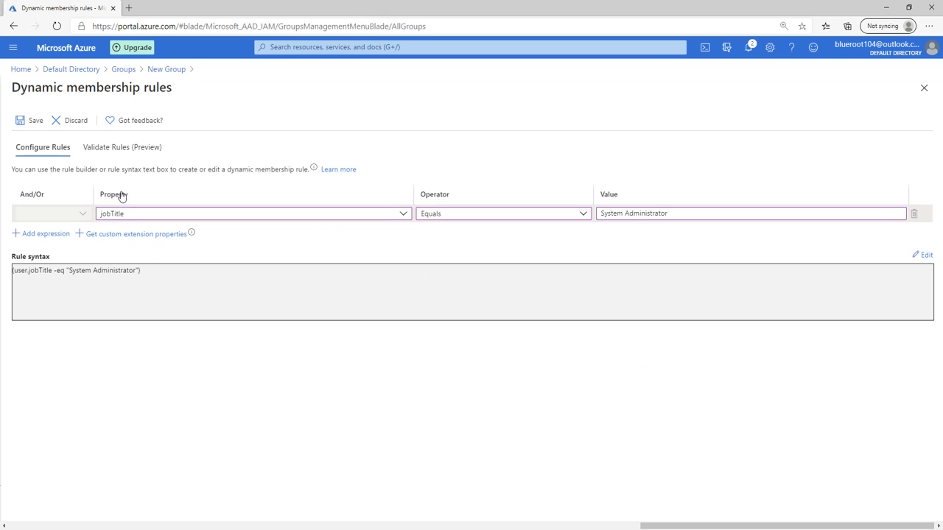
pyautogui.click(21, 120)
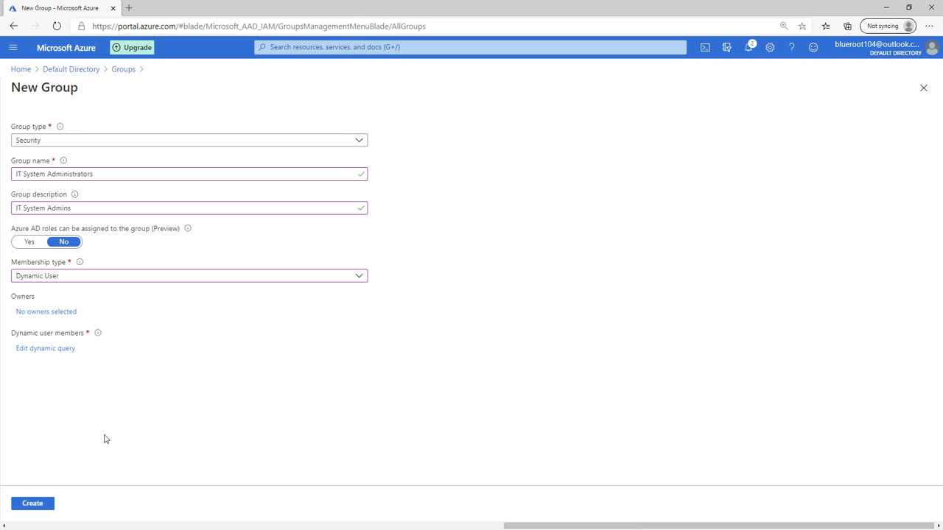
pyautogui.click(29, 503)
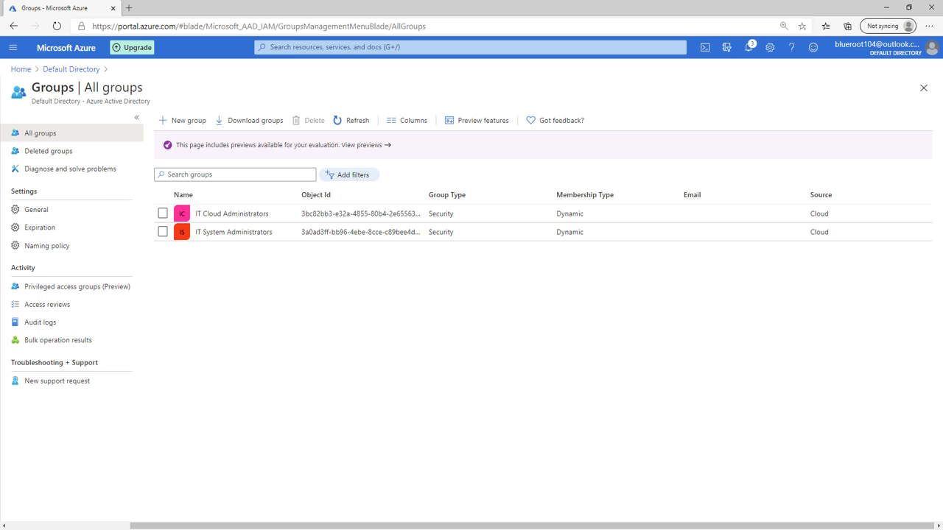
# Start a new group 'IT Lab Administrators', description 'IT Lab Admins', with Assigned membership
pyautogui.click(182, 121)
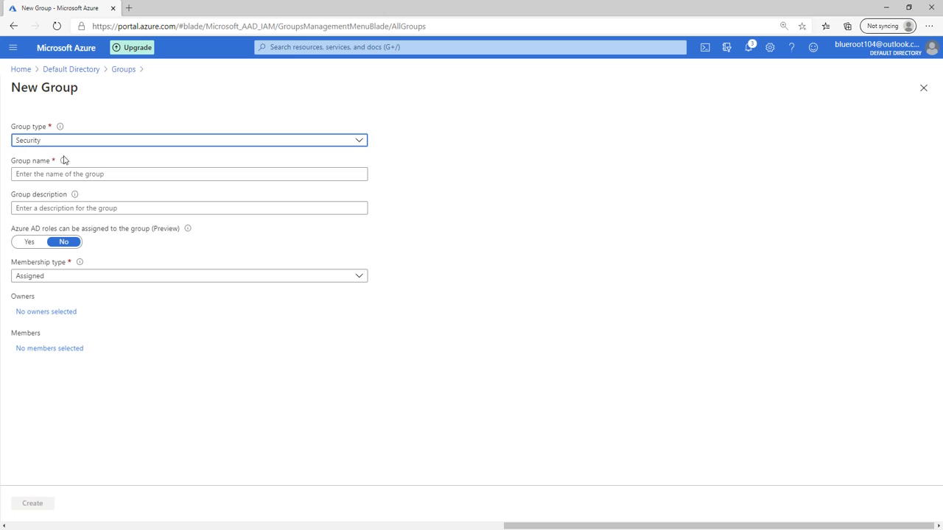
pyautogui.click(111, 174)
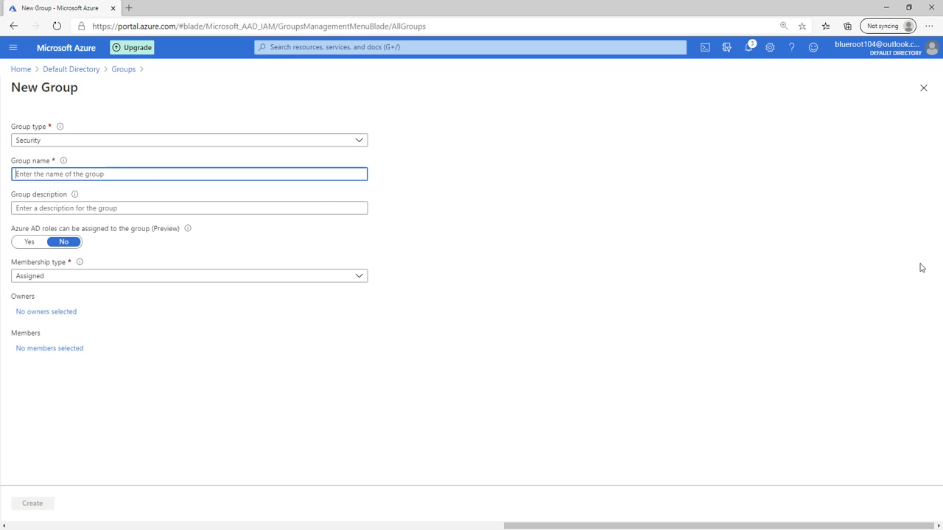
pyautogui.write('IT L')
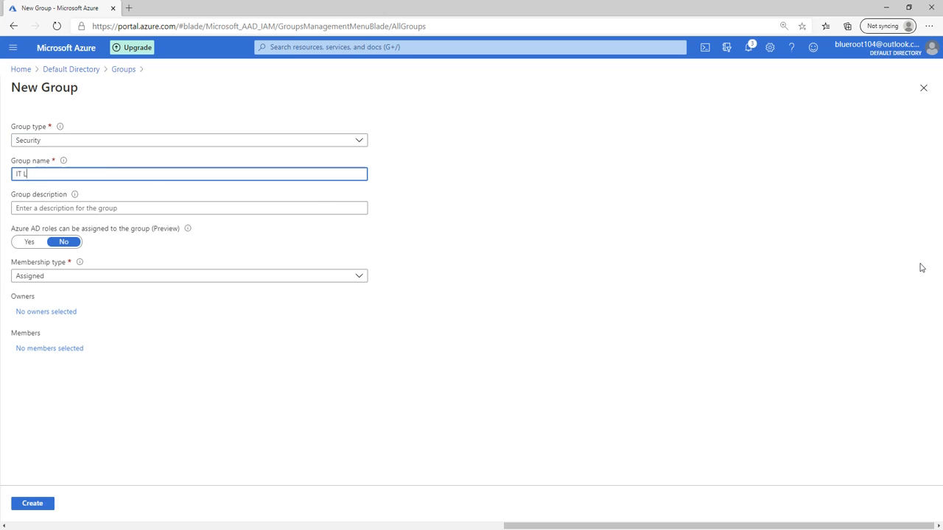
pyautogui.write('ab Administrators')
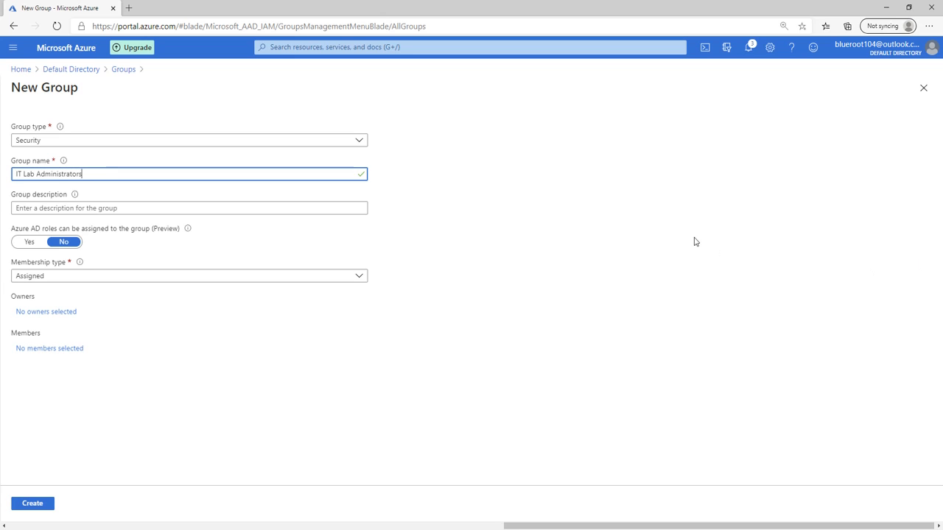
pyautogui.click(209, 207)
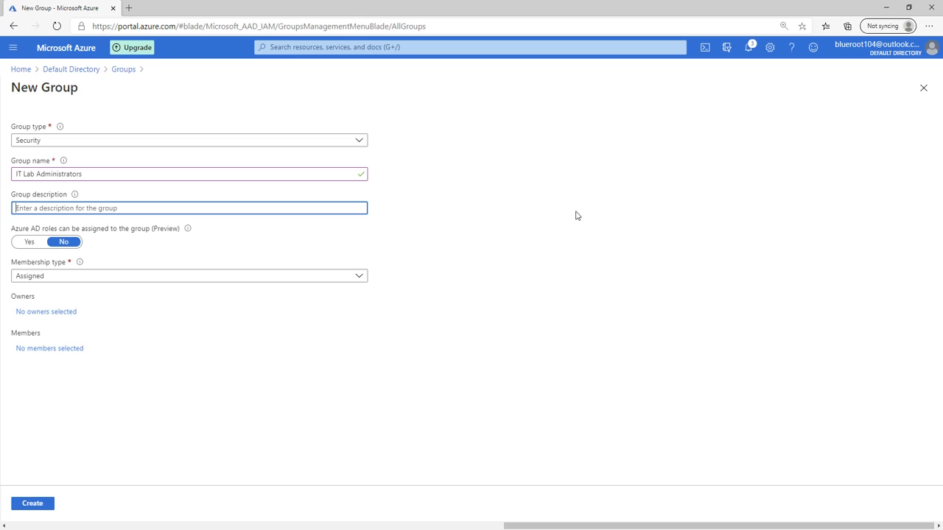
pyautogui.write('It LABA')
pyautogui.press('BackSpace')
pyautogui.press('BackSpace')
pyautogui.write('b Admins')
pyautogui.click(59, 279)
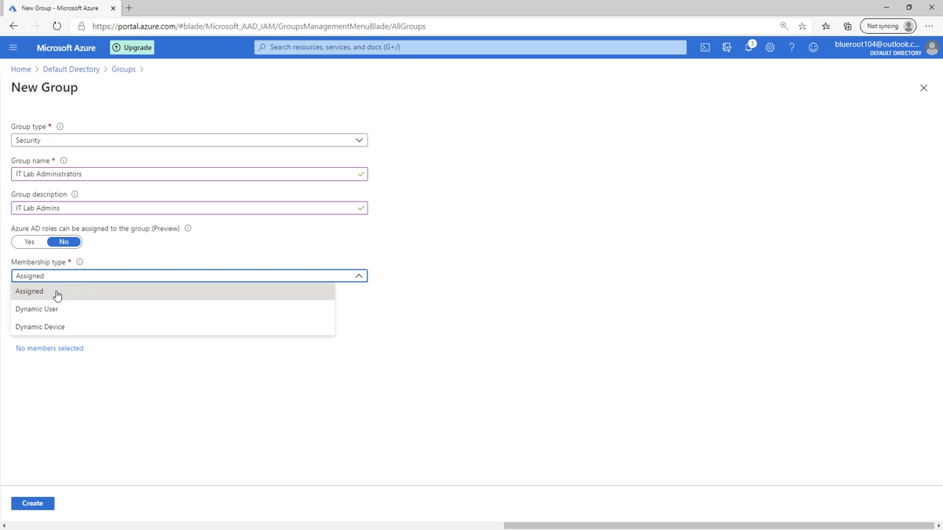
pyautogui.click(57, 294)
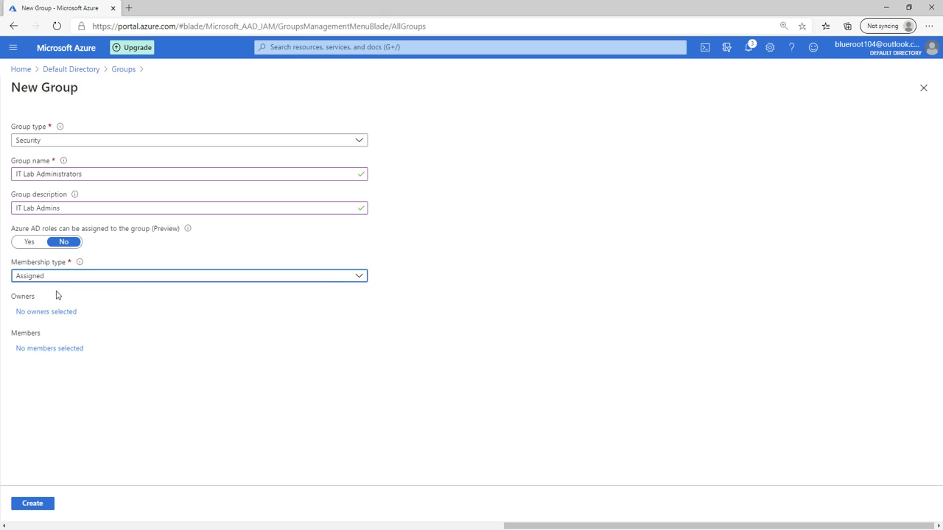
# Add IT Cloud Administrators and IT System Administrators as members and create the group
pyautogui.click(47, 355)
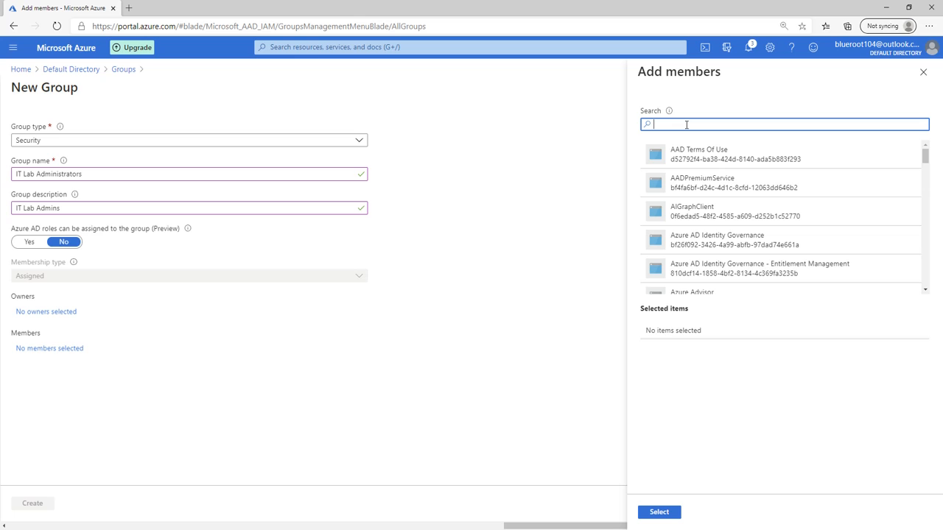
pyautogui.write('IT Cloud')
pyautogui.click(720, 162)
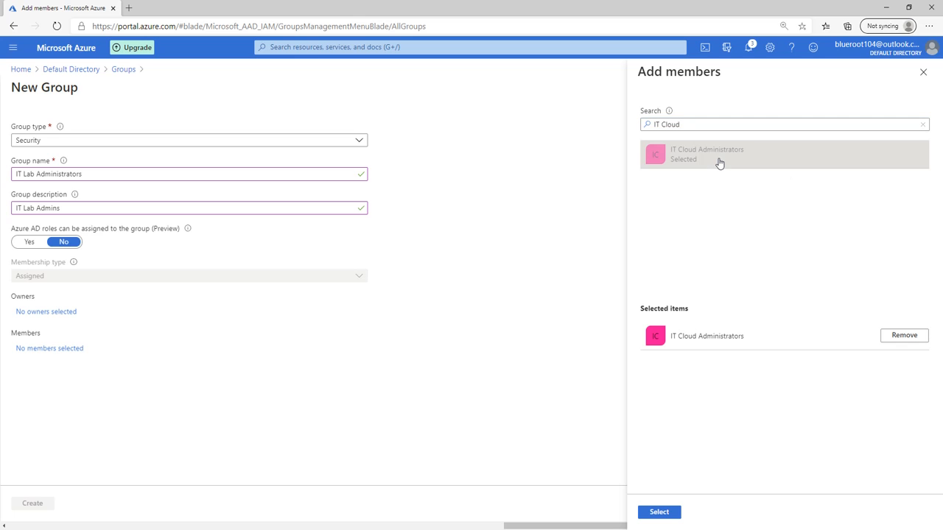
pyautogui.tripleClick(692, 124)
pyautogui.write('IT Sys')
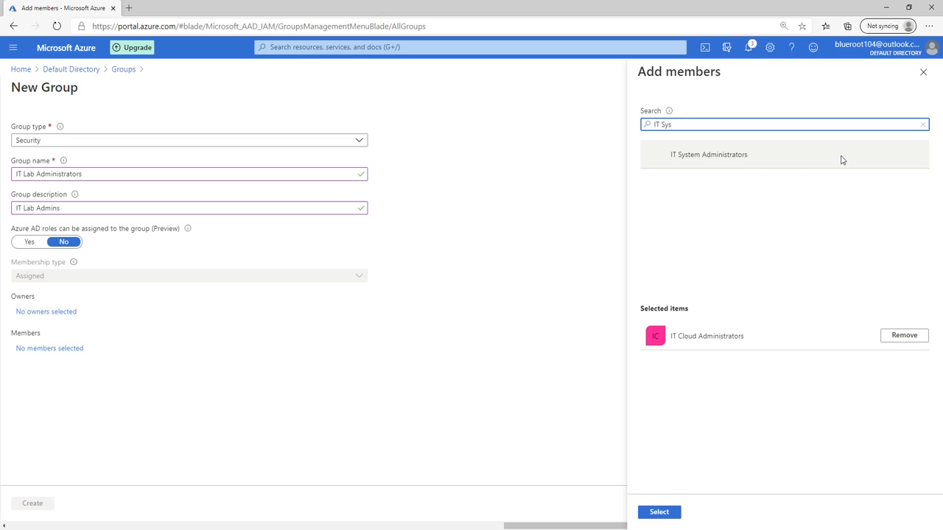
pyautogui.click(737, 160)
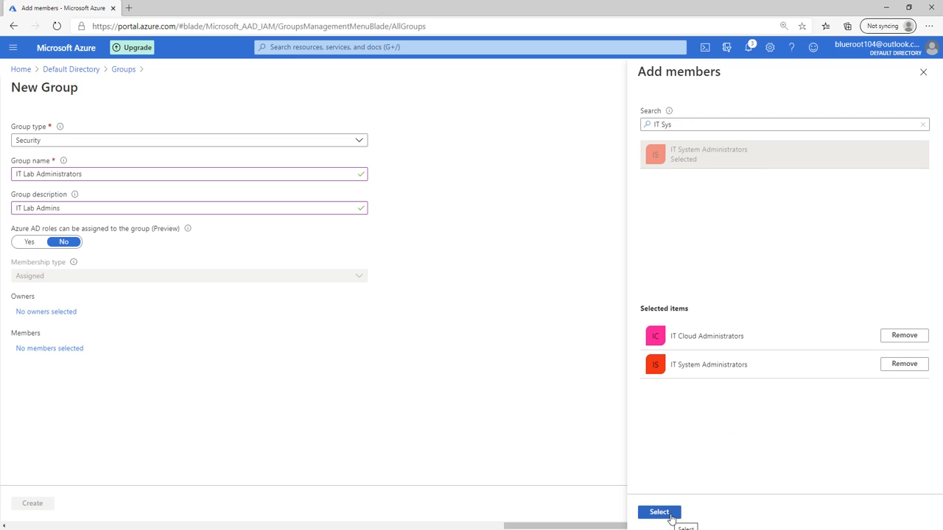
pyautogui.click(666, 513)
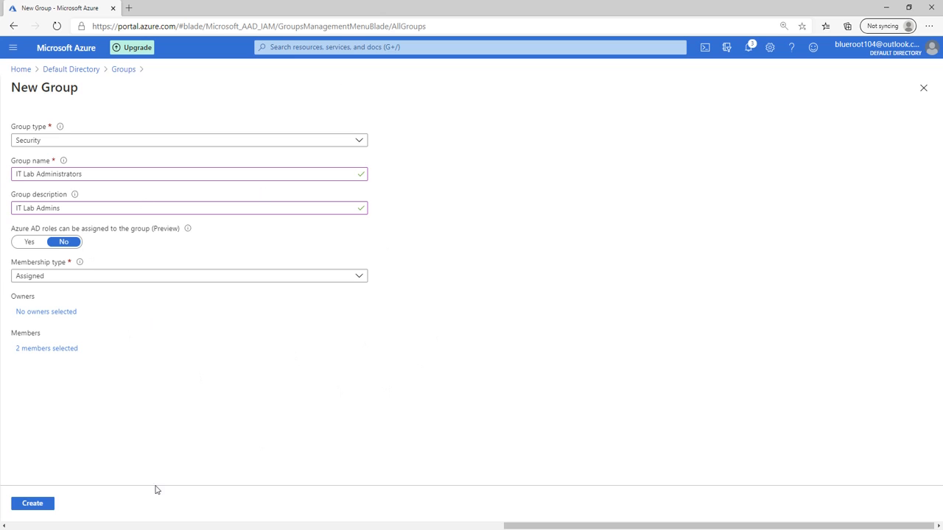
pyautogui.click(43, 506)
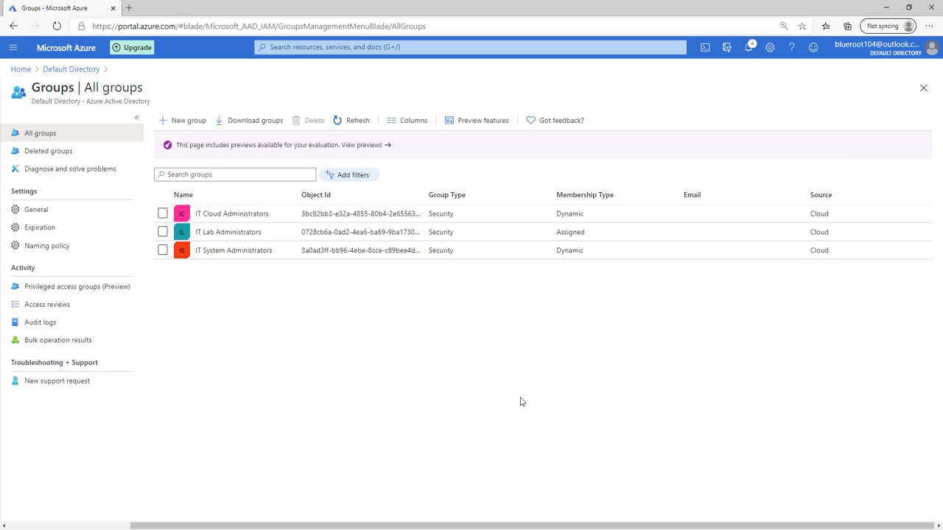
# Review the direct members of the IT Cloud, IT System and IT Lab Administrators groups
pyautogui.click(246, 214)
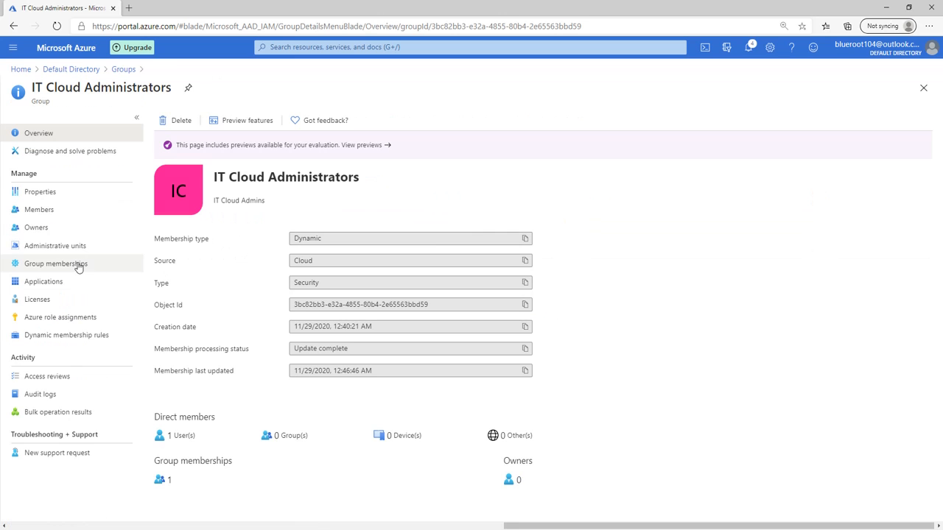
pyautogui.click(53, 215)
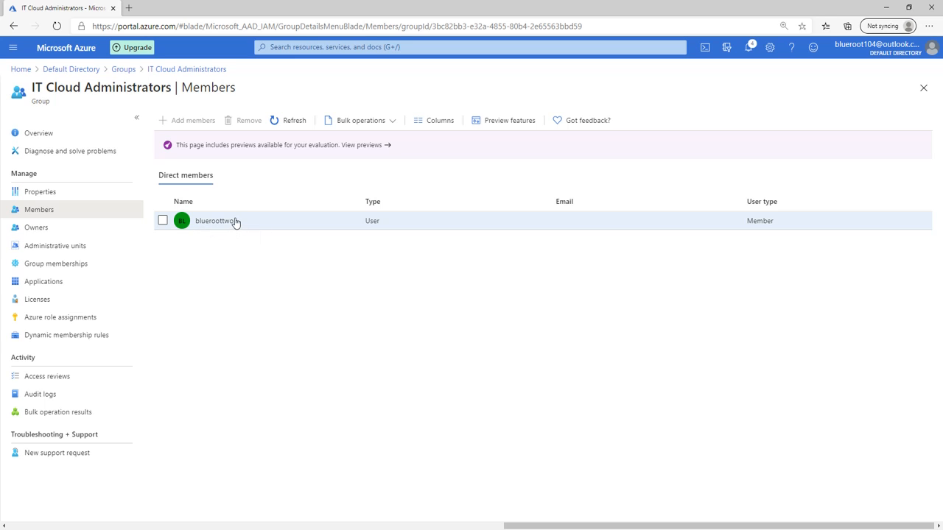
pyautogui.click(122, 71)
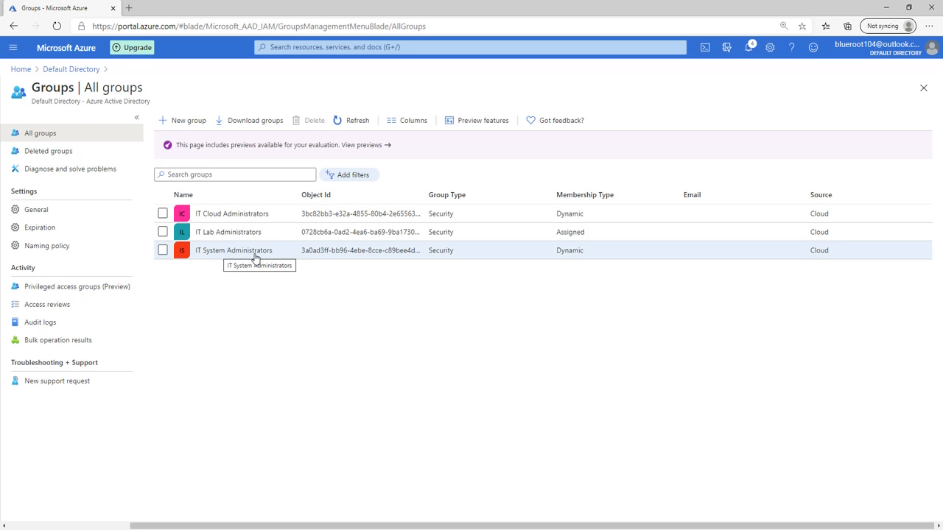
pyautogui.click(255, 251)
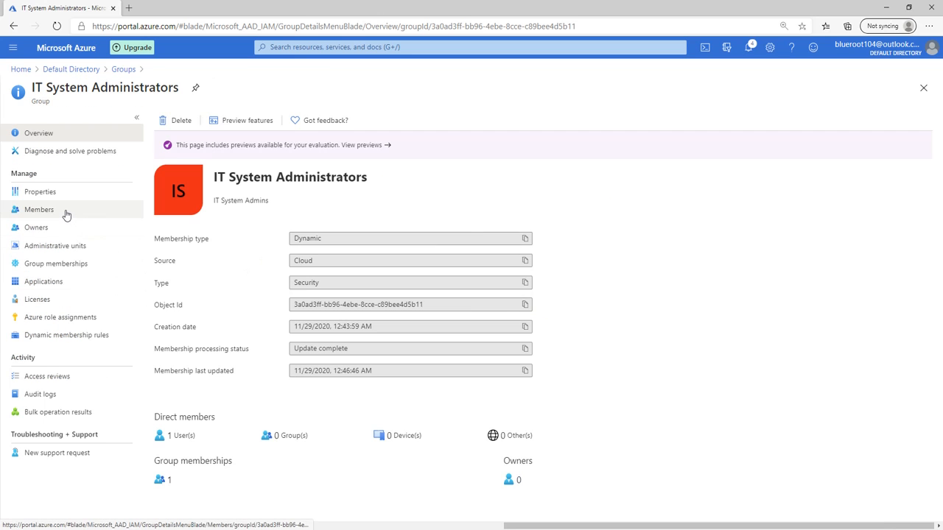
pyautogui.click(66, 214)
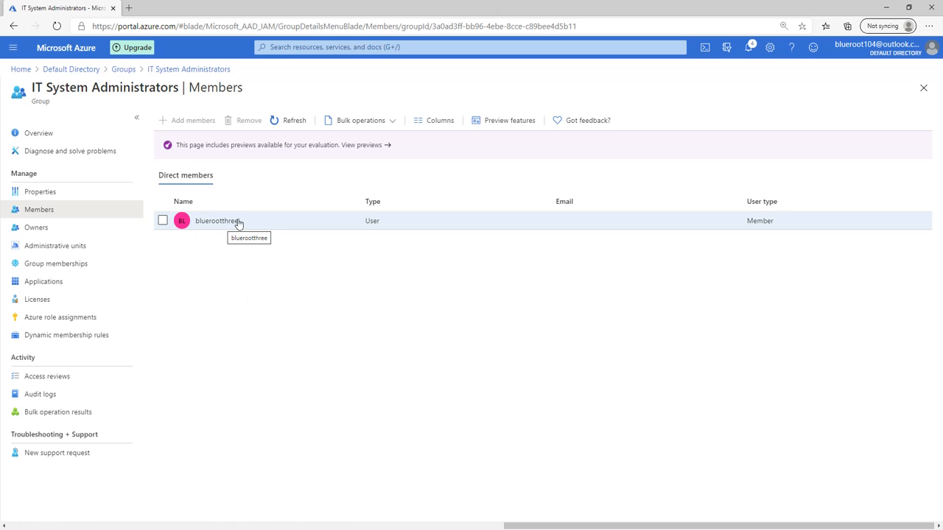
pyautogui.click(123, 69)
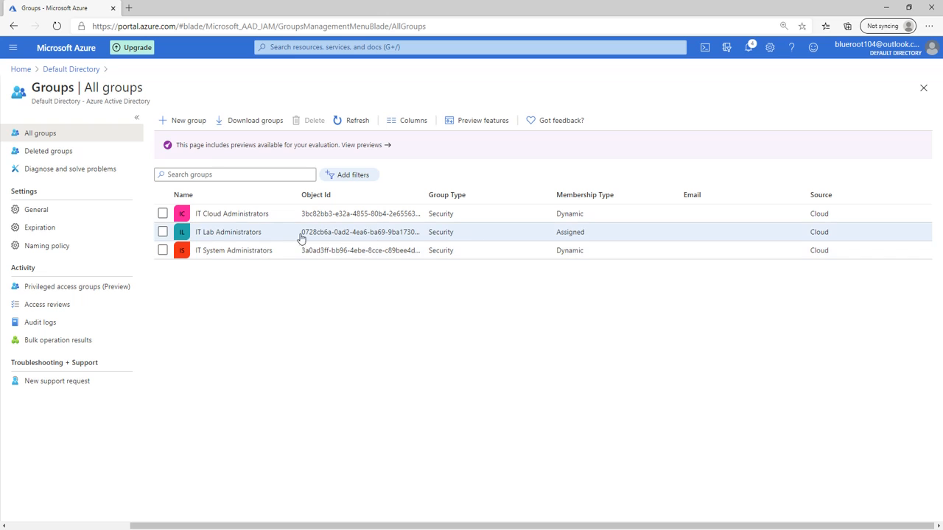
pyautogui.click(221, 236)
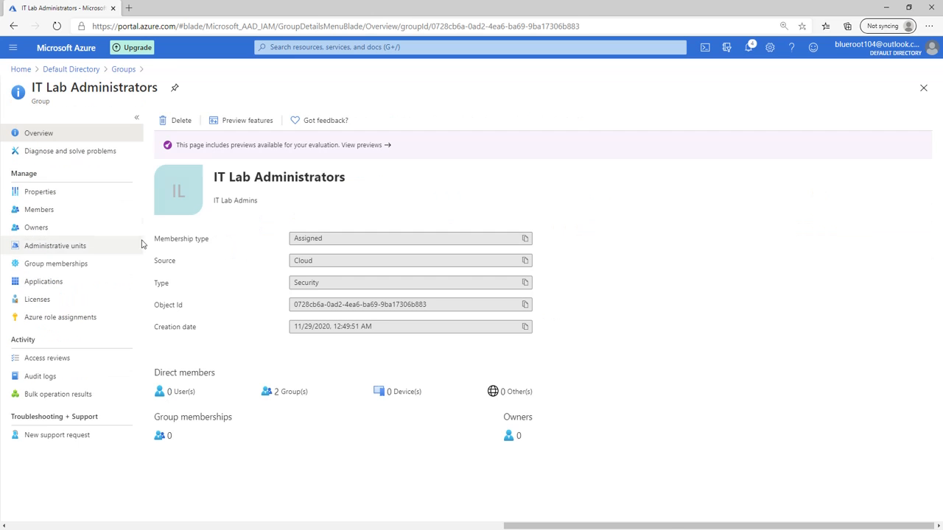
pyautogui.click(70, 214)
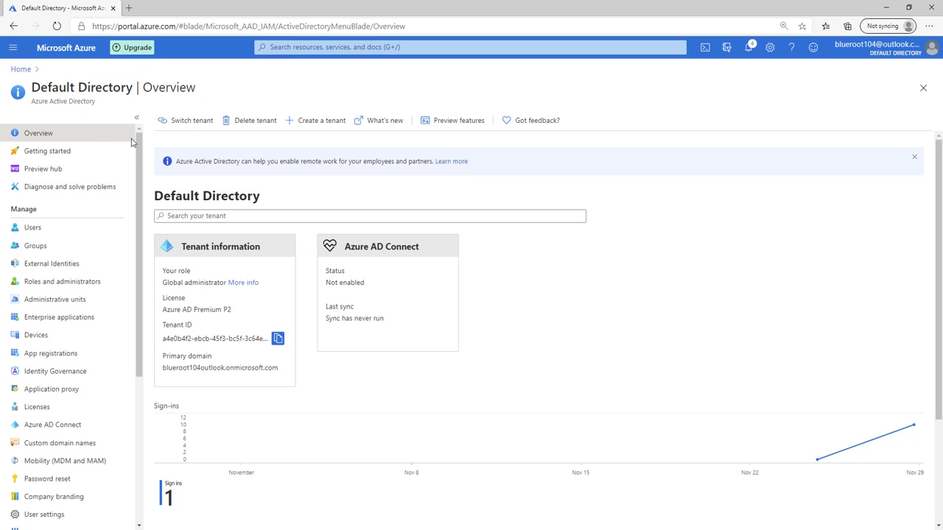
# Begin a new tenant named 'Blue Root Lab' with initial domain name bluerootlab
pyautogui.click(321, 122)
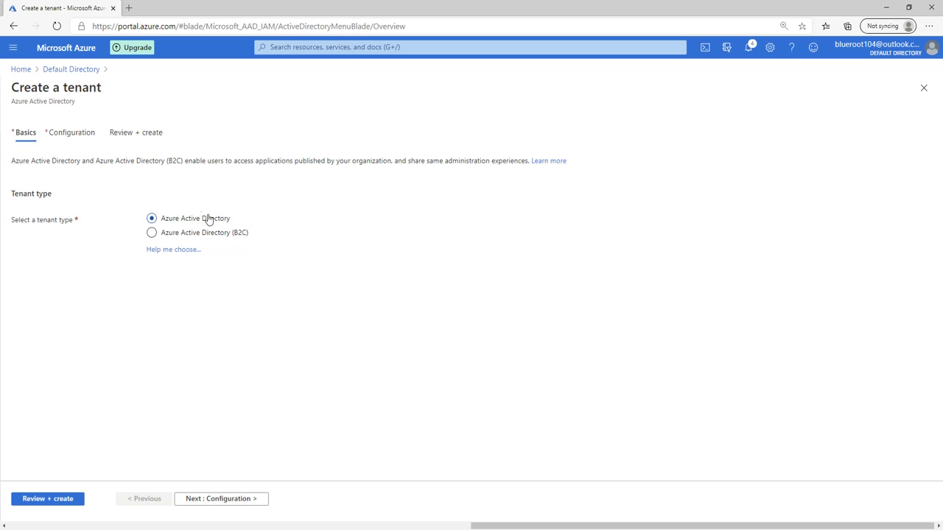
pyautogui.click(79, 139)
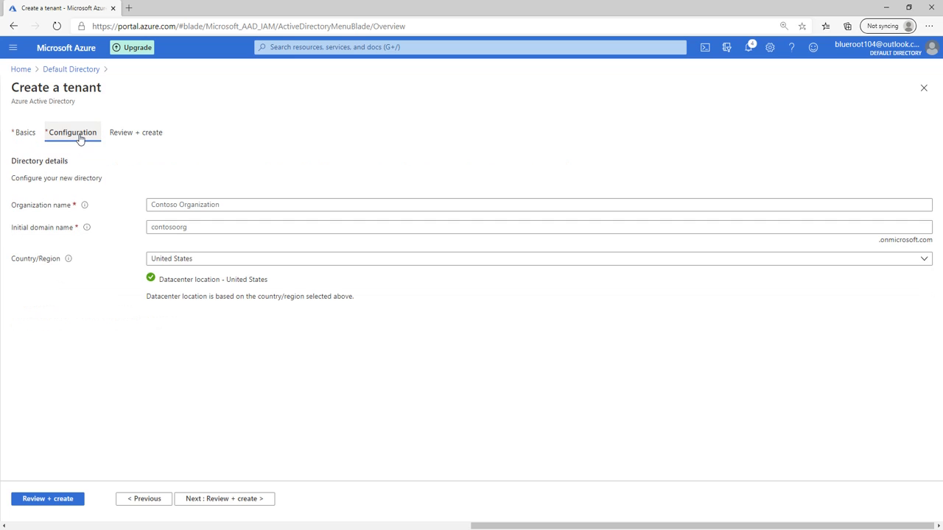
pyautogui.click(233, 204)
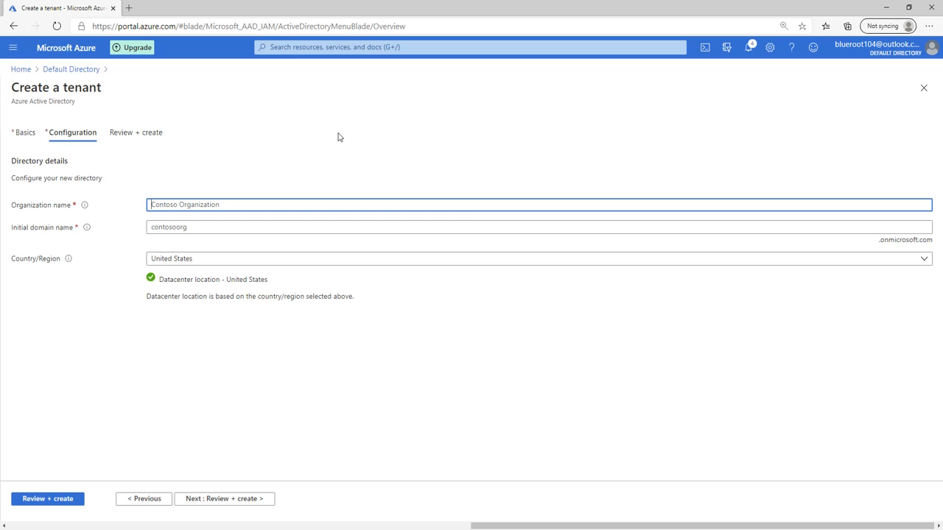
pyautogui.write('Blue Root Lab')
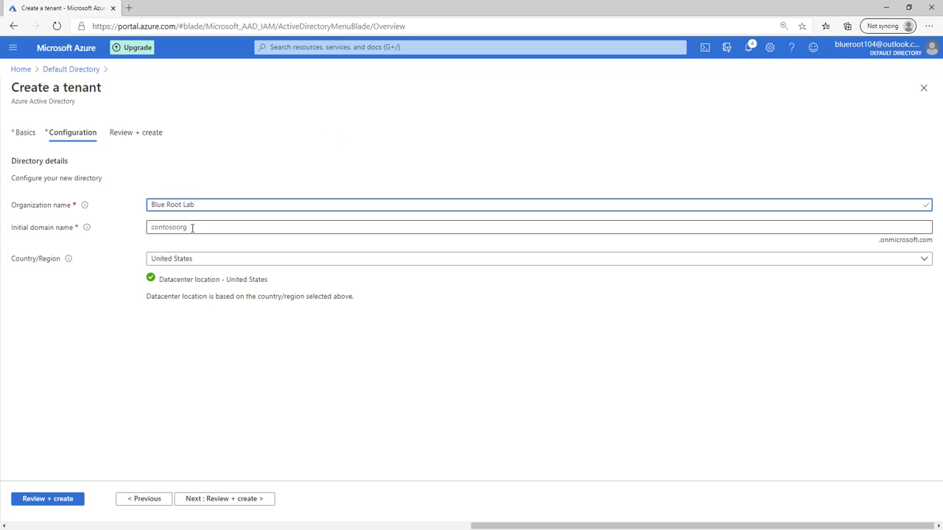
pyautogui.click(192, 228)
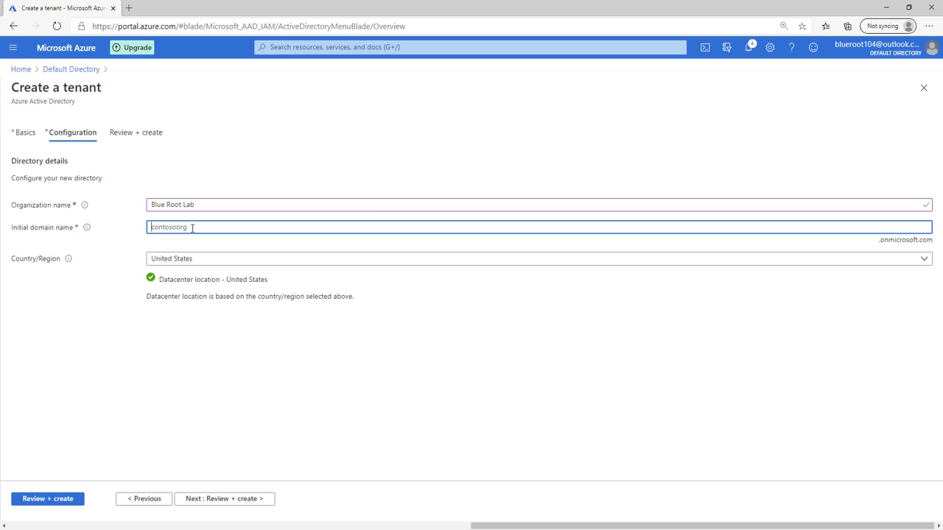
pyautogui.write('bluerootlab')
pyautogui.click(450, 355)
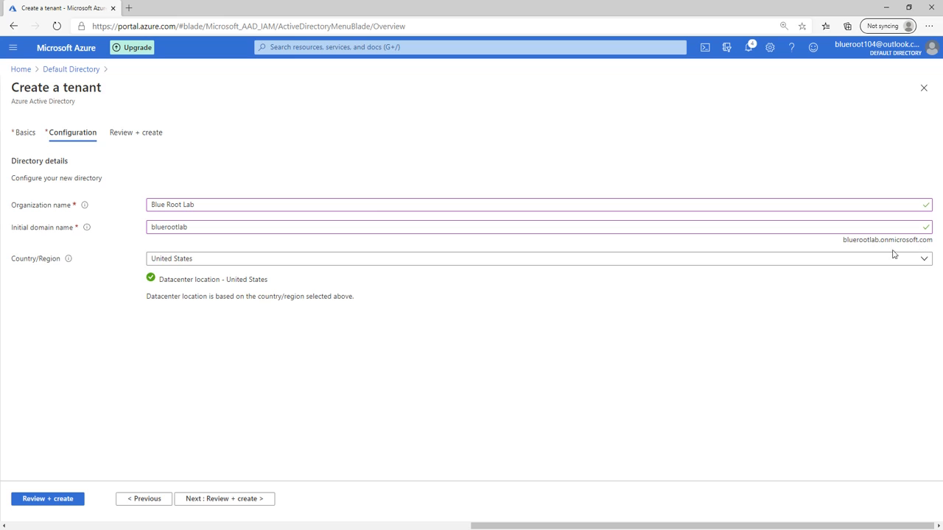
# Set the tenant's country to Canada, review the settings, and create the tenant
pyautogui.click(178, 265)
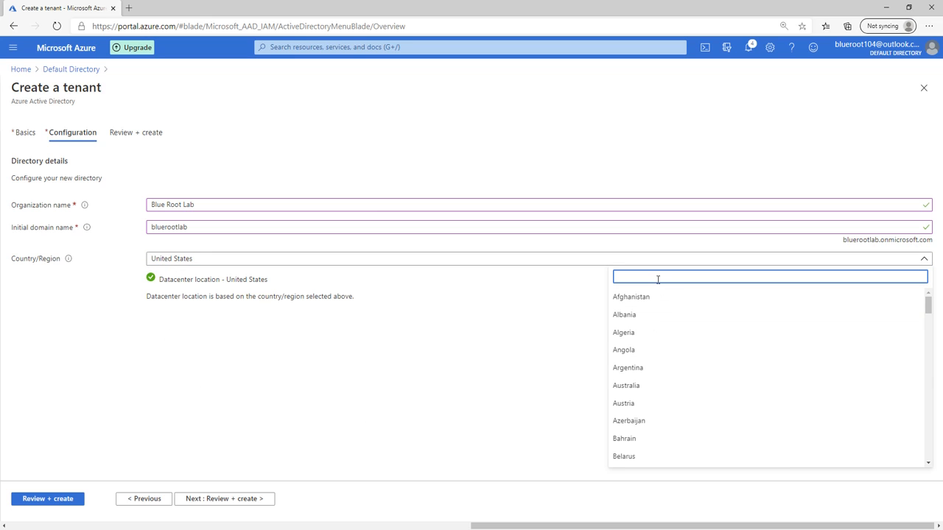
pyautogui.write('canada')
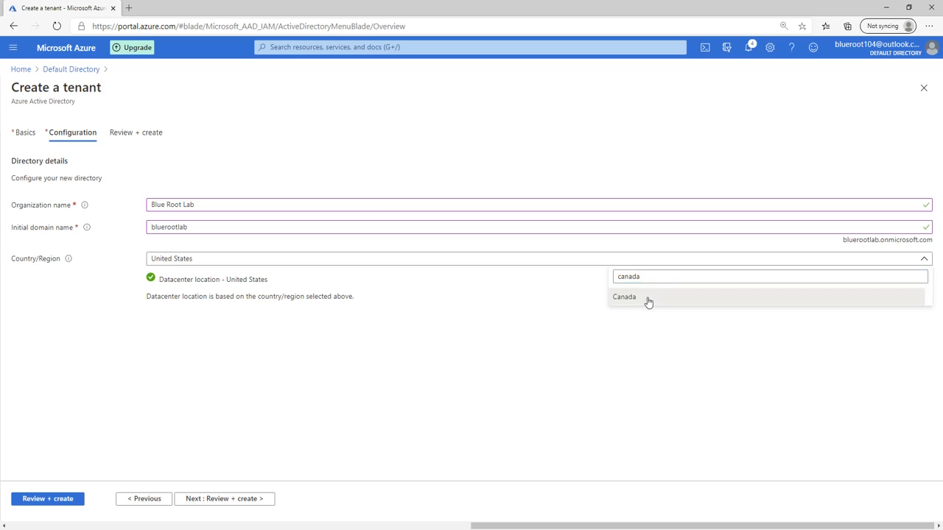
pyautogui.click(647, 299)
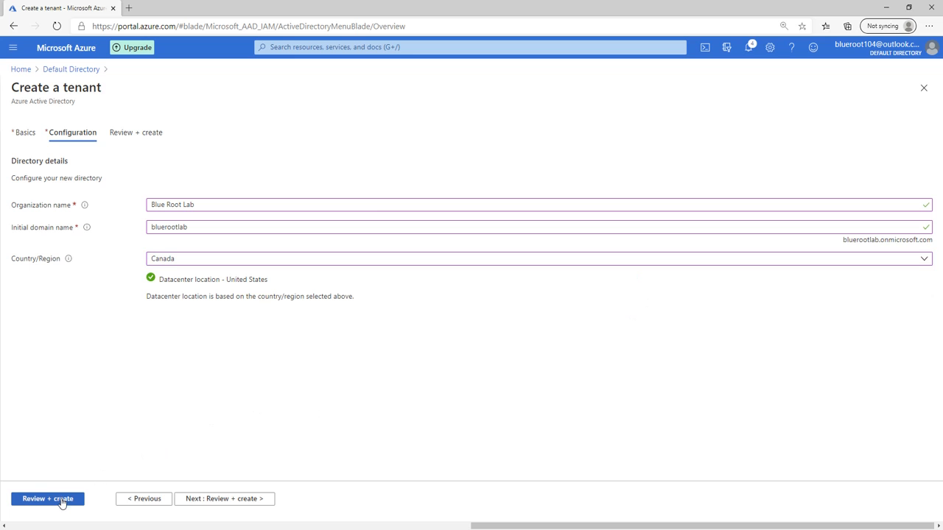
pyautogui.click(64, 501)
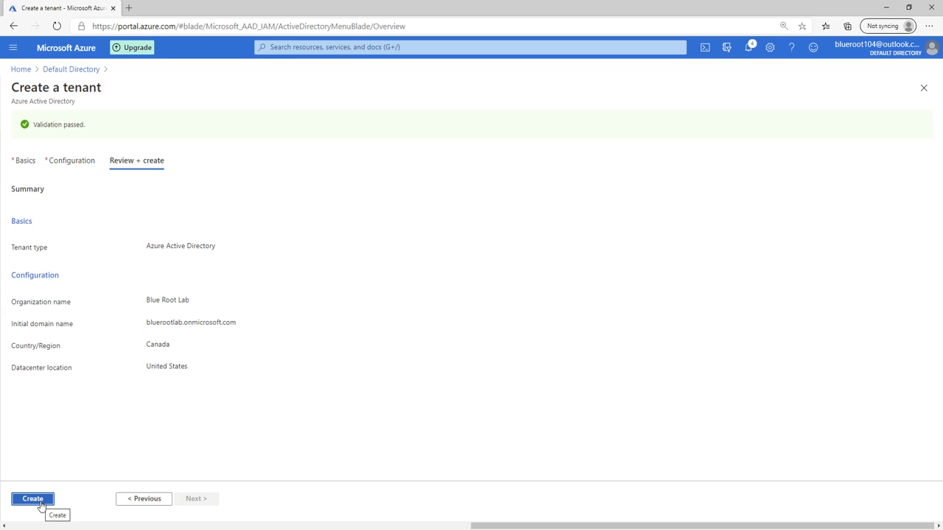
pyautogui.click(33, 500)
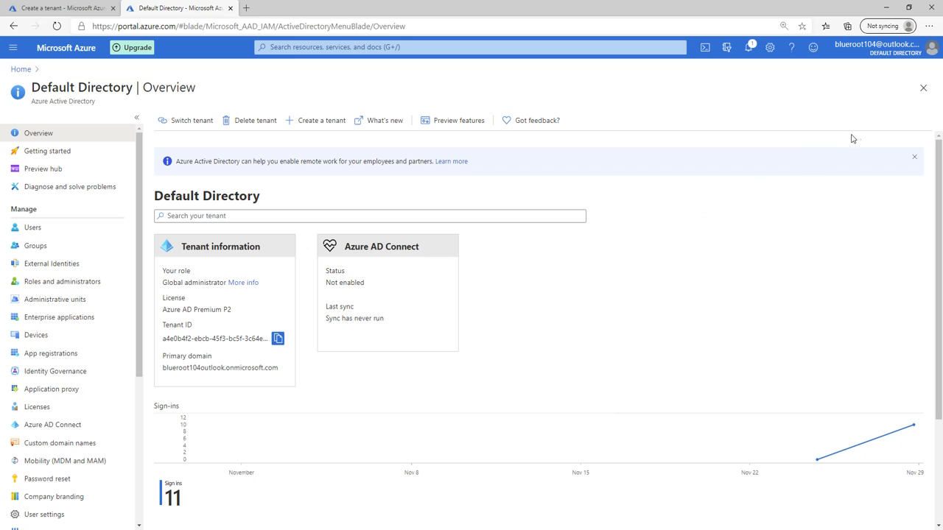
# Switch directories from the account menu to Blue Root Lab
pyautogui.click(899, 55)
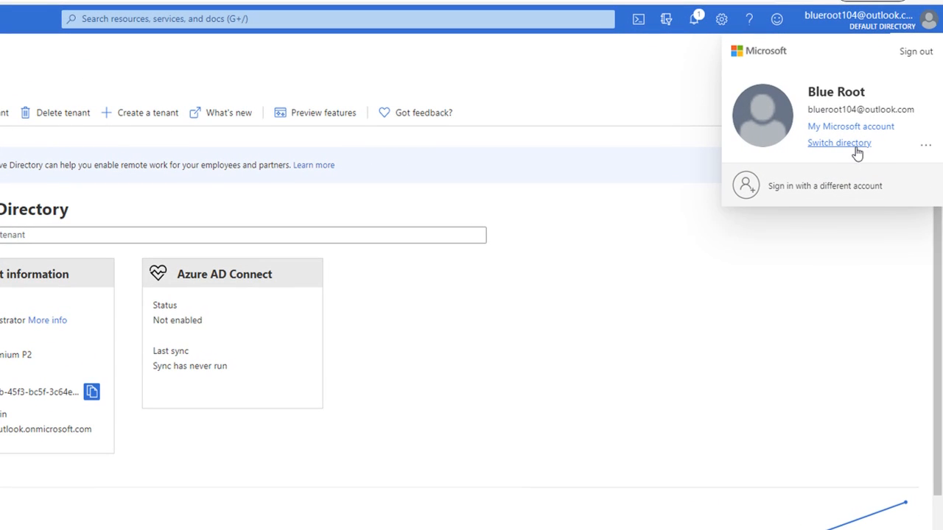
pyautogui.click(856, 151)
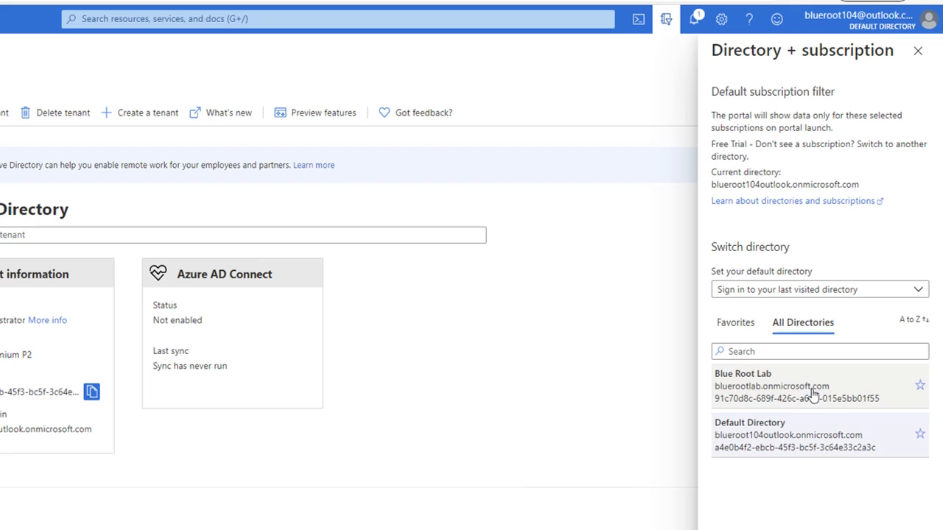
pyautogui.click(860, 405)
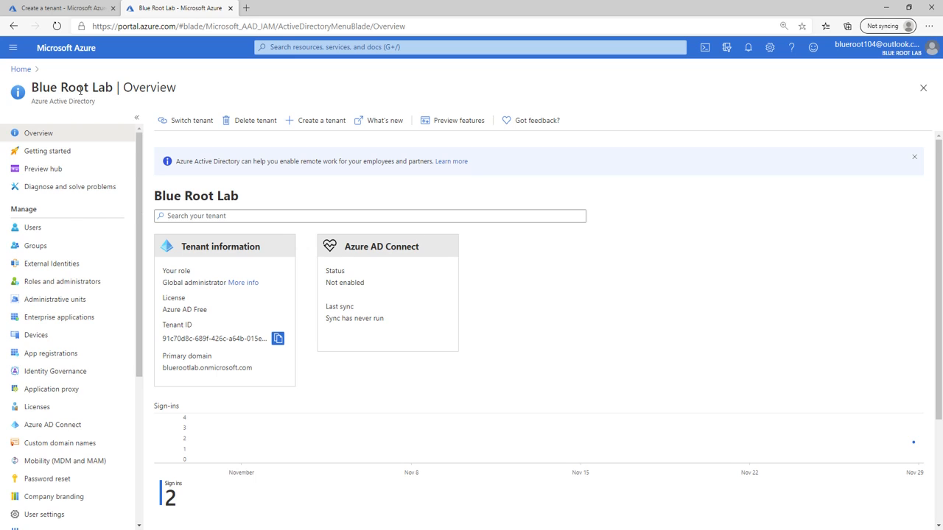
# Start a new user with user name 'bluerootfou' and display name 'bluerootfour'
pyautogui.click(47, 228)
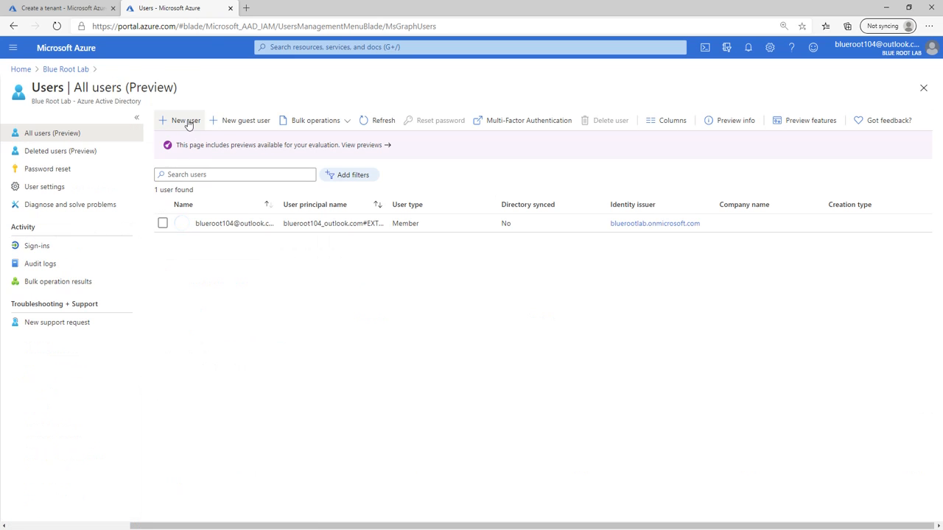
pyautogui.click(185, 120)
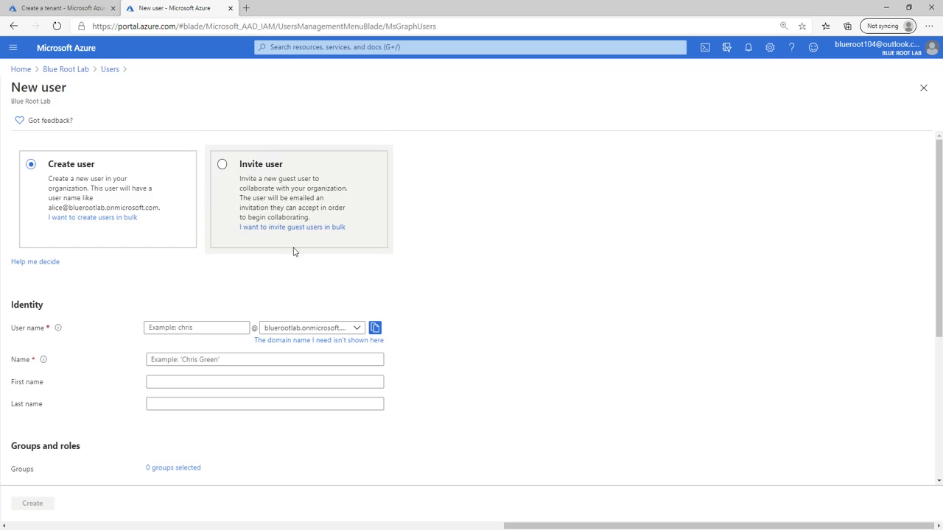
pyautogui.scroll(-1, 457, 343)
pyautogui.click(199, 265)
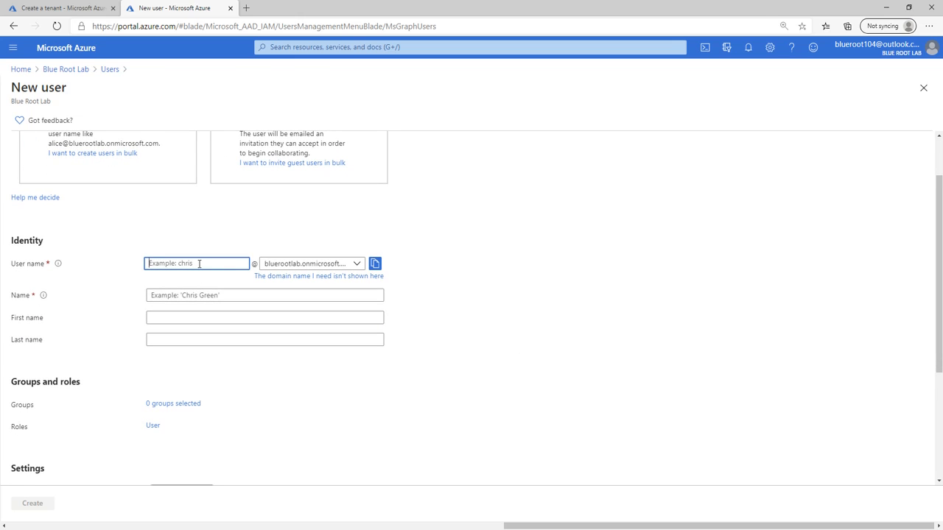
pyautogui.write('bluerootfour')
pyautogui.click(207, 297)
pyautogui.write('bluer')
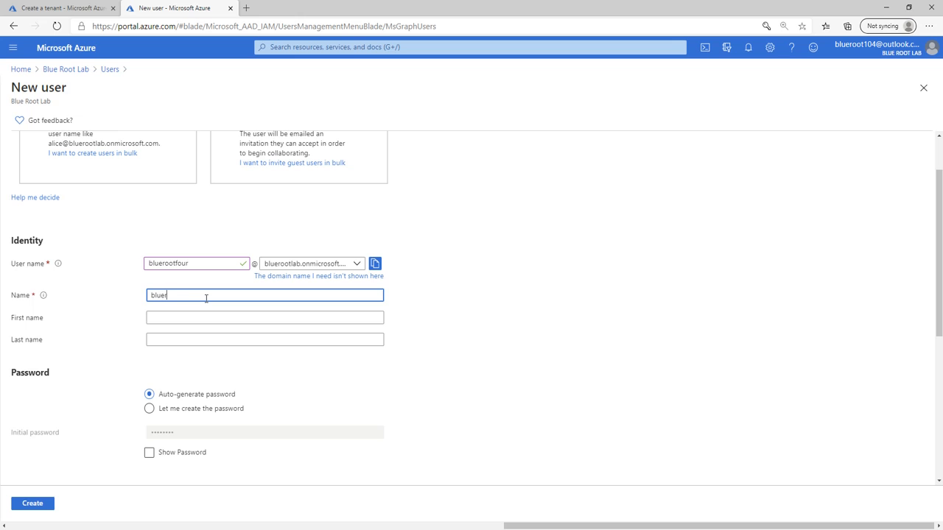
pyautogui.write('ootfour')
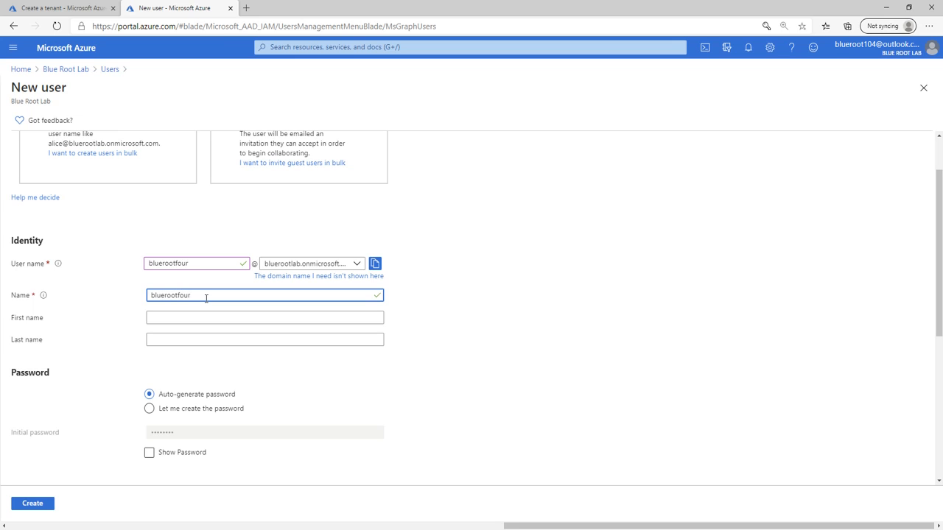
# Choose to create the password yourself and enter an initial password
pyautogui.scroll(-1, 158, 316)
pyautogui.click(147, 315)
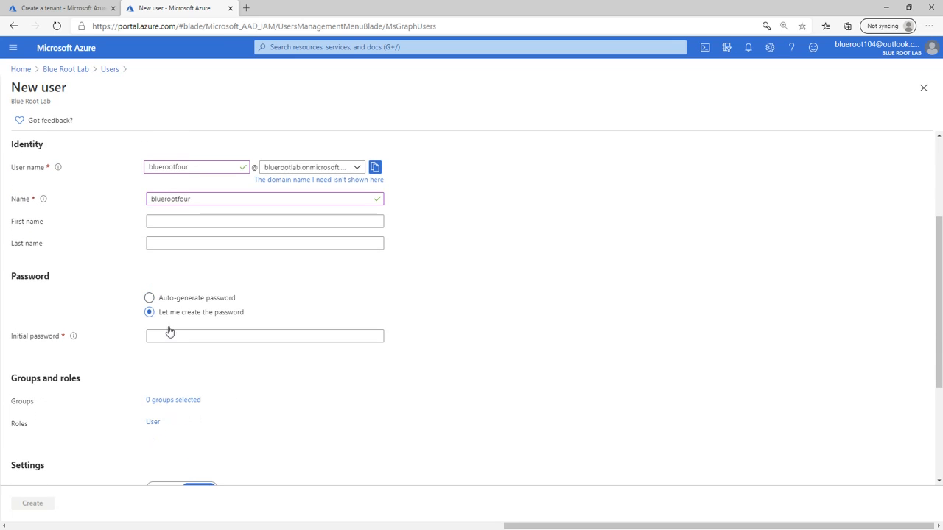
pyautogui.click(190, 337)
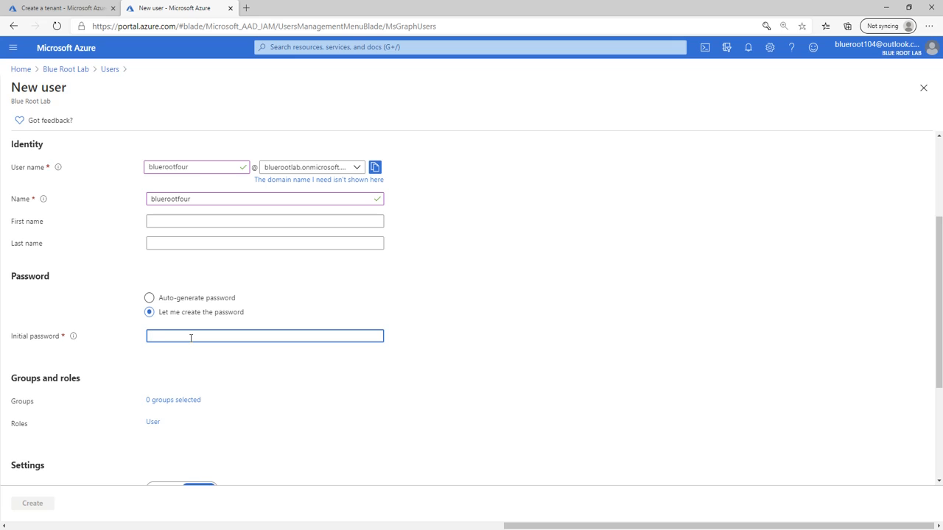
pyautogui.write('••••••••••')
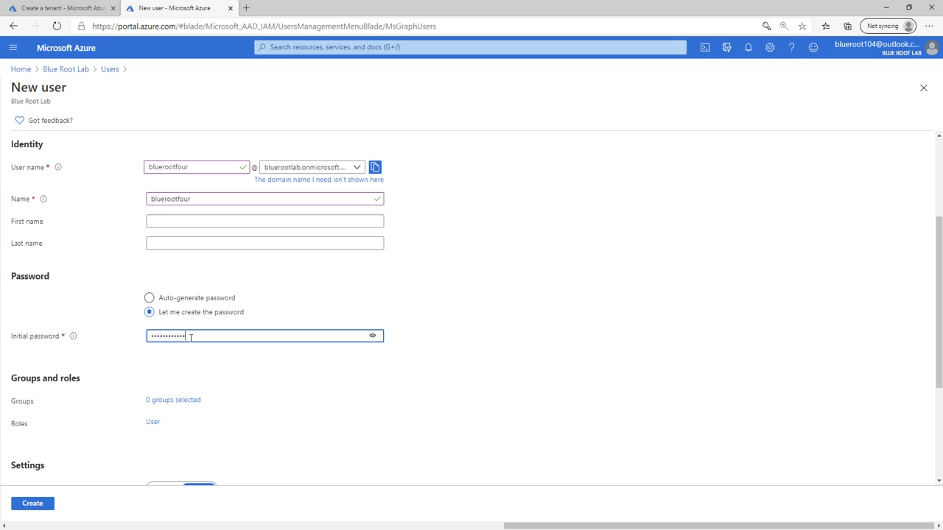
# Set usage location Canada, job title 'System Admin', department IT, and create the user
pyautogui.scroll(-3, 164, 425)
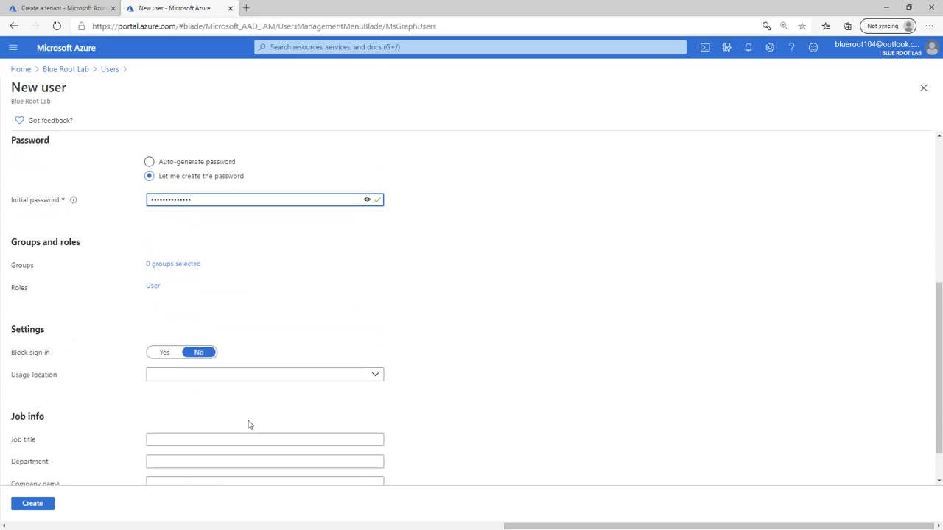
pyautogui.click(196, 329)
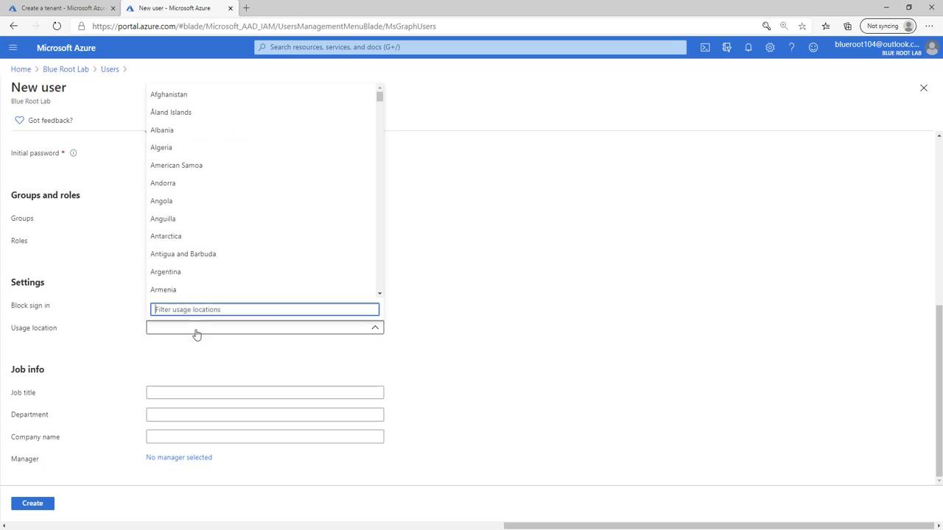
pyautogui.write('canada')
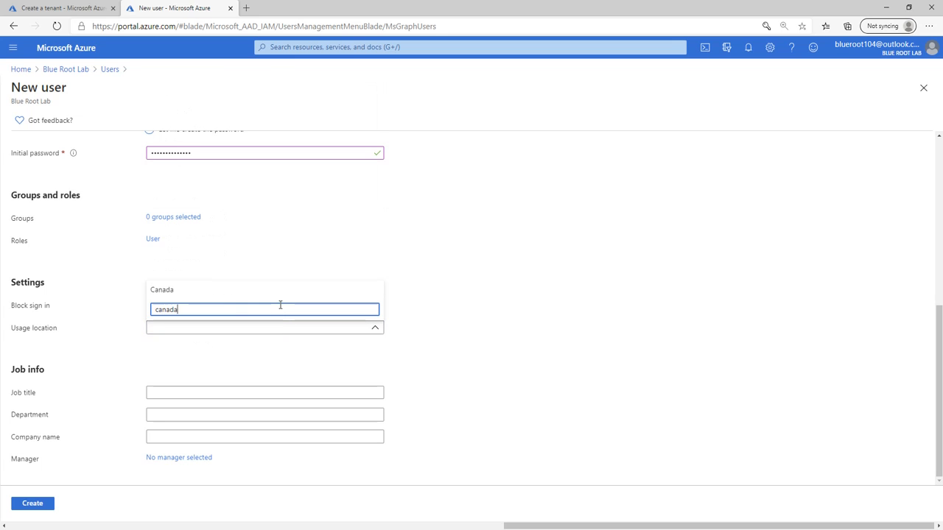
pyautogui.press('Return')
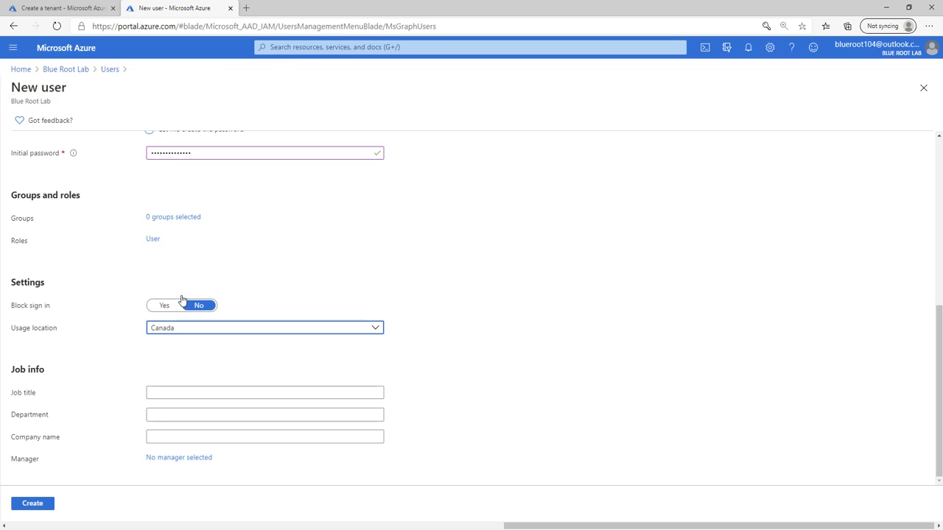
pyautogui.click(184, 391)
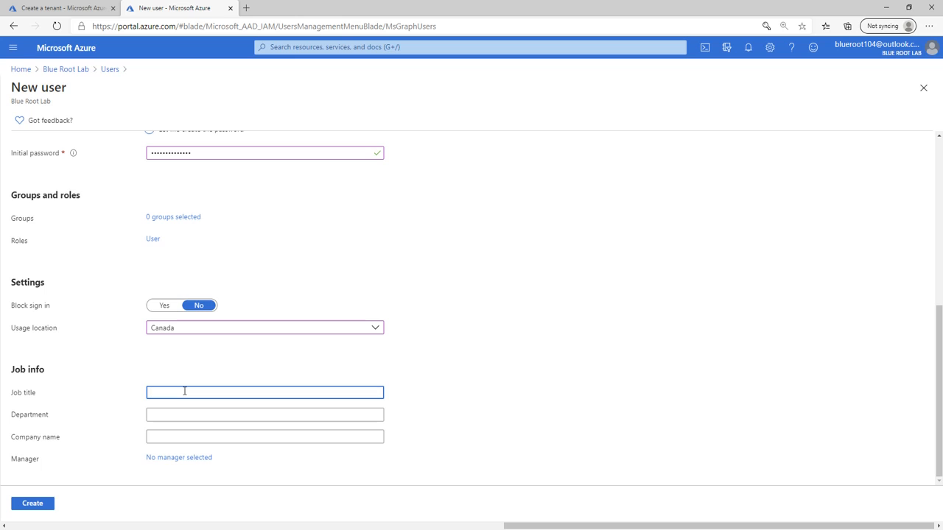
pyautogui.write('System Administrator')
pyautogui.click(210, 414)
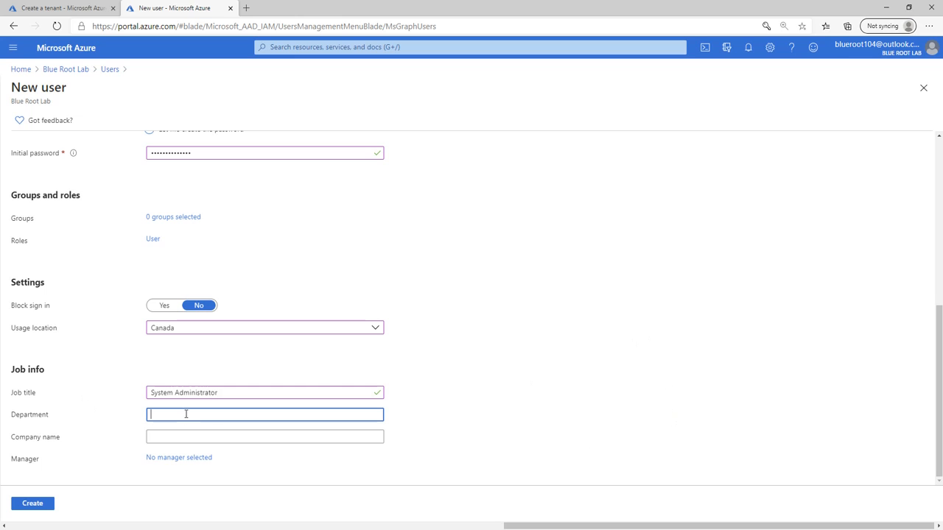
pyautogui.write('IT')
pyautogui.click(504, 386)
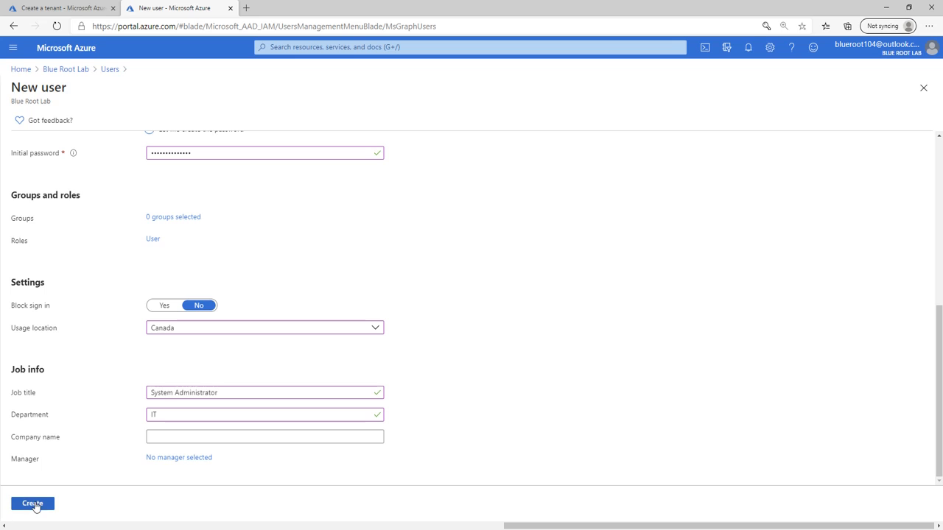
pyautogui.click(33, 504)
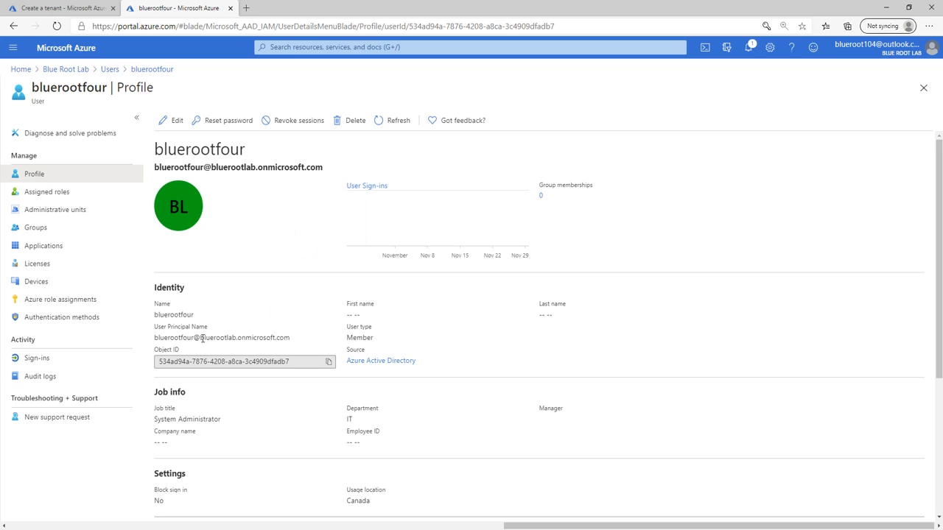
# Select the new user's full User Principal Name on their profile page
pyautogui.moveTo(289, 338); pyautogui.dragTo(156, 340)
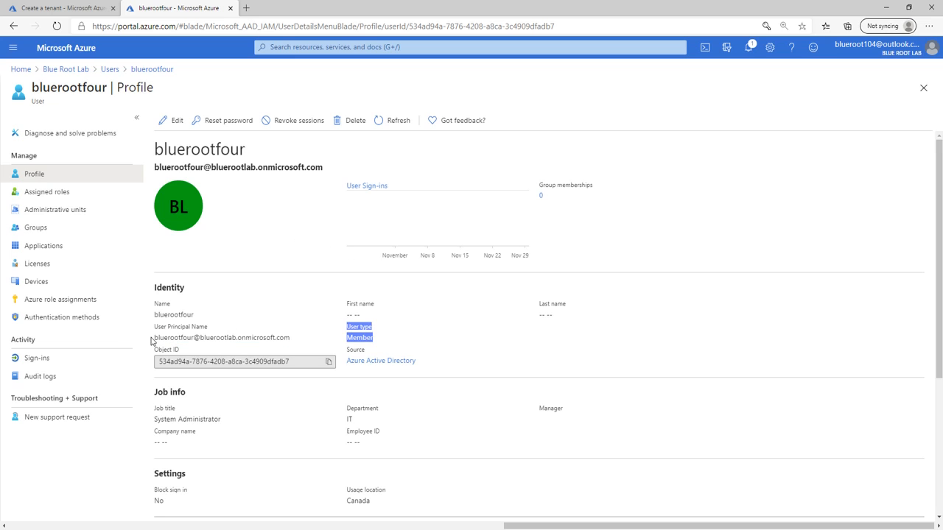
pyautogui.doubleClick(165, 337)
pyautogui.tripleClick(165, 338)
pyautogui.press('super+c')
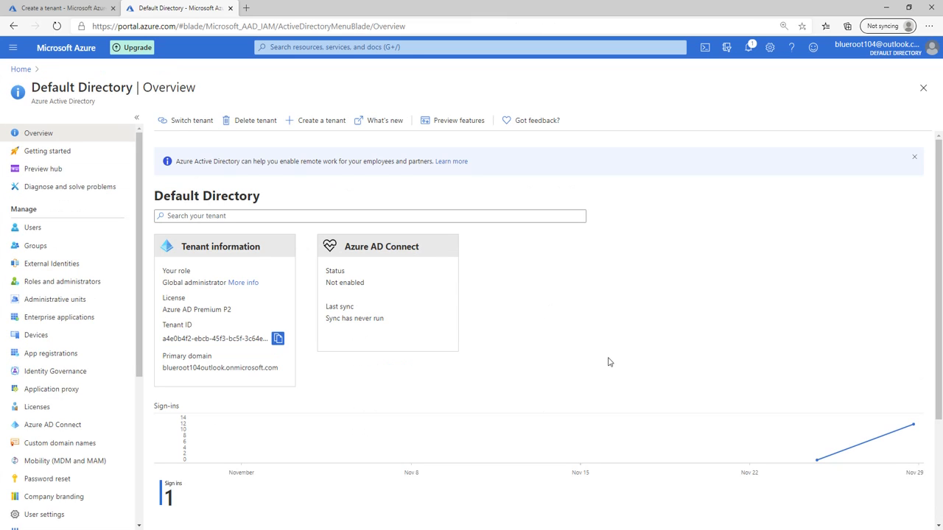
# Start a guest invitation named 'bluerootfour', pasting the copied e-mail address from clipboard history
pyautogui.click(59, 228)
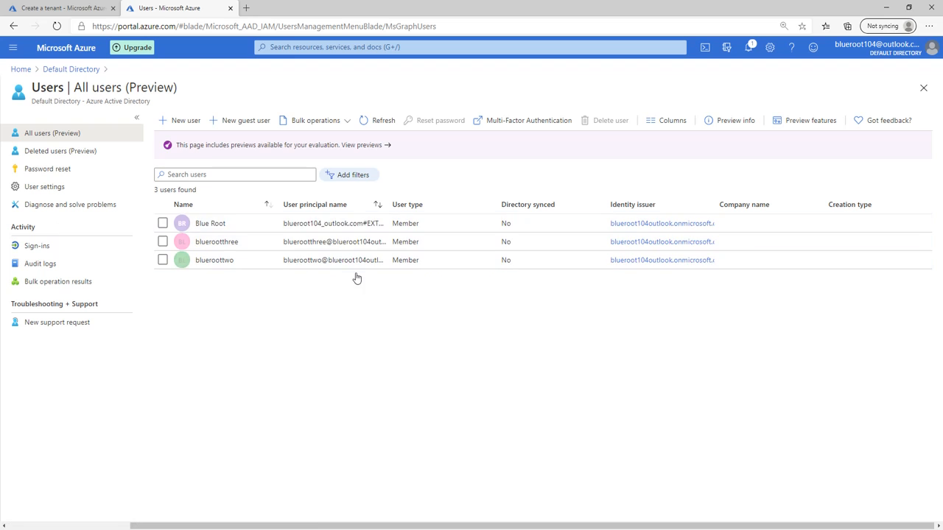
pyautogui.click(240, 124)
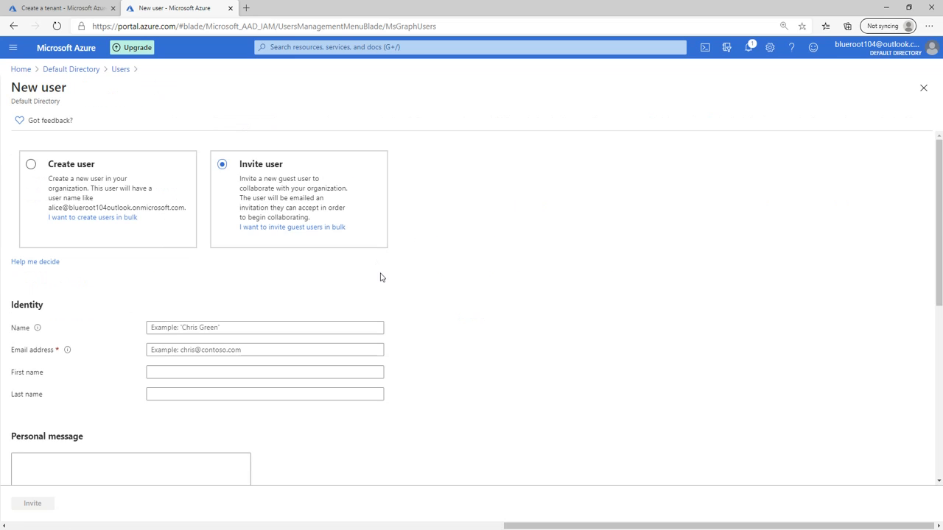
pyautogui.click(184, 327)
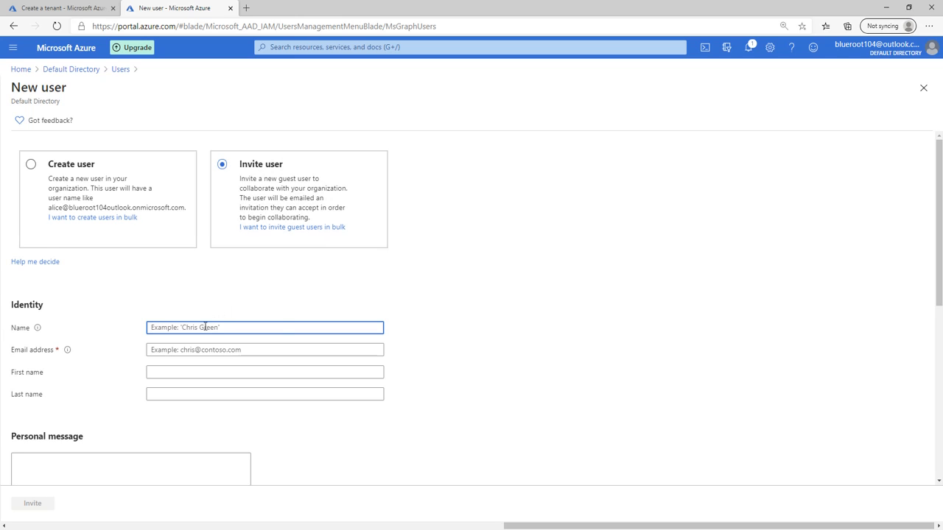
pyautogui.write('bluerootfour')
pyautogui.click(236, 349)
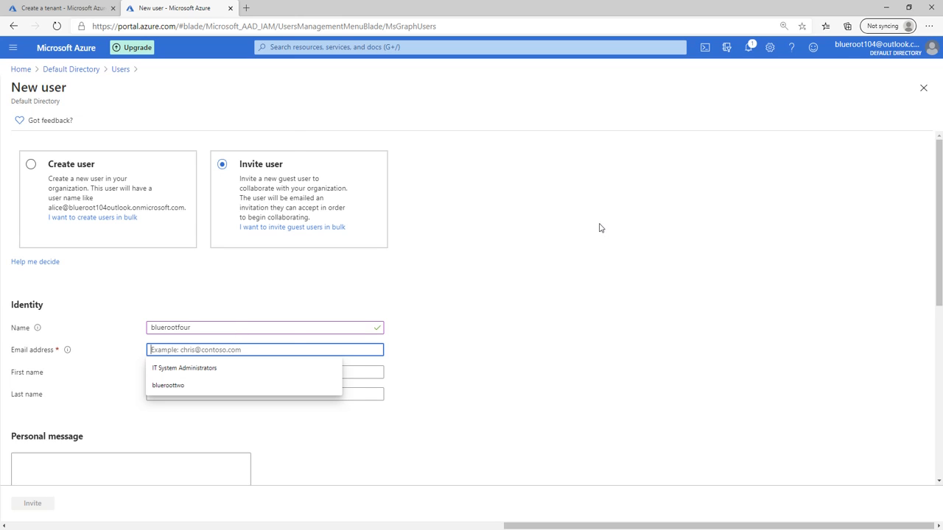
pyautogui.press('super+v')
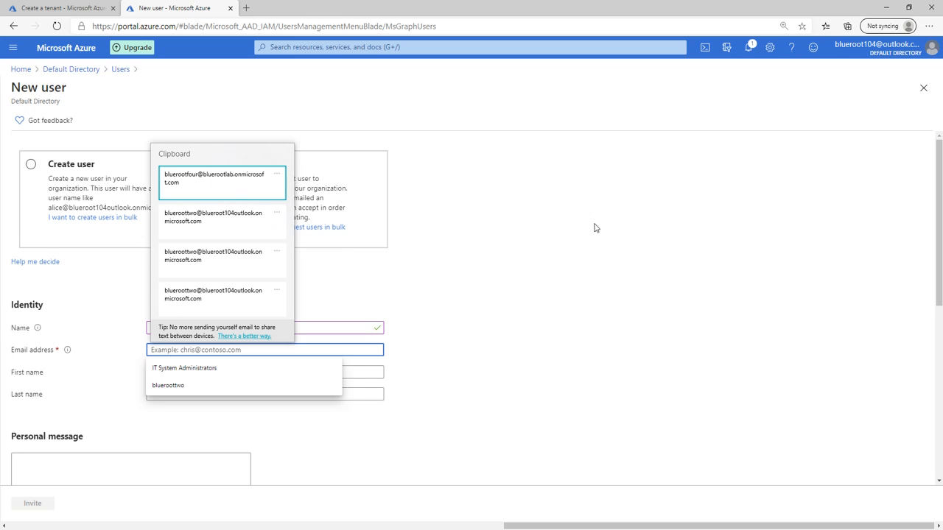
pyautogui.click(219, 182)
pyautogui.click(537, 353)
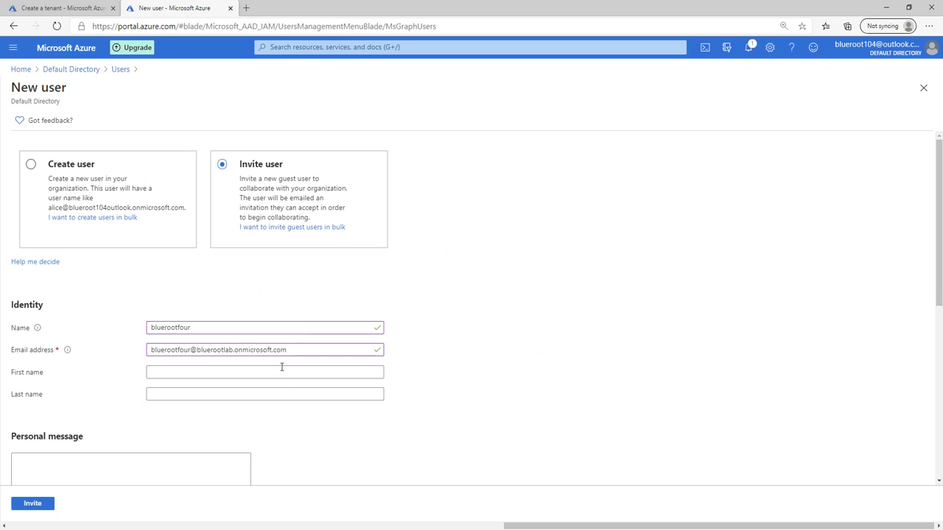
# Set the guest's usage location to Canada, job title Lab Administrator, department IT
pyautogui.scroll(-1, 293, 347)
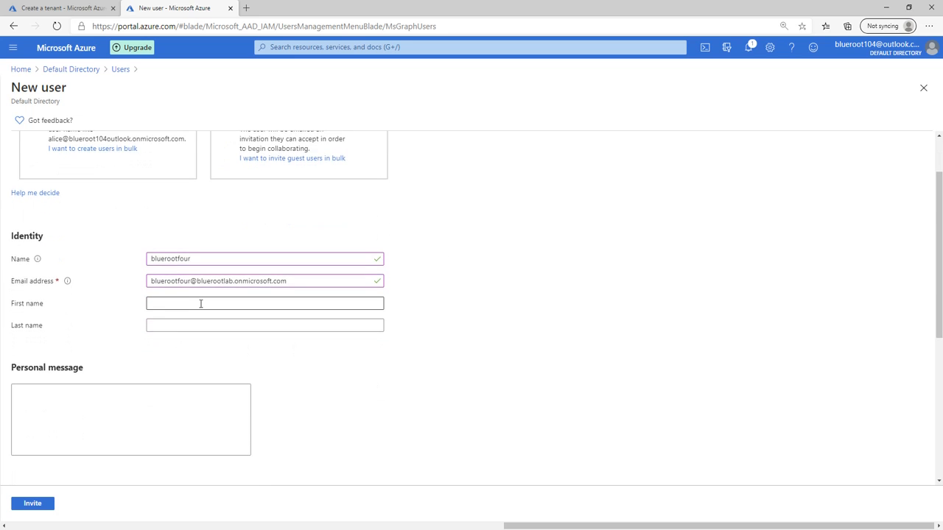
pyautogui.scroll(-1, 184, 324)
pyautogui.scroll(-1, 137, 386)
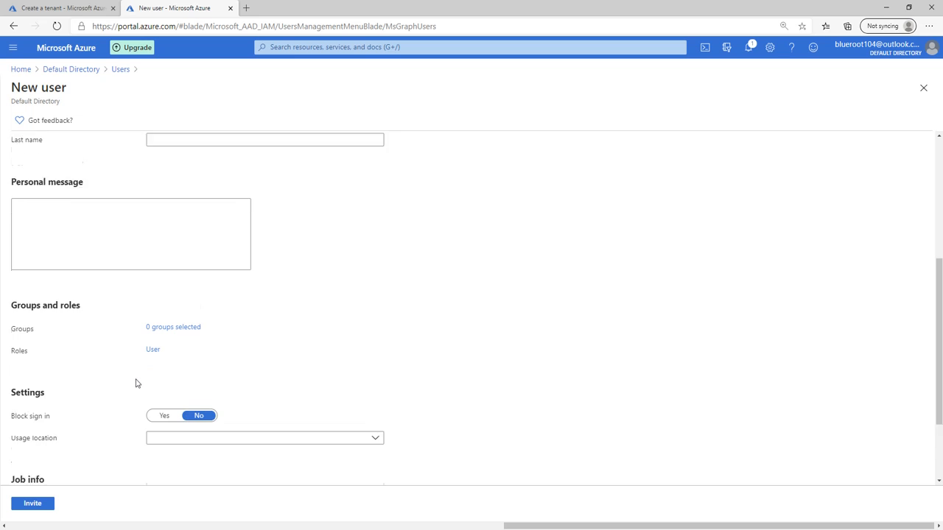
pyautogui.scroll(-1, 128, 373)
pyautogui.scroll(-1, 132, 358)
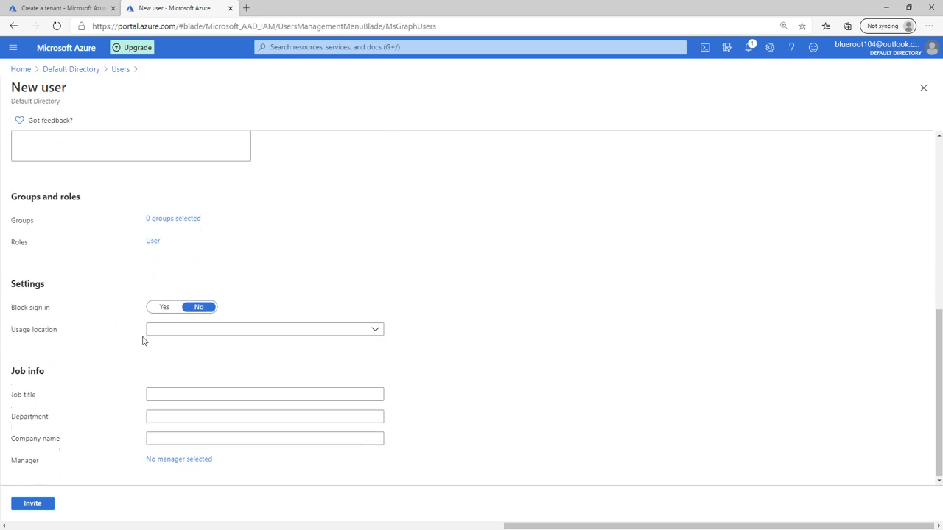
pyautogui.click(299, 330)
pyautogui.write('canada')
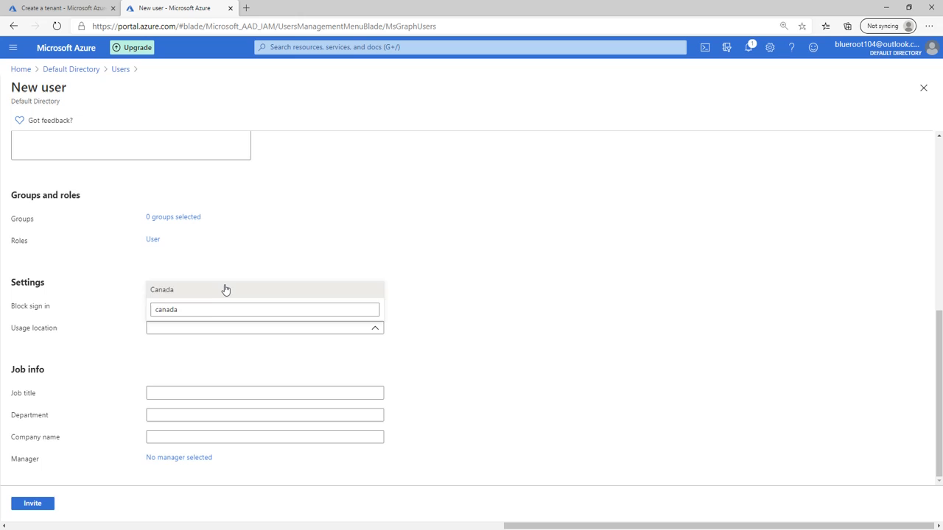
pyautogui.click(226, 289)
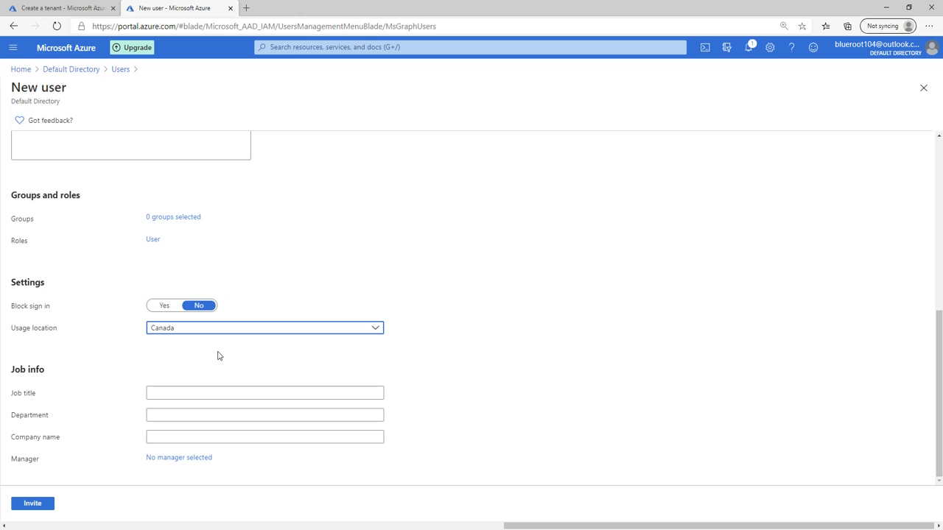
pyautogui.click(166, 393)
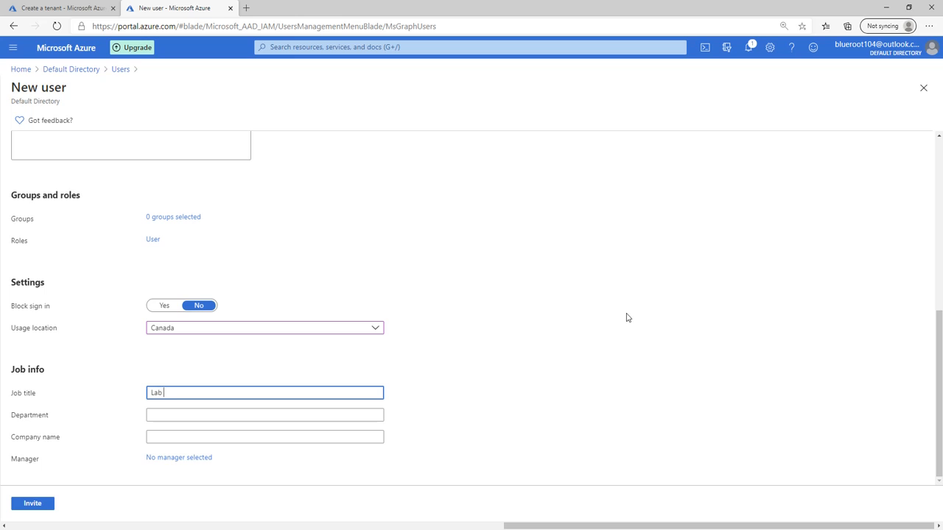
pyautogui.write('Lab Administrator')
pyautogui.click(244, 419)
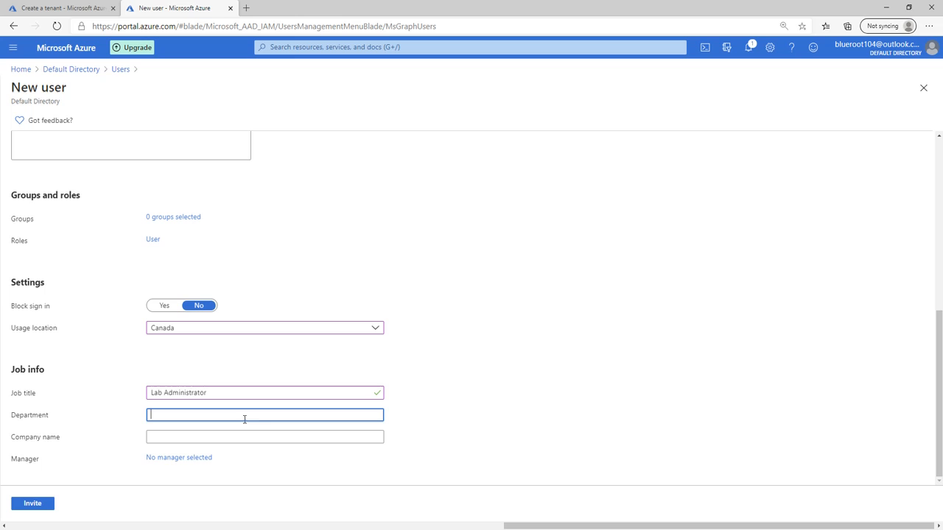
pyautogui.click(635, 346)
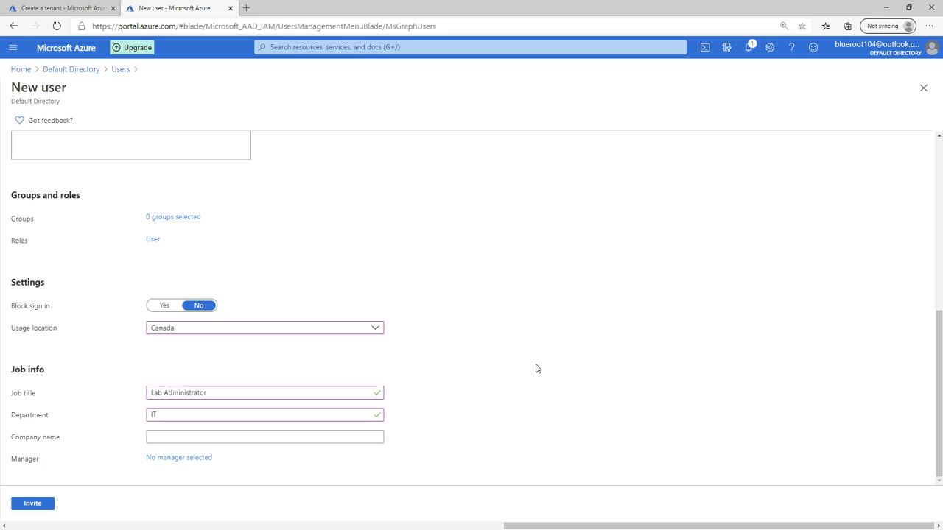
# Send the invitation to the guest user
pyautogui.scroll(5, 336, 368)
pyautogui.scroll(-2, 397, 356)
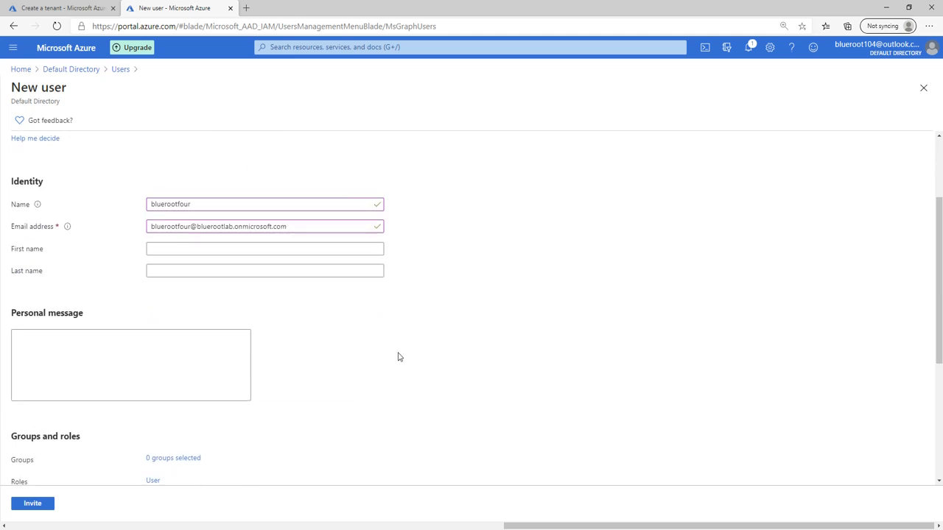
pyautogui.scroll(-3, 398, 356)
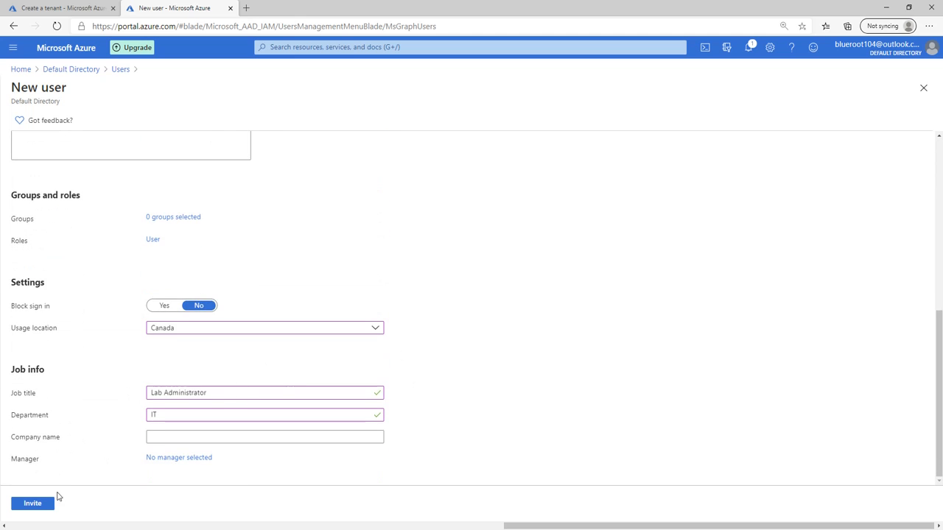
pyautogui.click(33, 505)
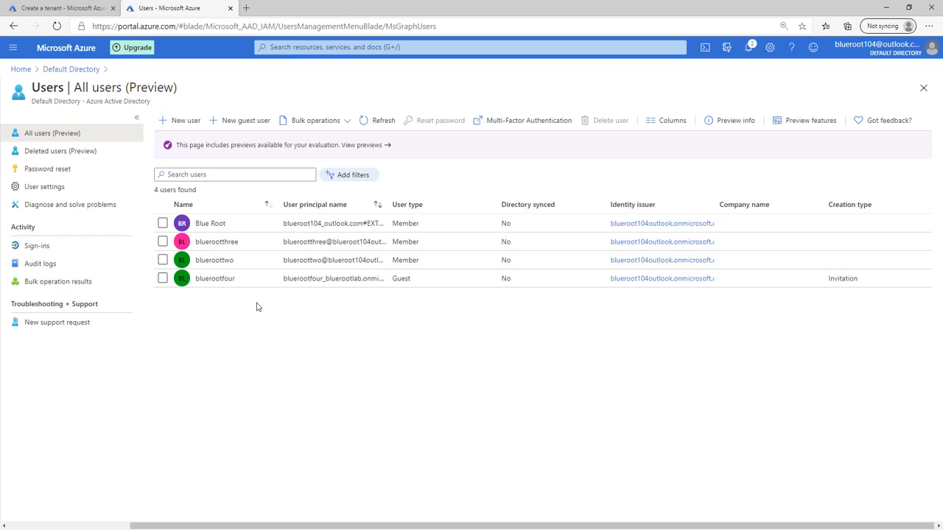
# Open the members list of the IT Lab Administrators group
pyautogui.click(74, 70)
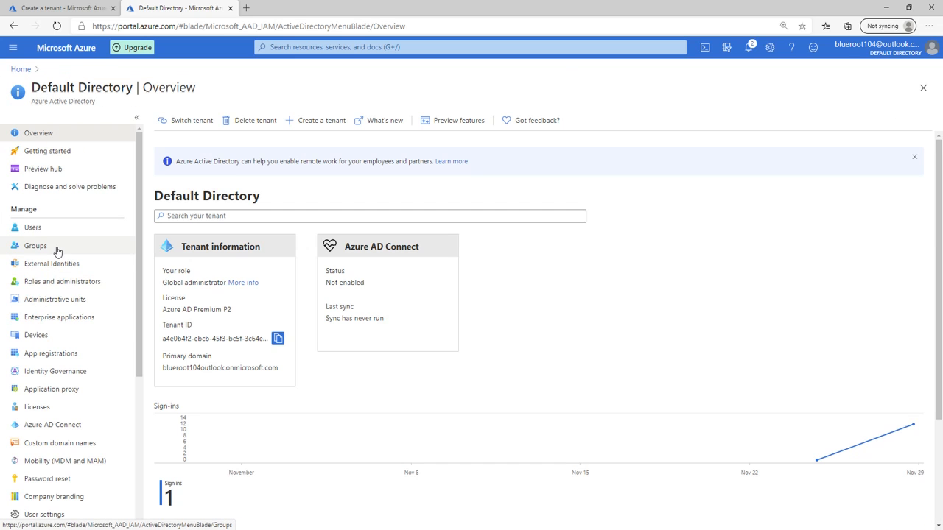
pyautogui.click(56, 248)
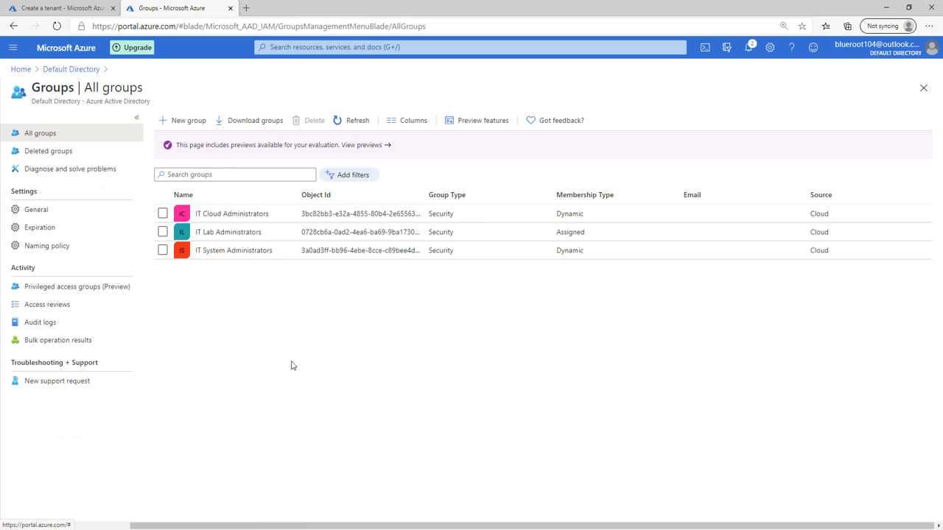
pyautogui.click(239, 234)
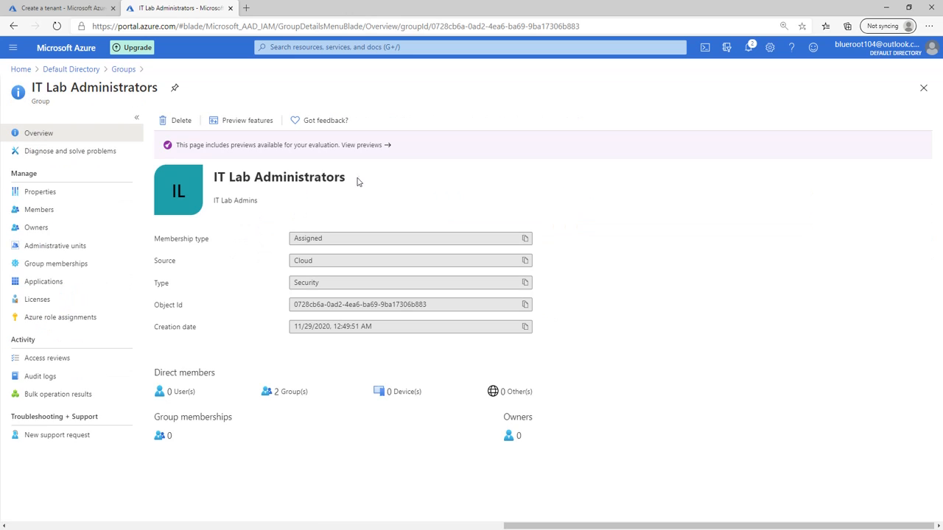
pyautogui.click(70, 210)
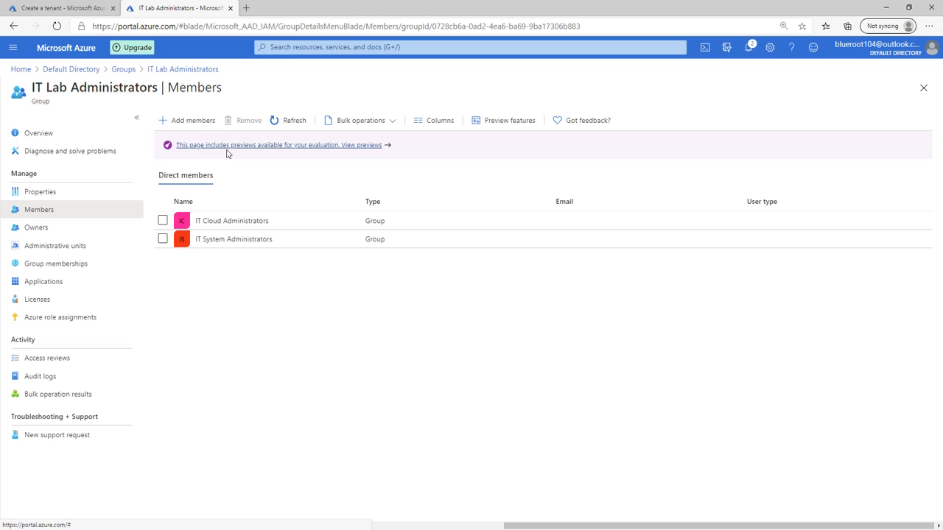
# Add the 'bluerootfour' guest as a member, then return to the Default Directory overview
pyautogui.click(193, 120)
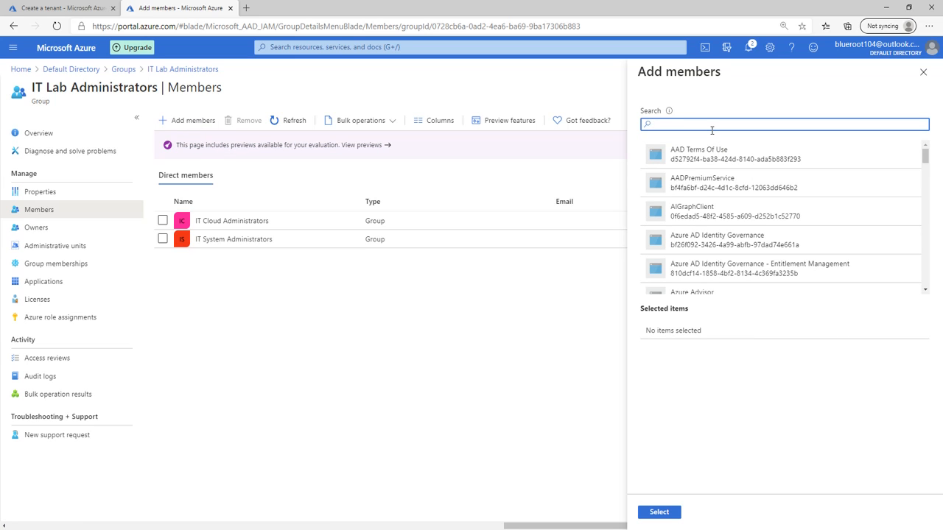
pyautogui.write('bluerootfour')
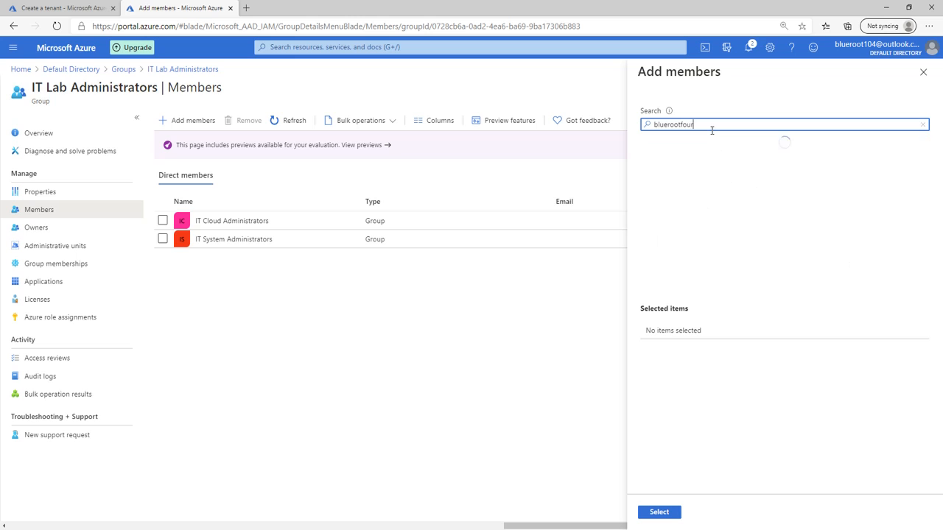
pyautogui.click(707, 161)
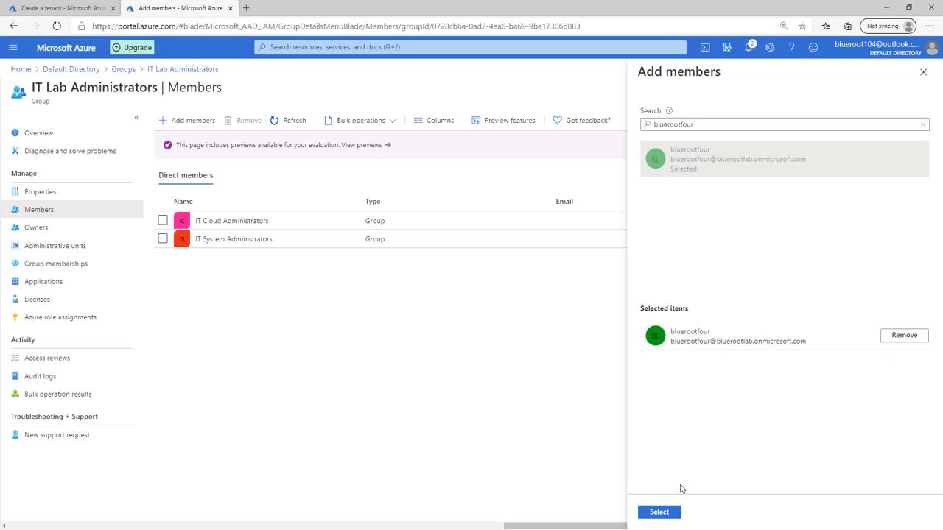
pyautogui.click(668, 512)
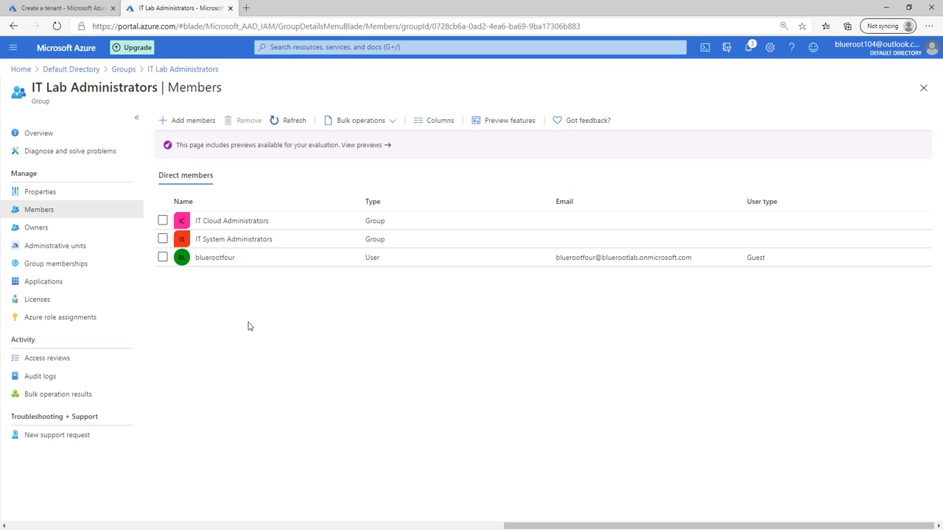
pyautogui.click(92, 70)
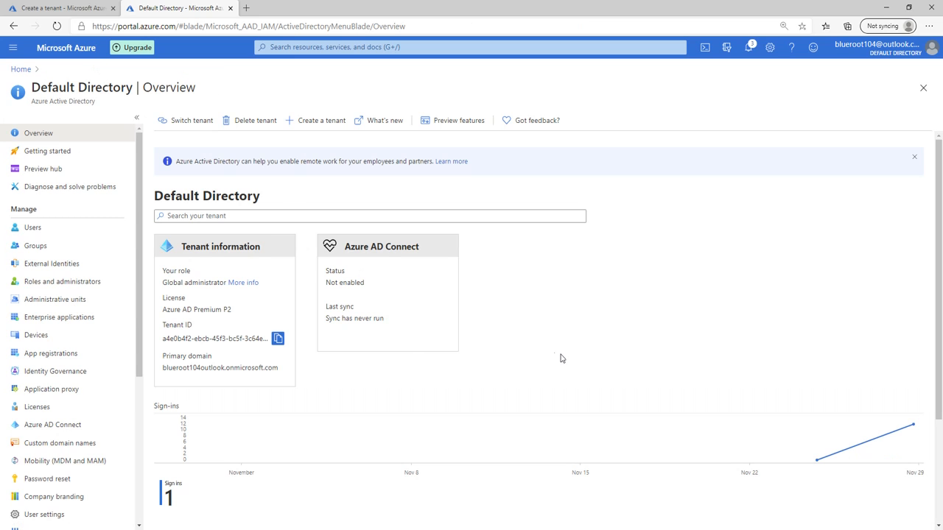